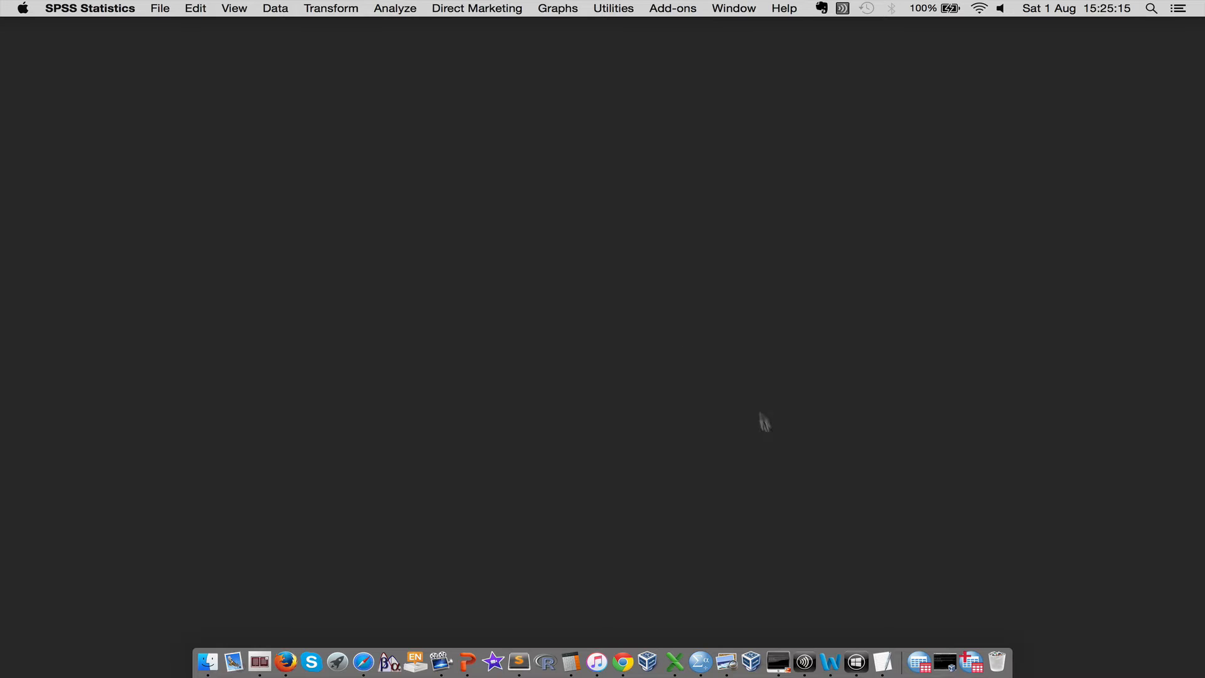
Open the Univariate general linear model setup for the Redirect Examination (ANCOVA).sav dataset.
left_click(968, 660)
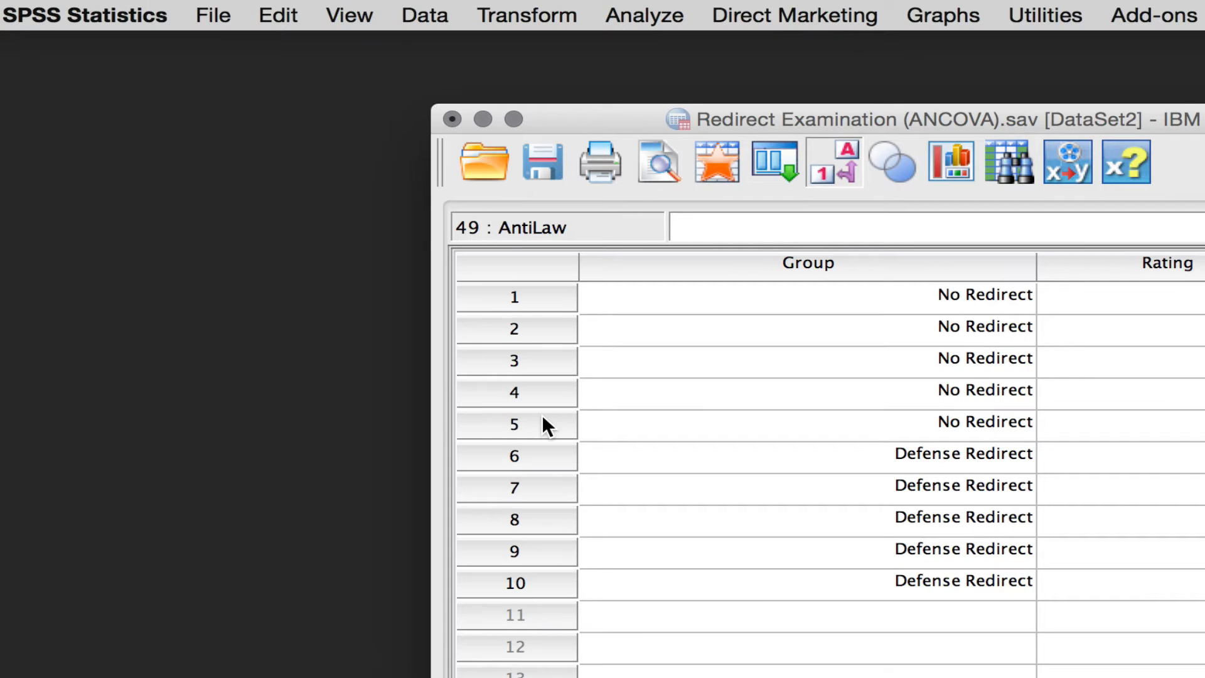
left_click(659, 9)
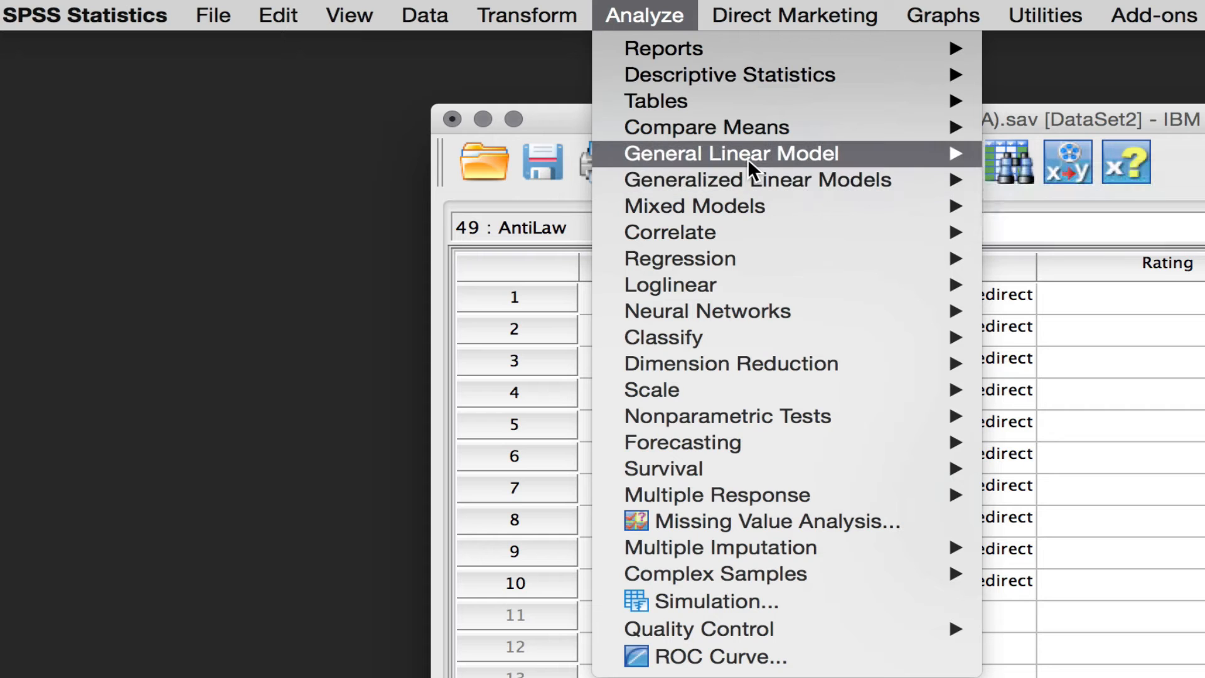
mouse_move(750, 165)
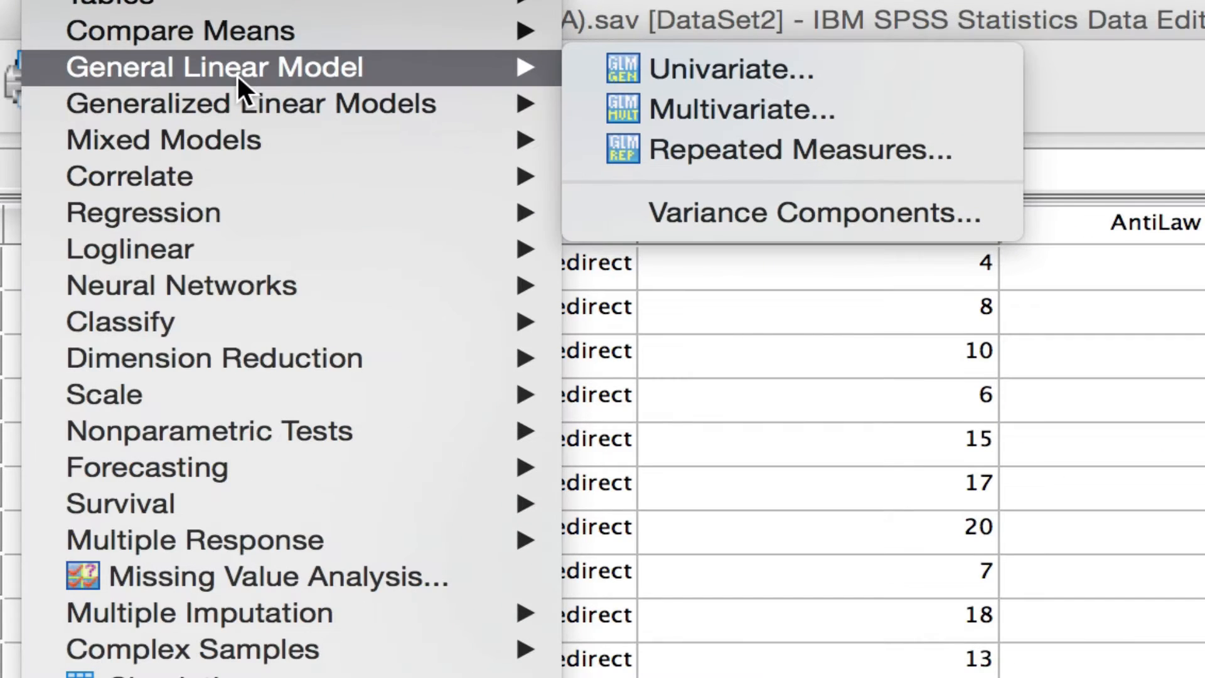
key("Right")
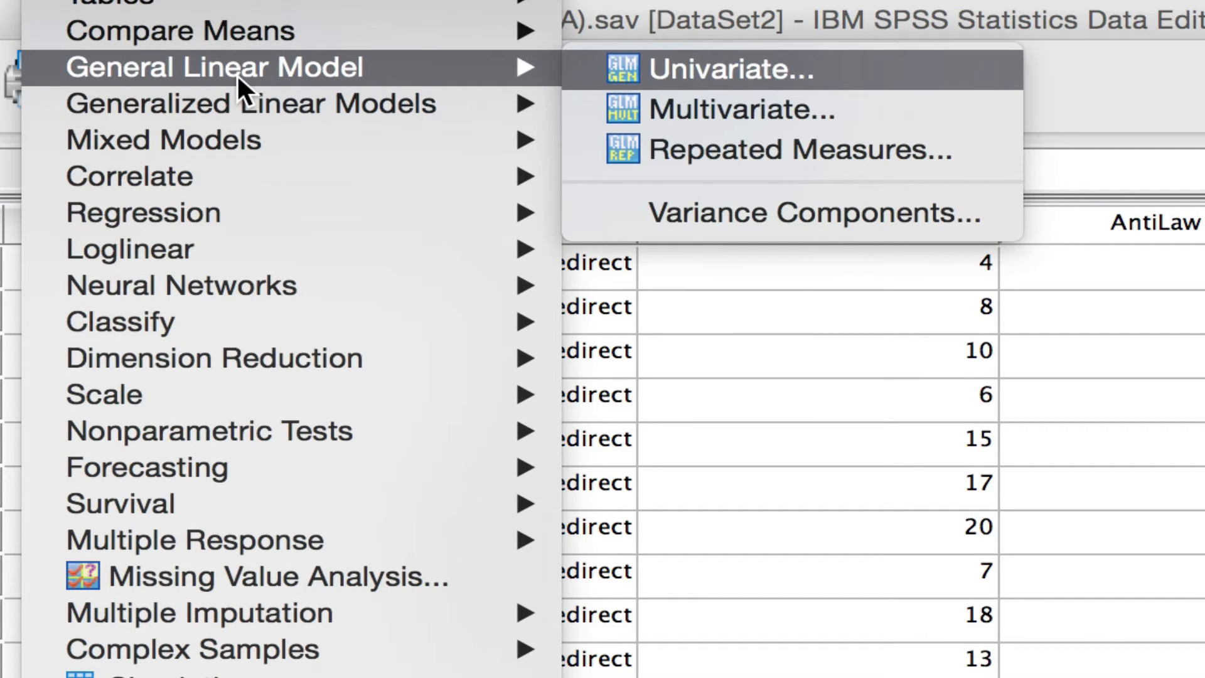
key("Return")
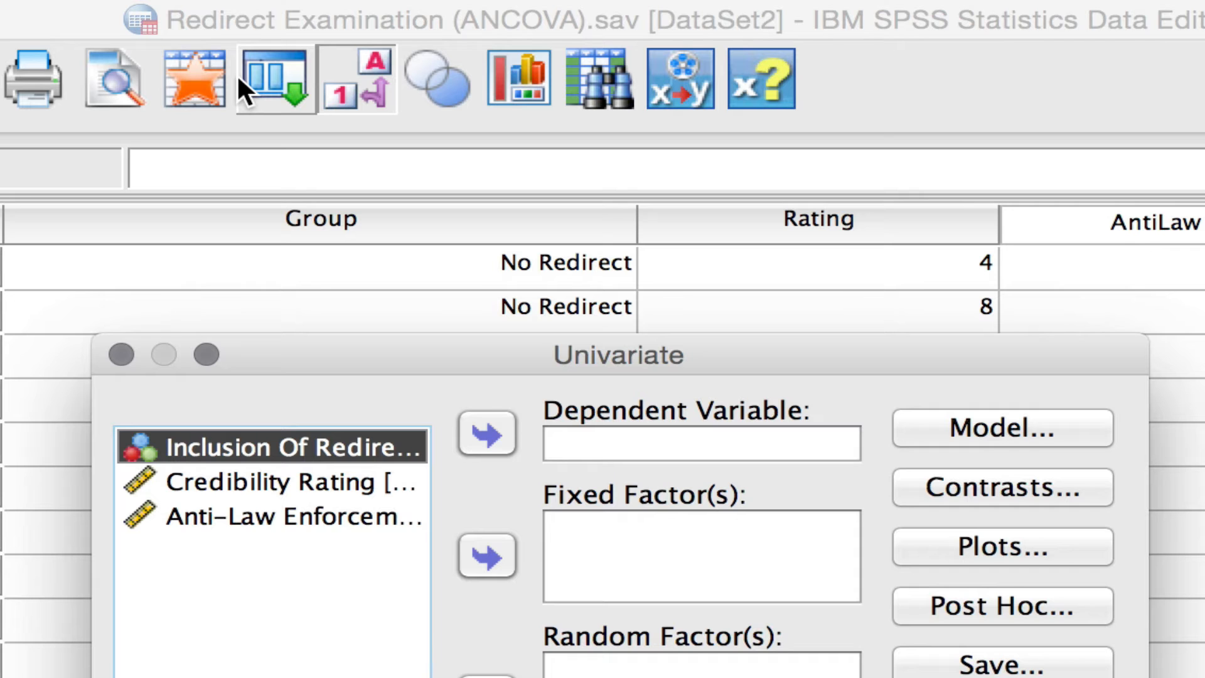
left_click(430, 263)
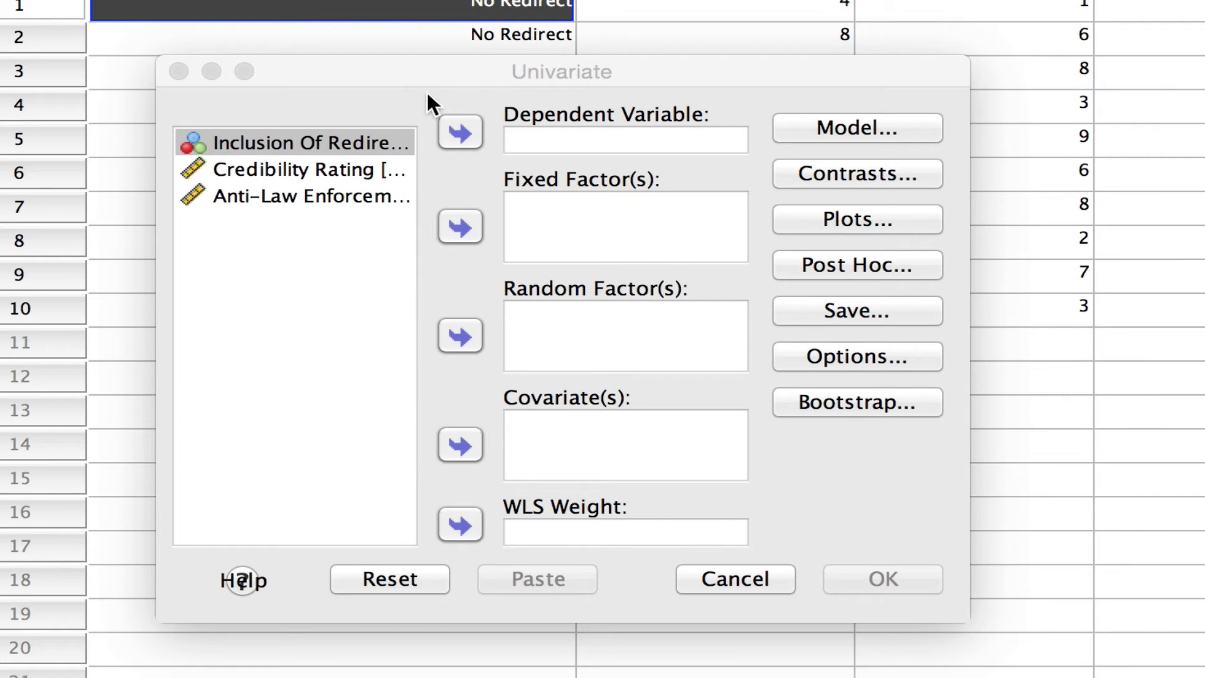
left_click(445, 93)
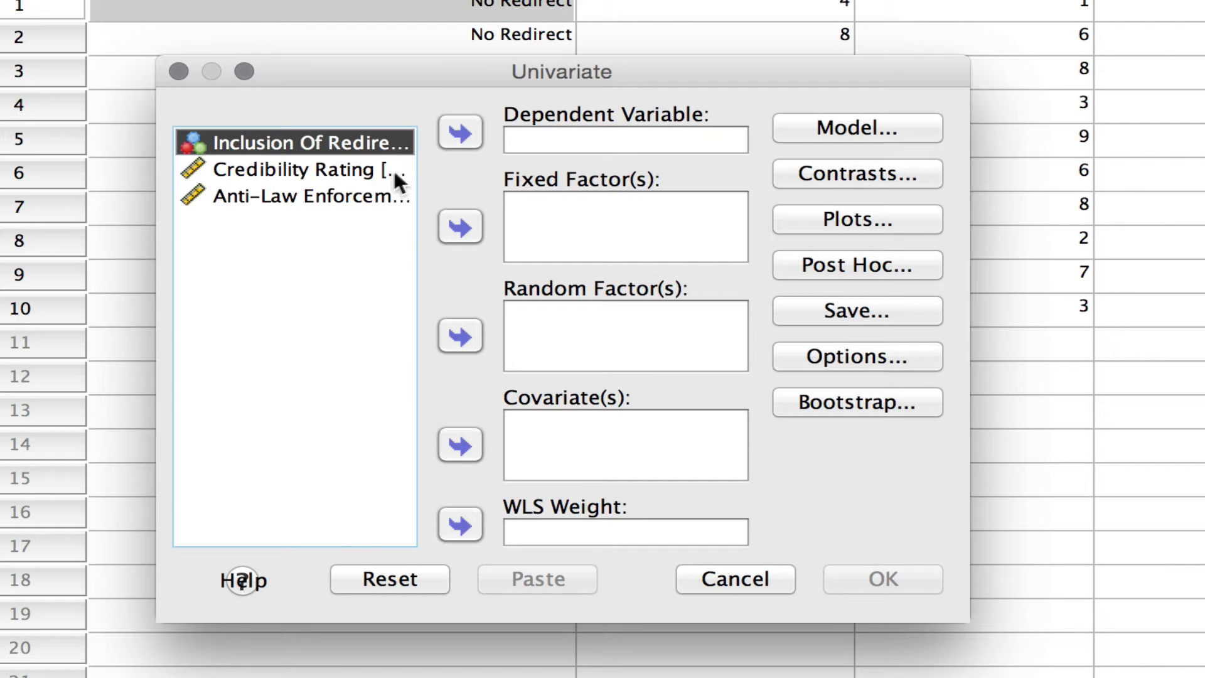
Run a univariate analysis with Credibility Rating as the dependent variable and Inclusion Of Redirect Examination as the fixed factor.
left_click(297, 165)
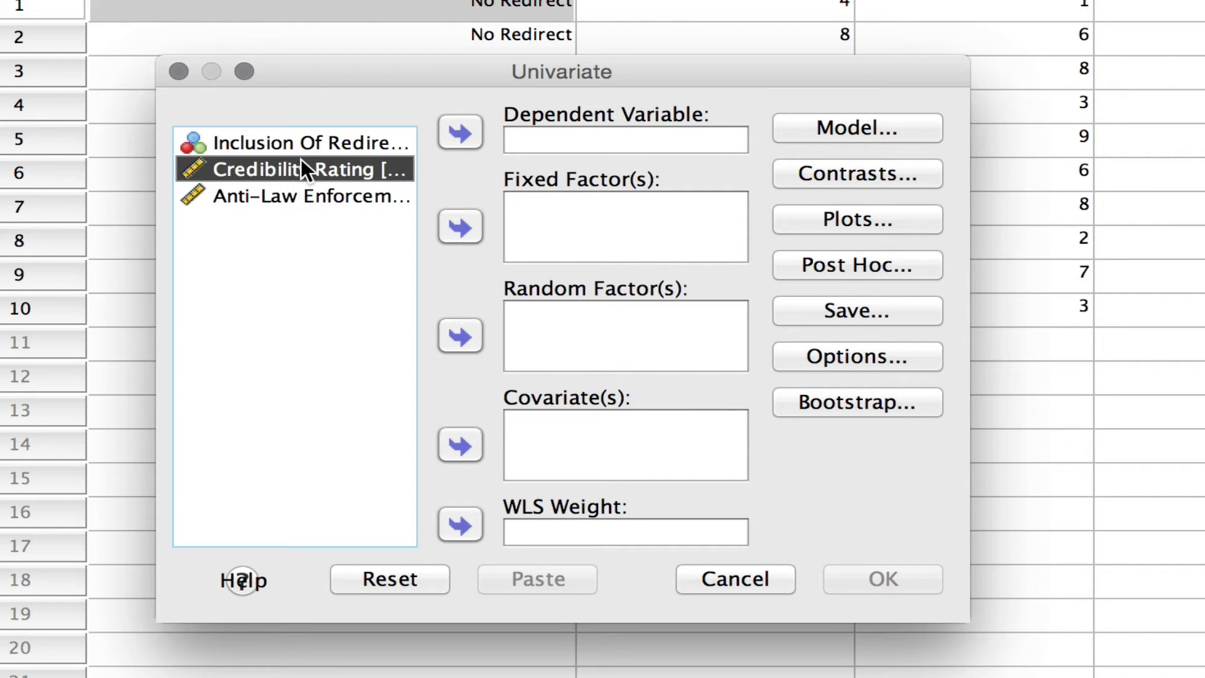
left_click(447, 145)
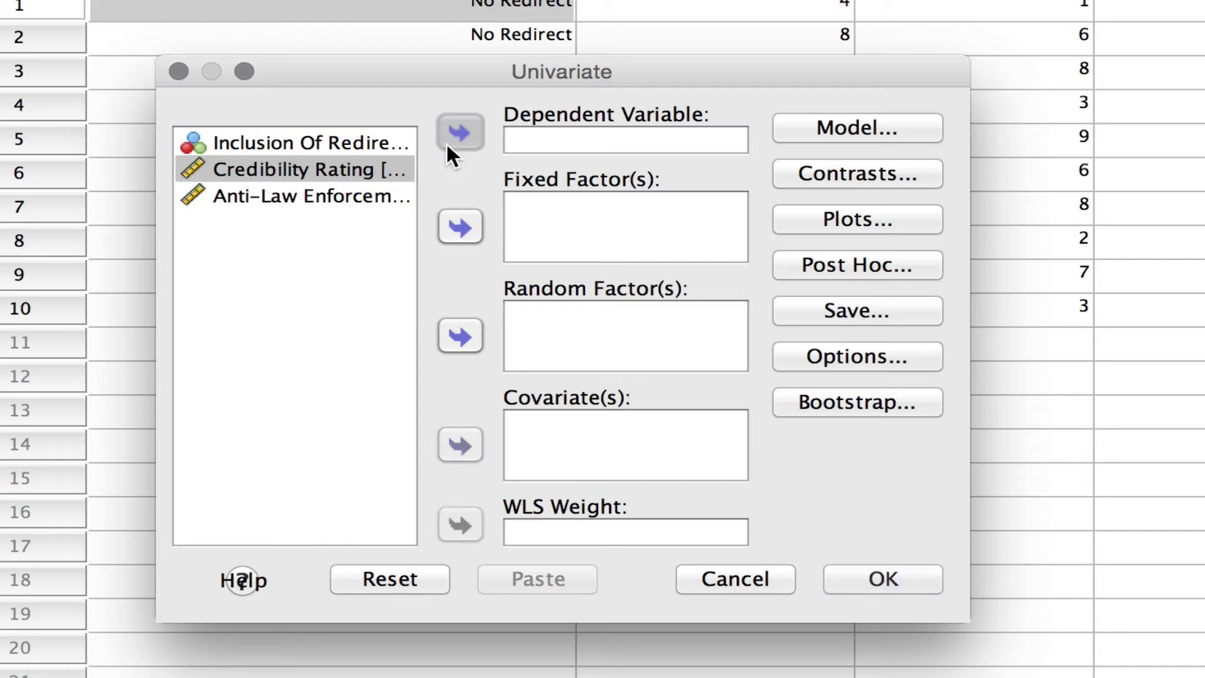
left_click(386, 160)
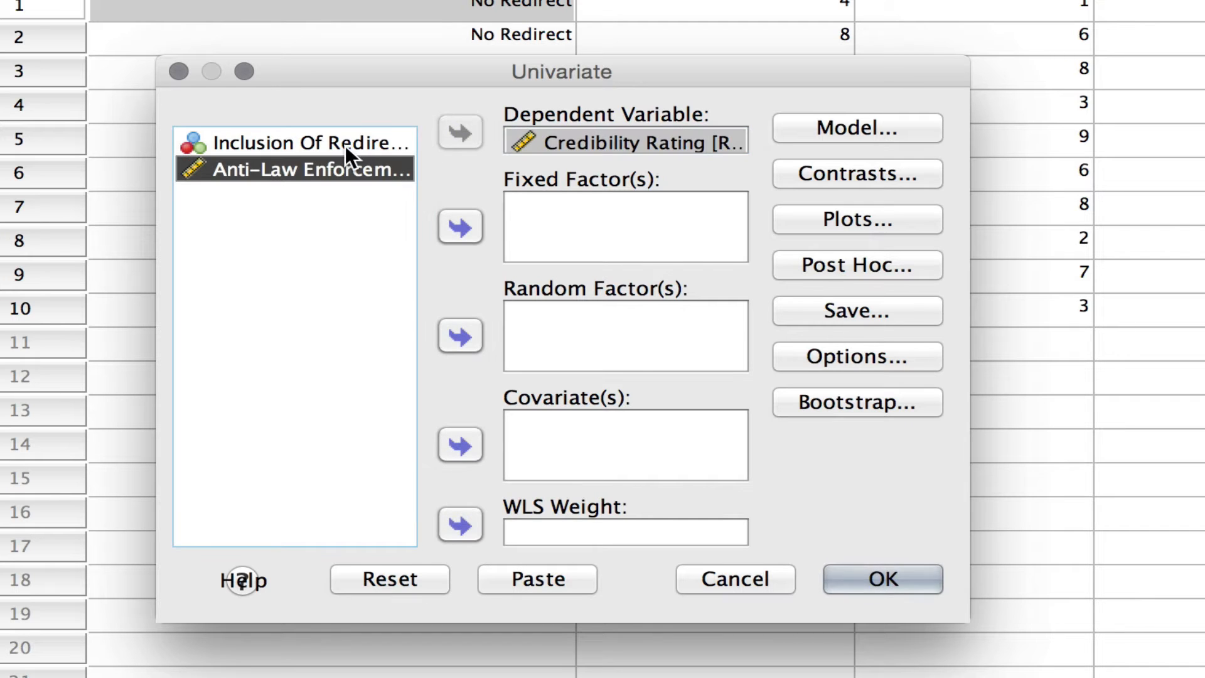
left_click_drag(345, 144, 592, 237)
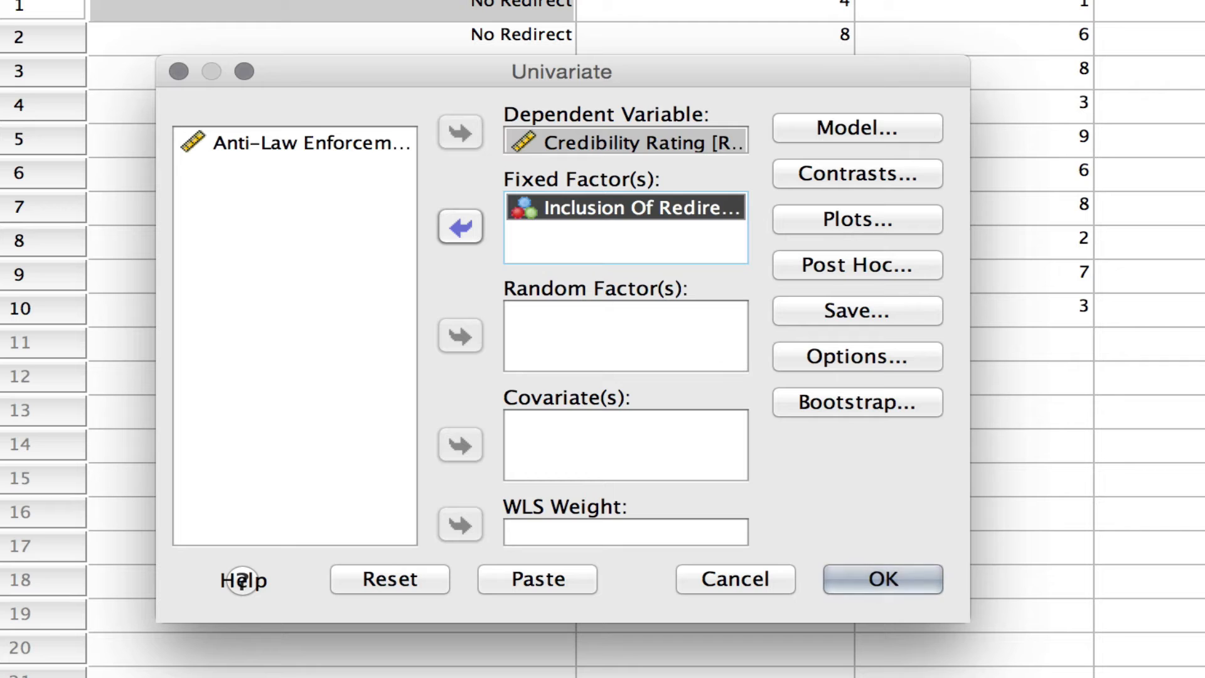
left_click(883, 576)
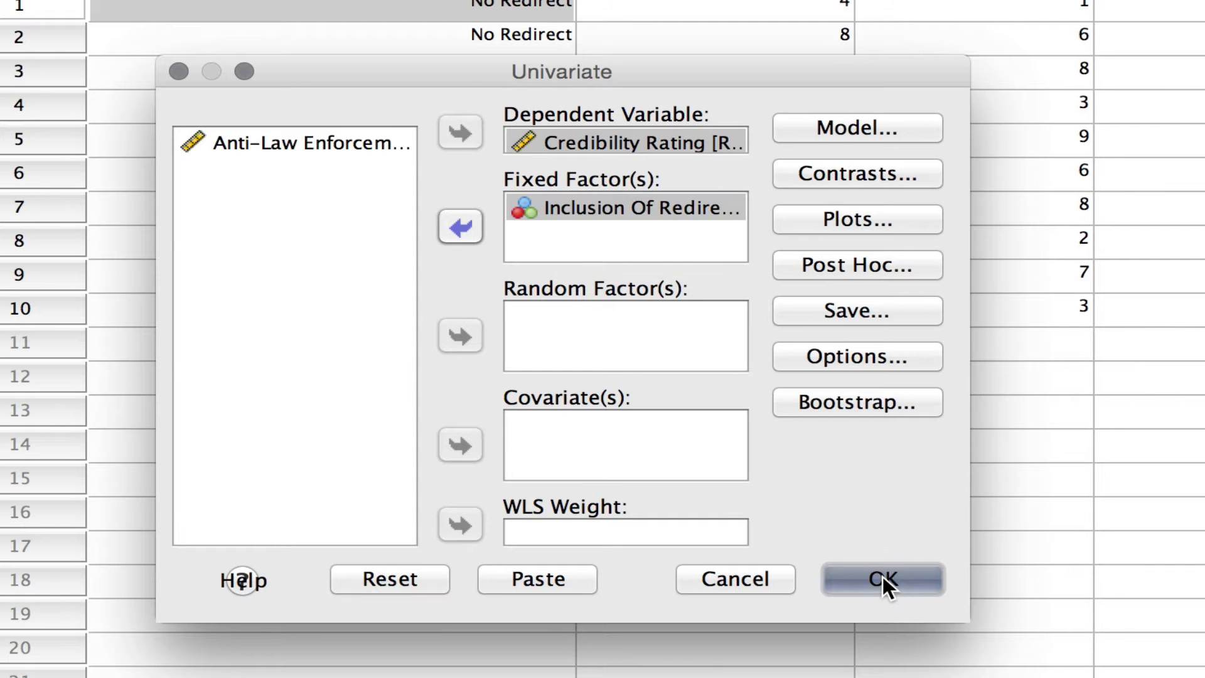
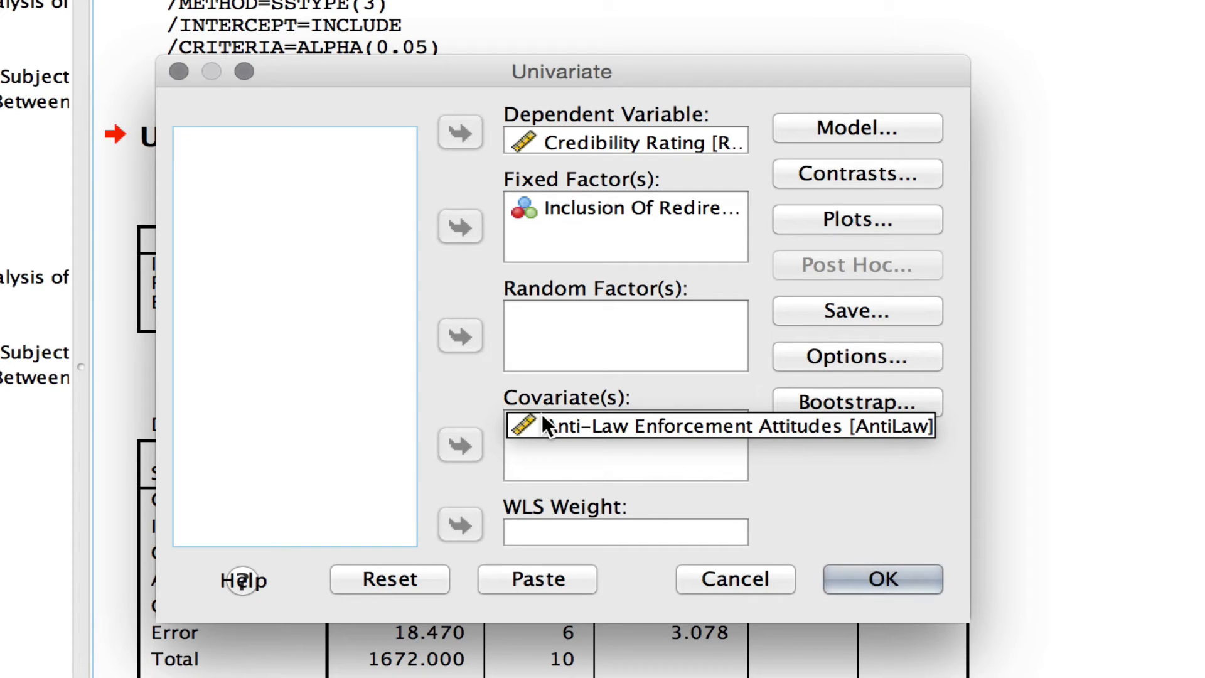
Change the univariate model specification from a custom model to Full factorial.
left_click(838, 126)
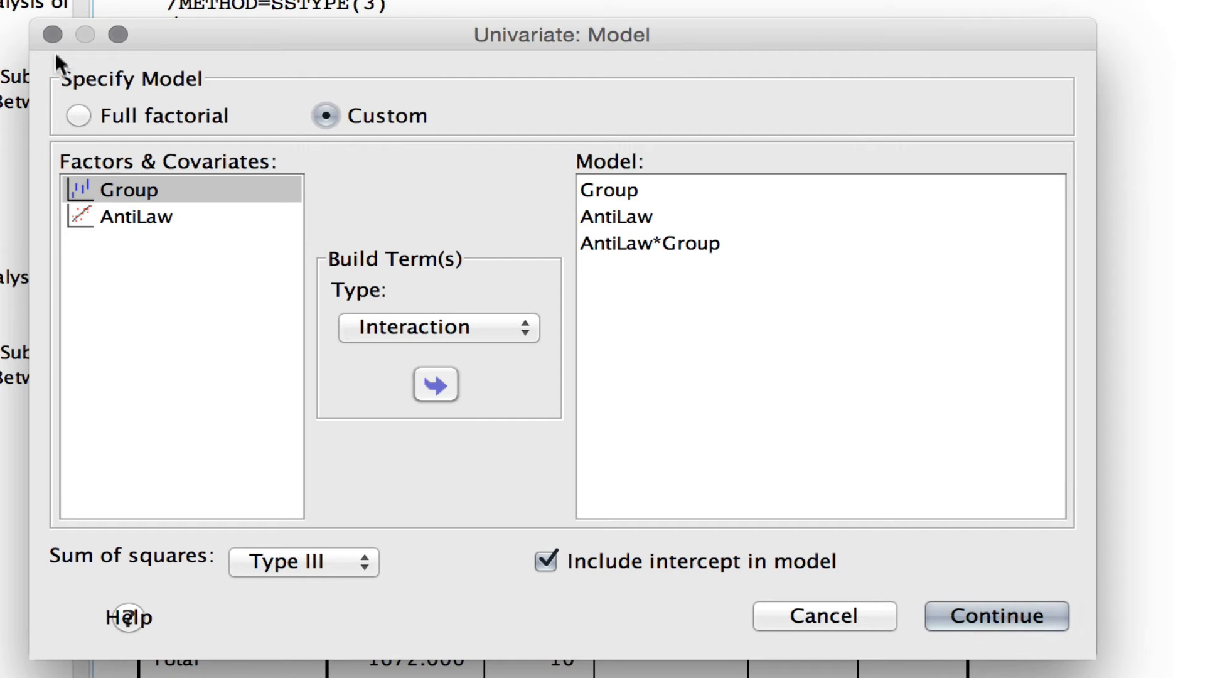
left_click(73, 108)
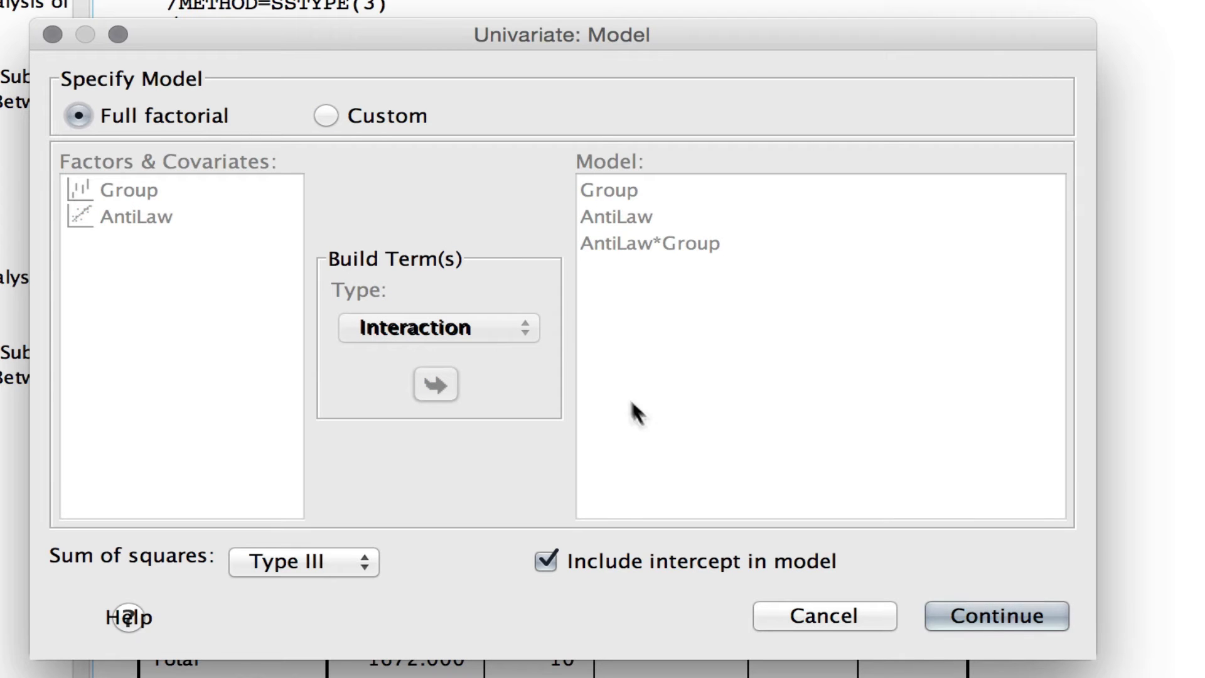
left_click(1007, 606)
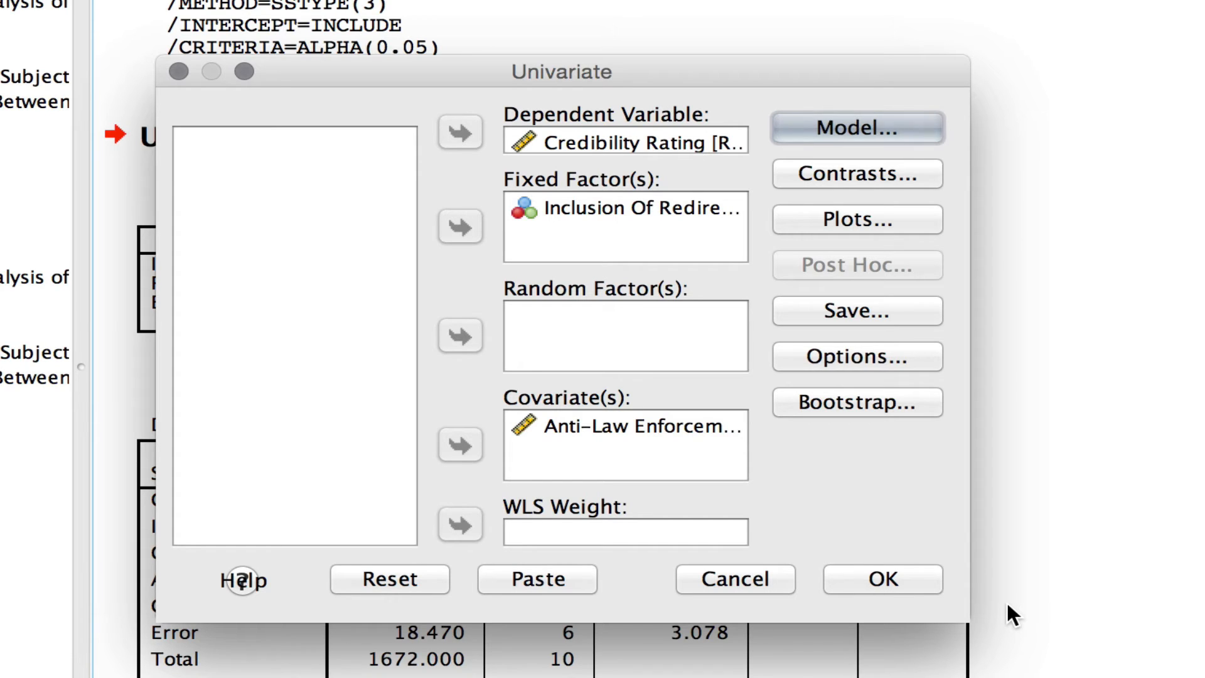
left_click(1007, 603)
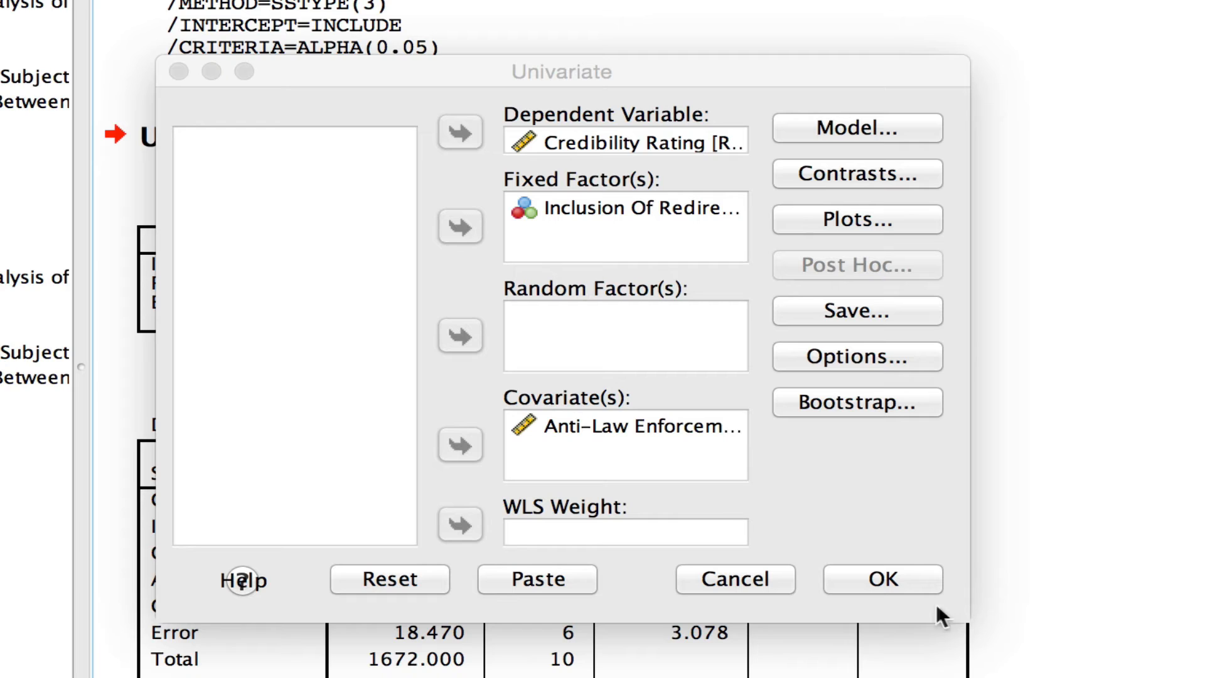
In the analysis options, request descriptive statistics and estimated marginal means for Group.
left_click(861, 349)
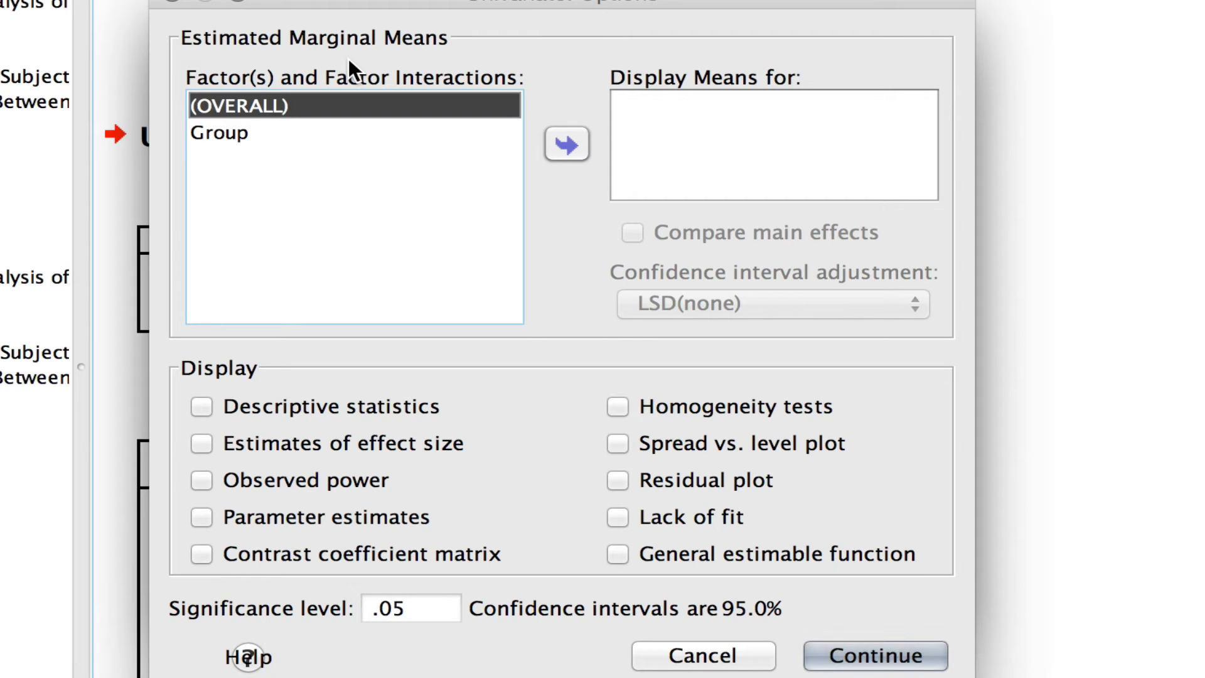
left_click(259, 396)
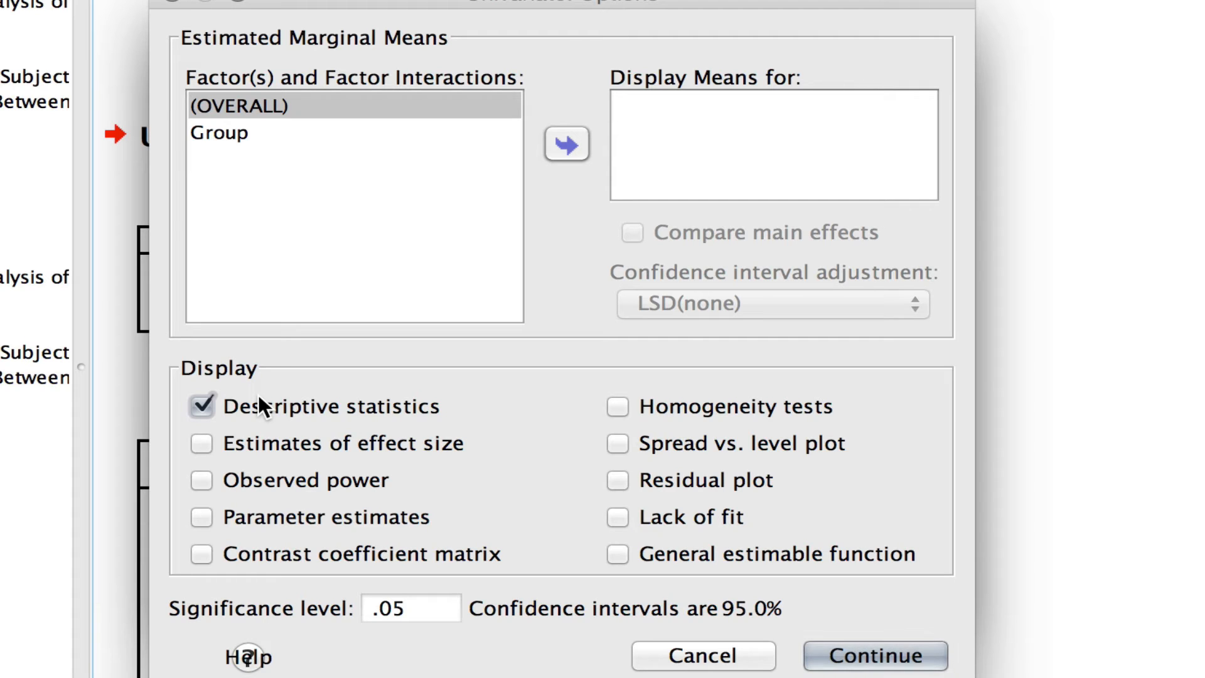
left_click(308, 292)
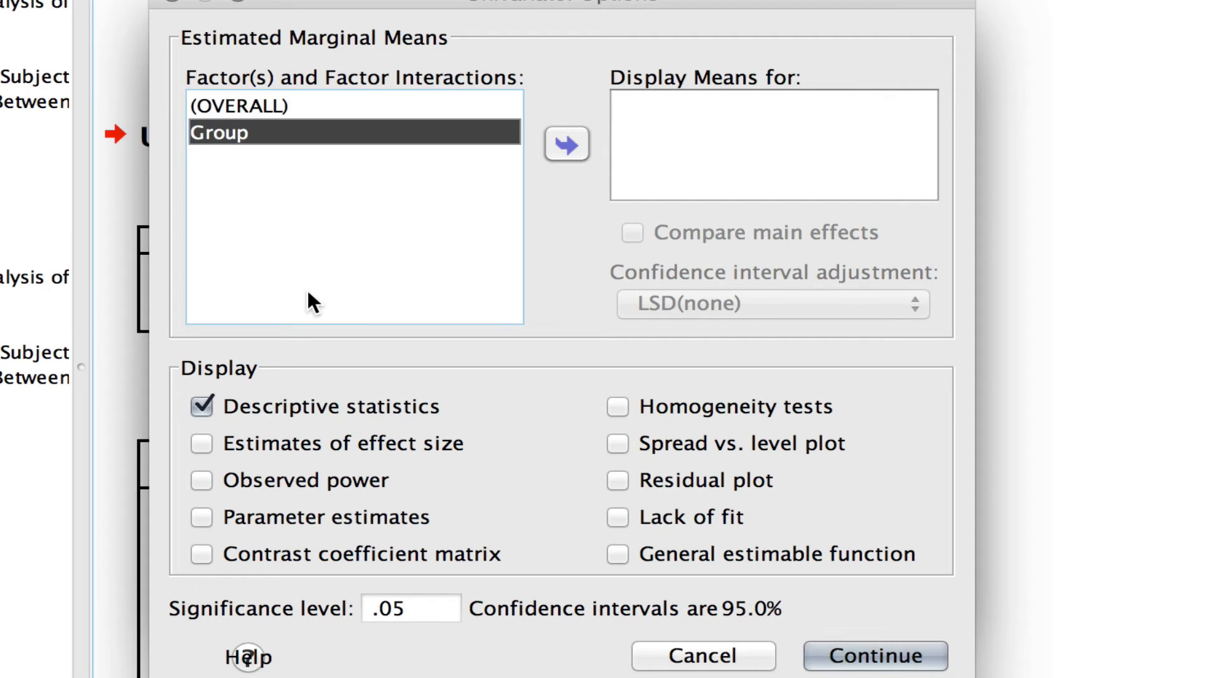
left_click(568, 144)
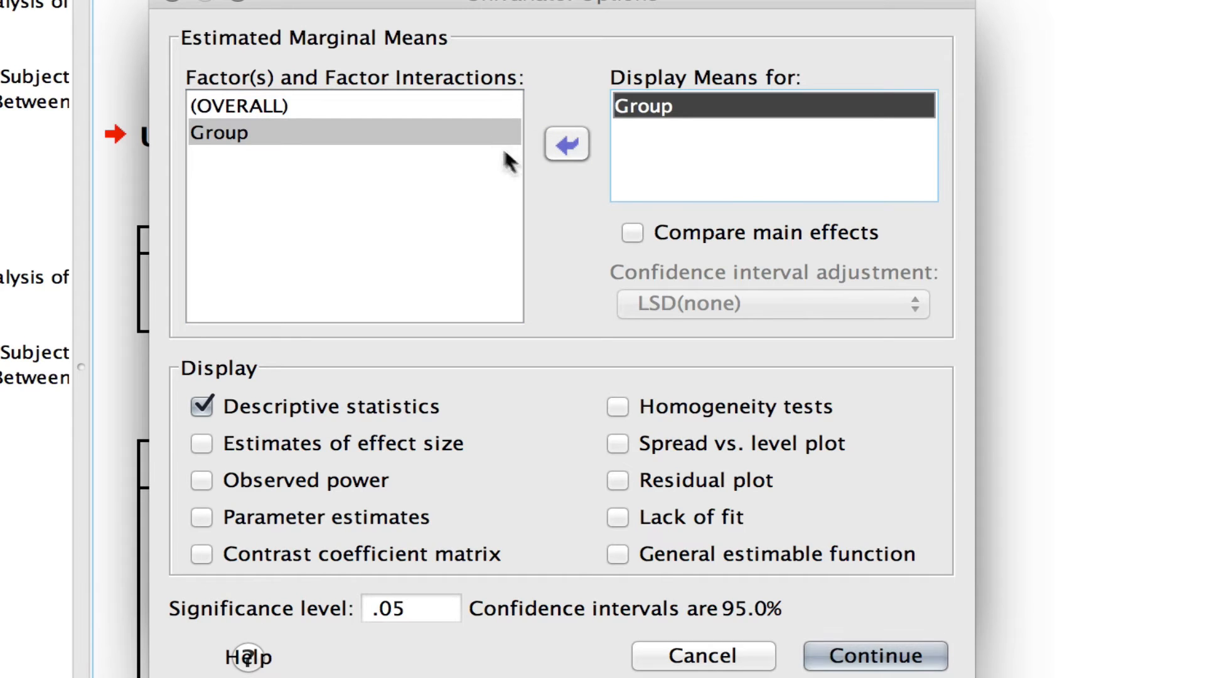
left_click(383, 229)
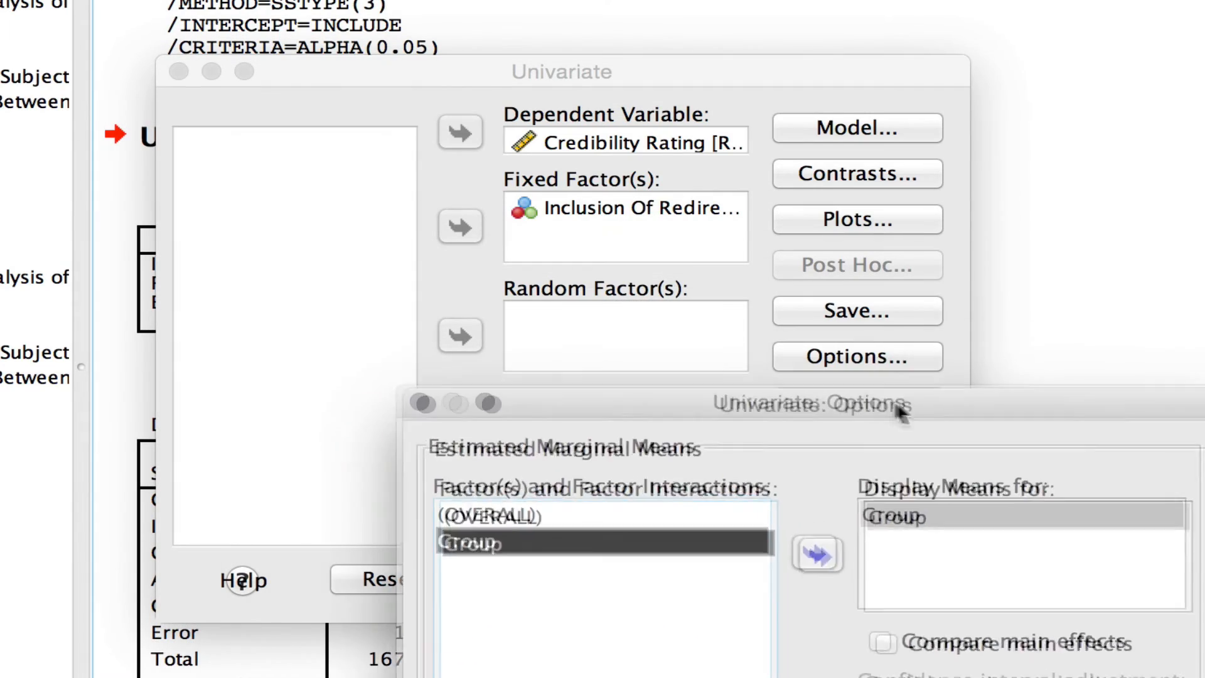
left_click_drag(895, 403, 577, 84)
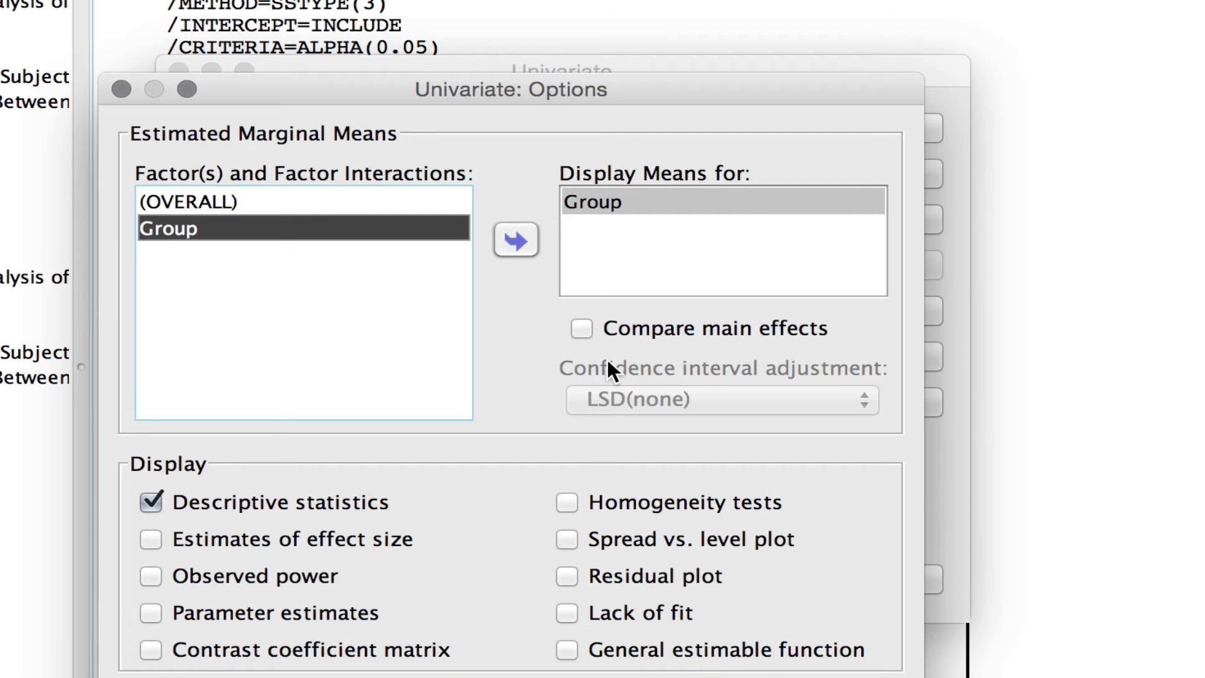
left_click(608, 327)
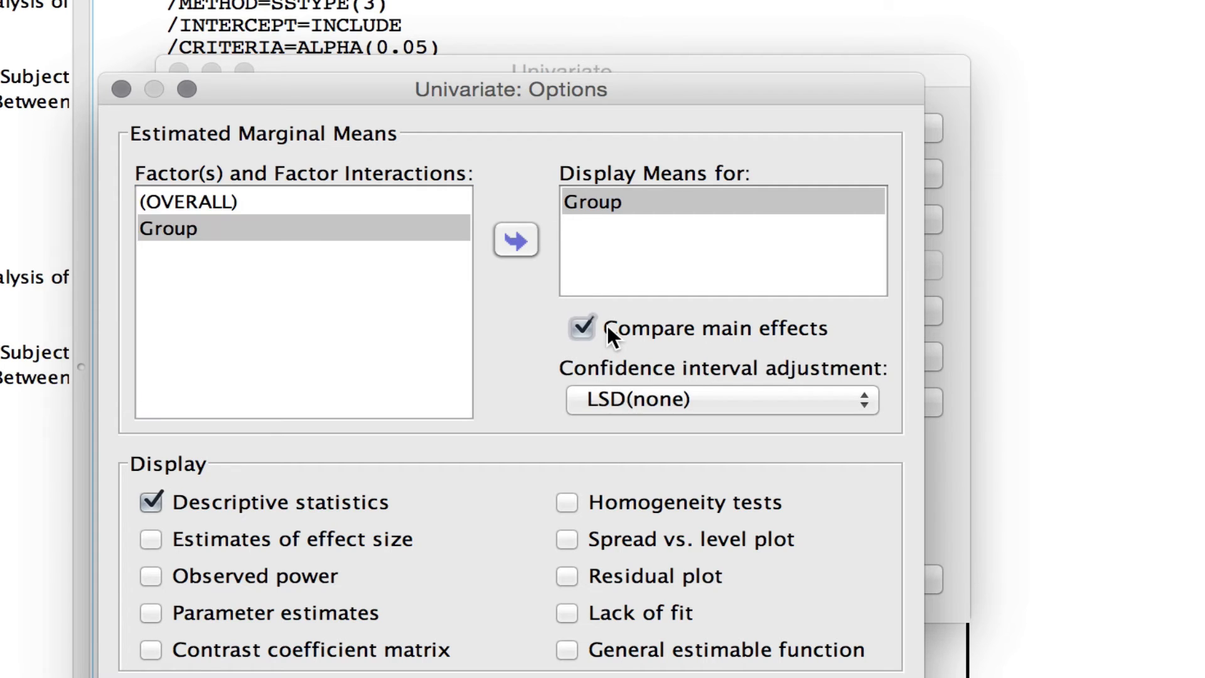
left_click(597, 402)
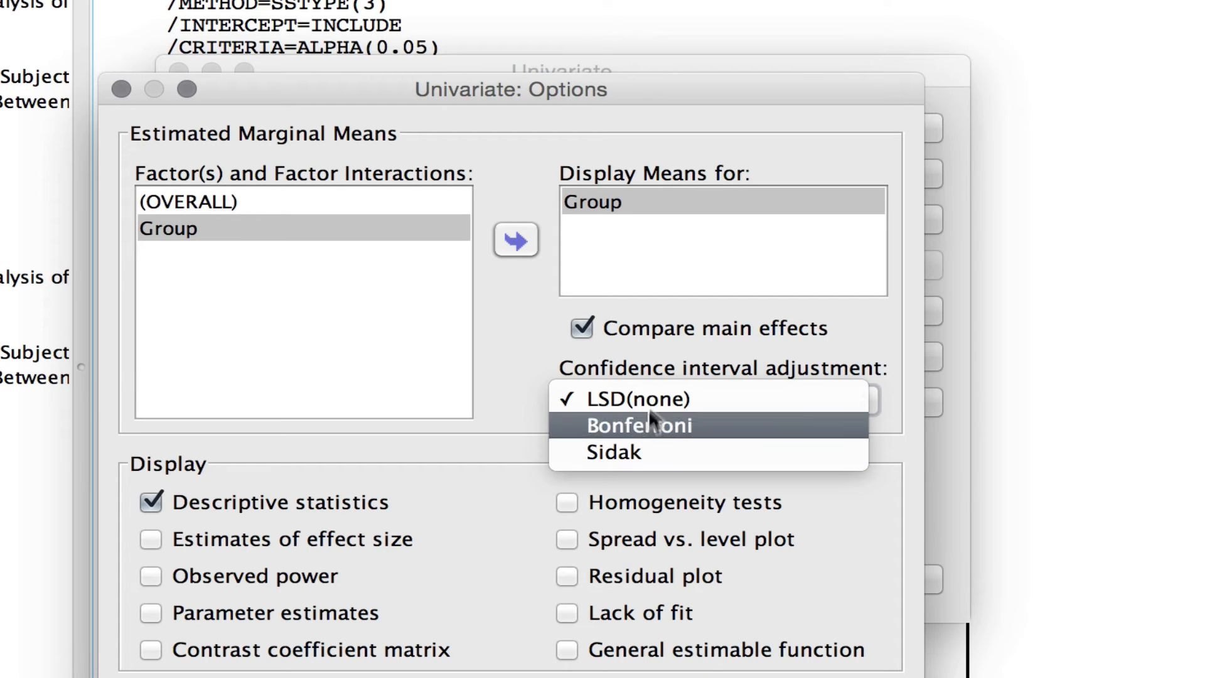
left_click(646, 332)
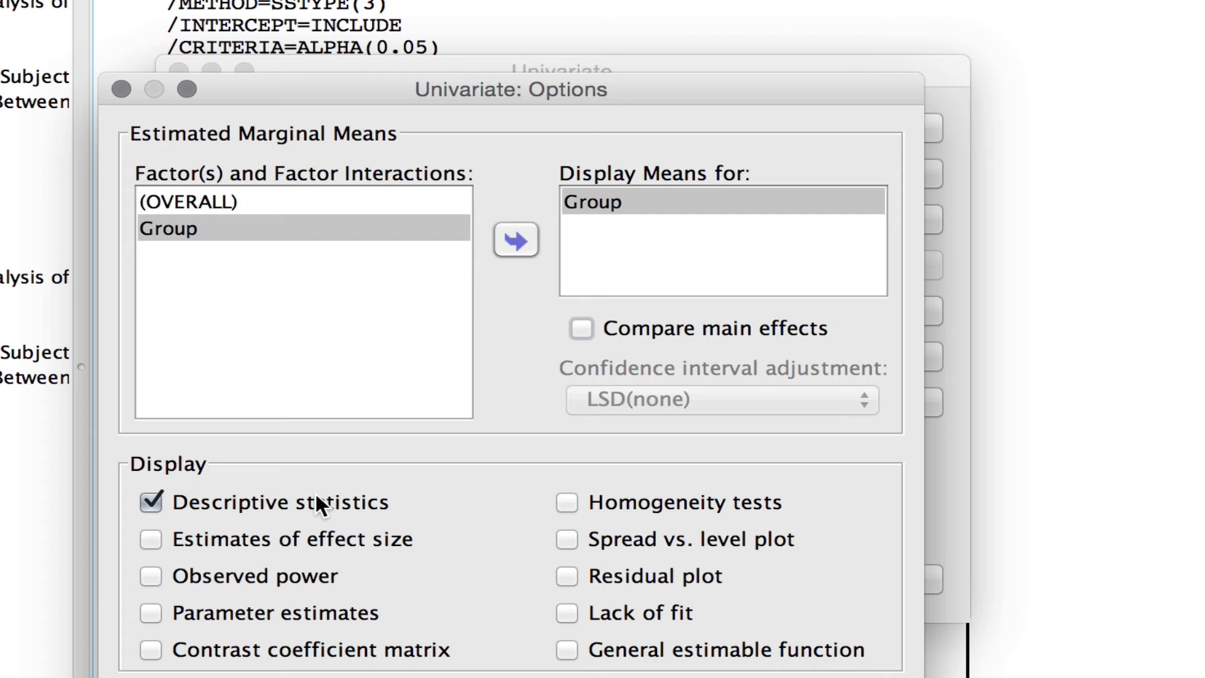
Add homogeneity tests and a residual plot to the requested output, and run the ANCOVA.
left_click(578, 506)
left_click(568, 575)
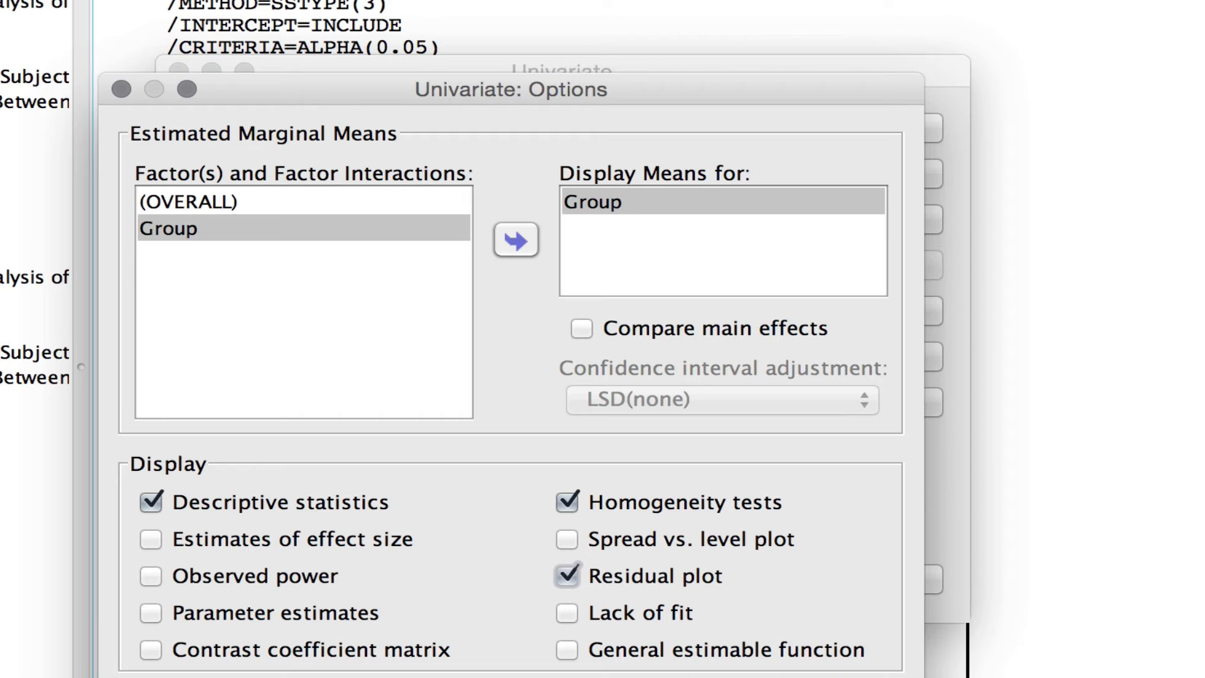
key("Return")
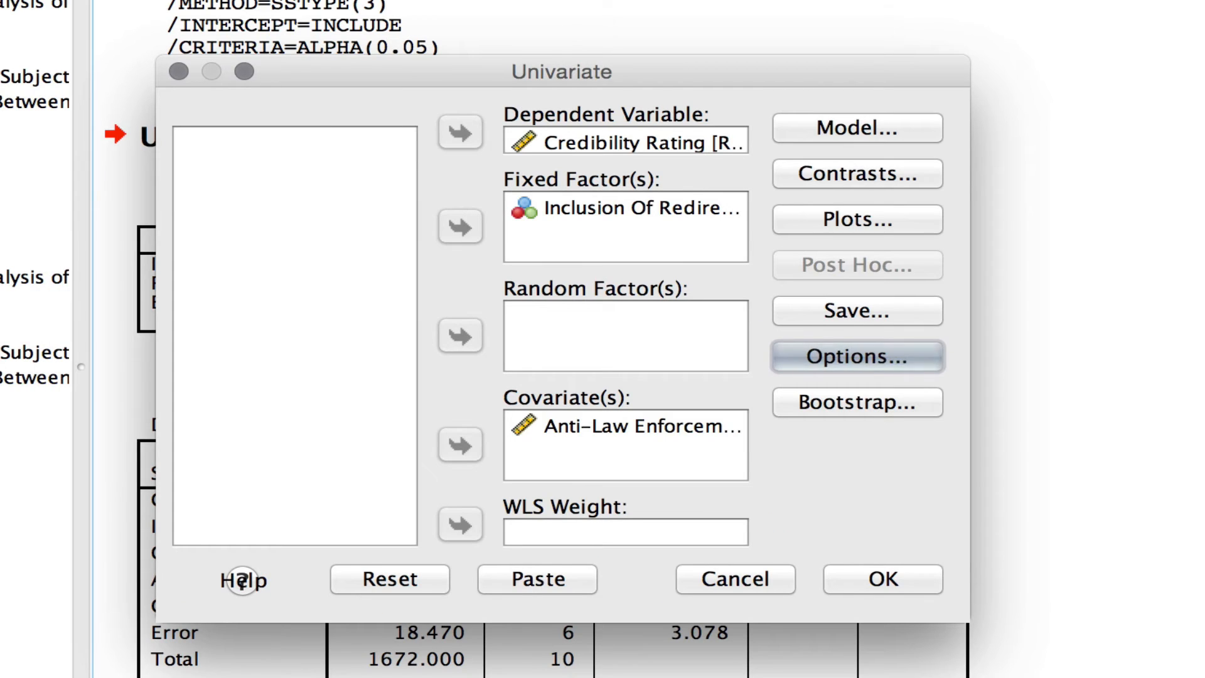
left_click(867, 572)
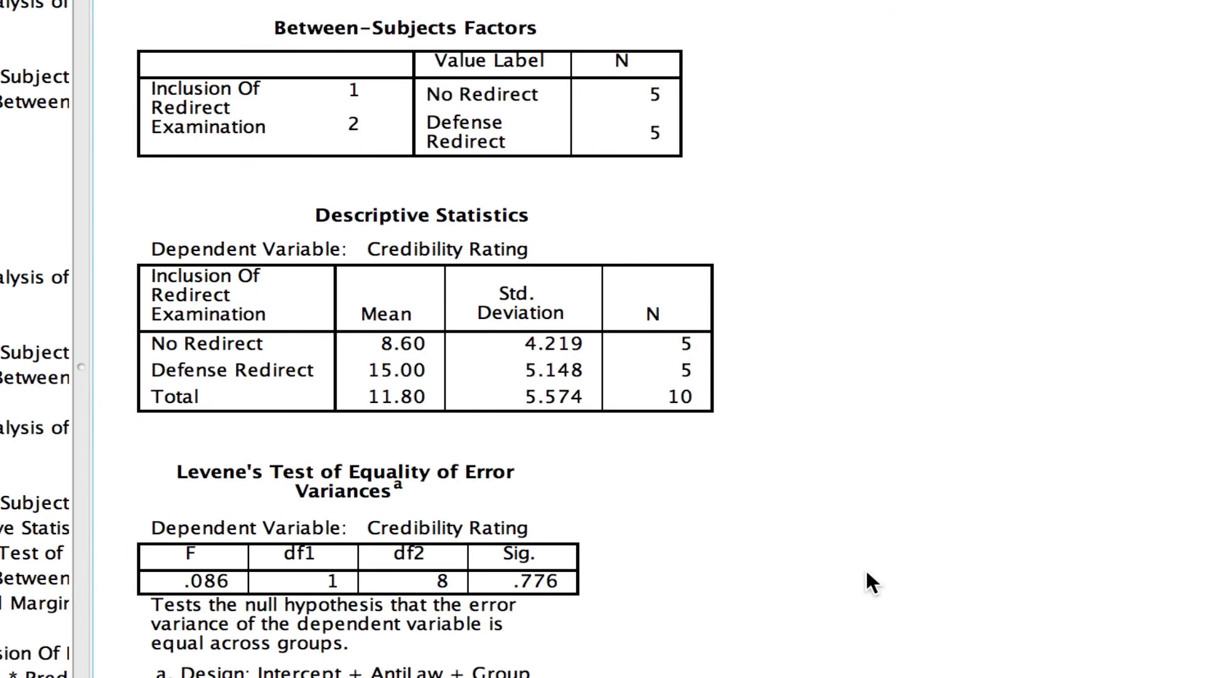
Examine the Descriptive Statistics, Levene's test and Tests of Between-Subjects Effects tables in the output.
left_click(565, 619)
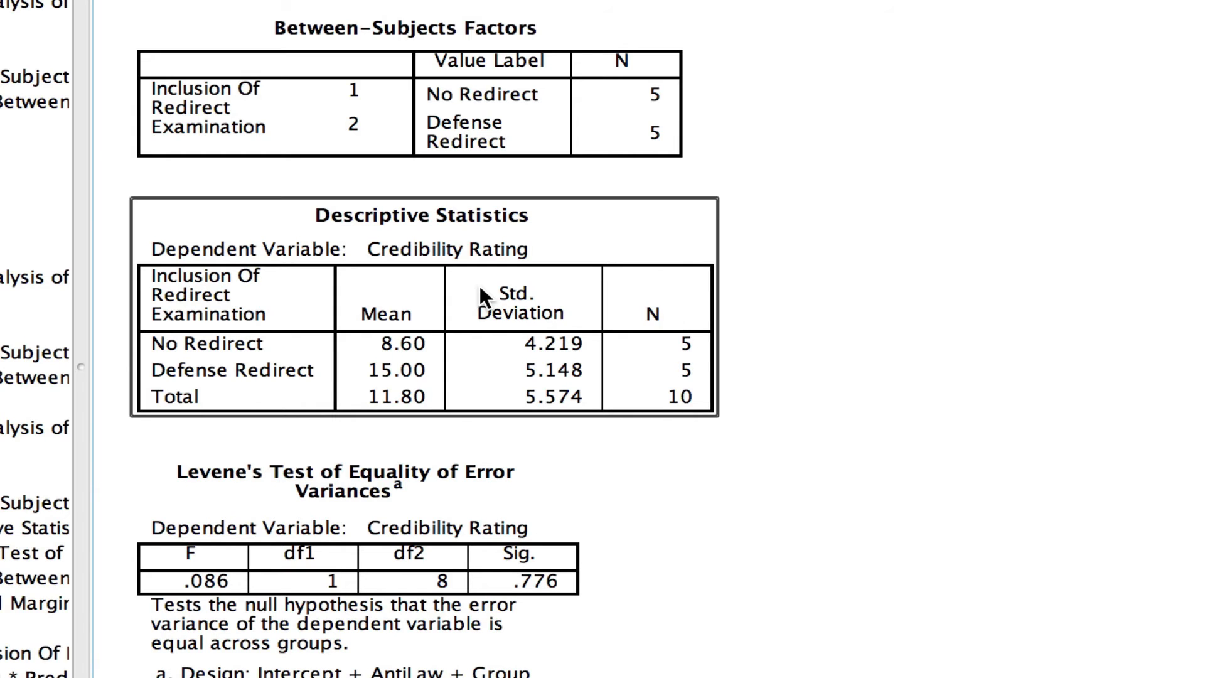
scroll(471, 270, "down", 5)
left_click(465, 257)
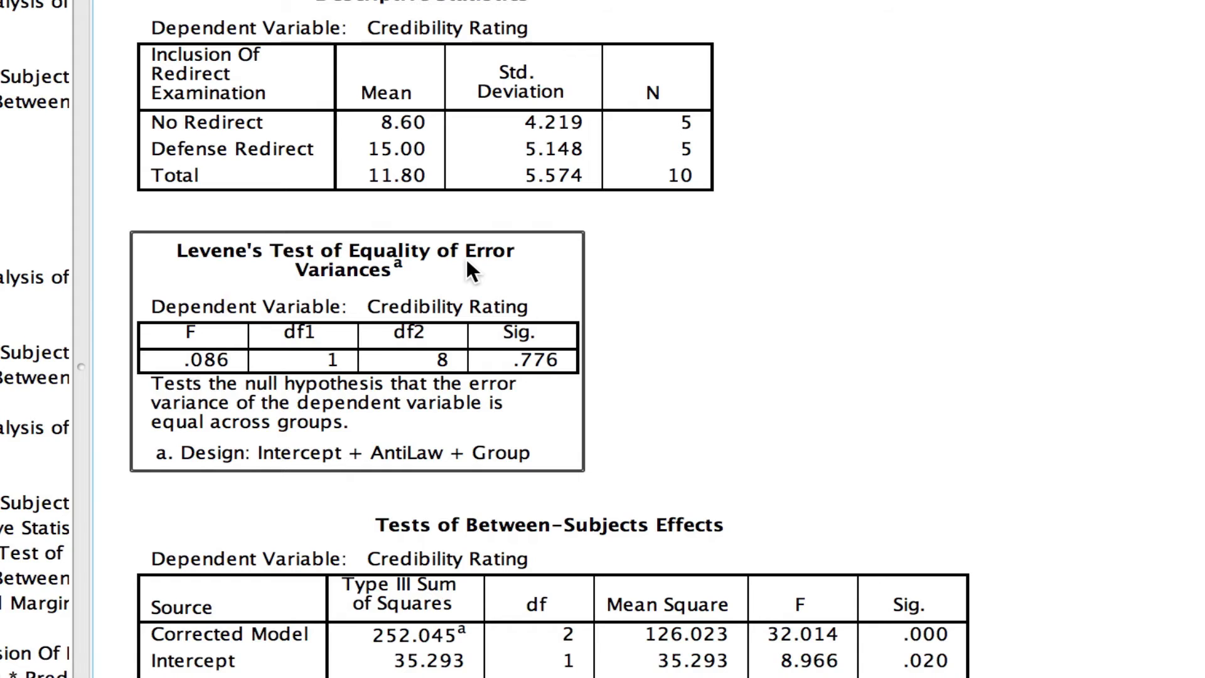
scroll(465, 258, "down", 9)
left_click(466, 257)
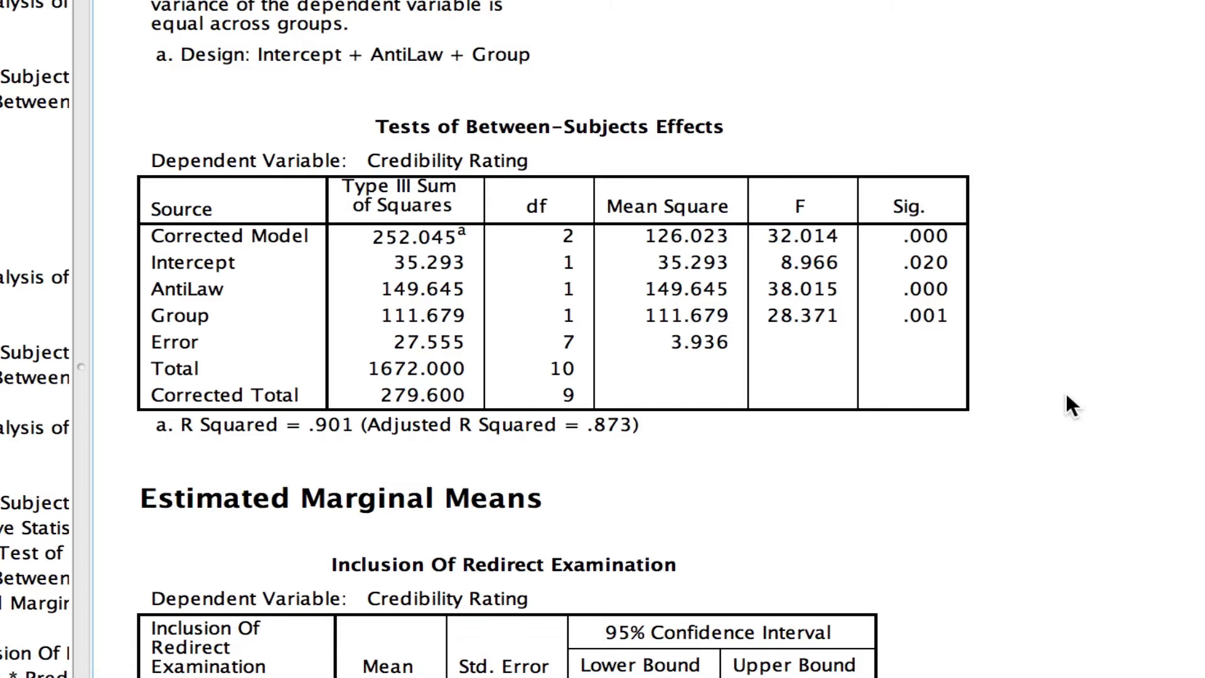
left_click(949, 345)
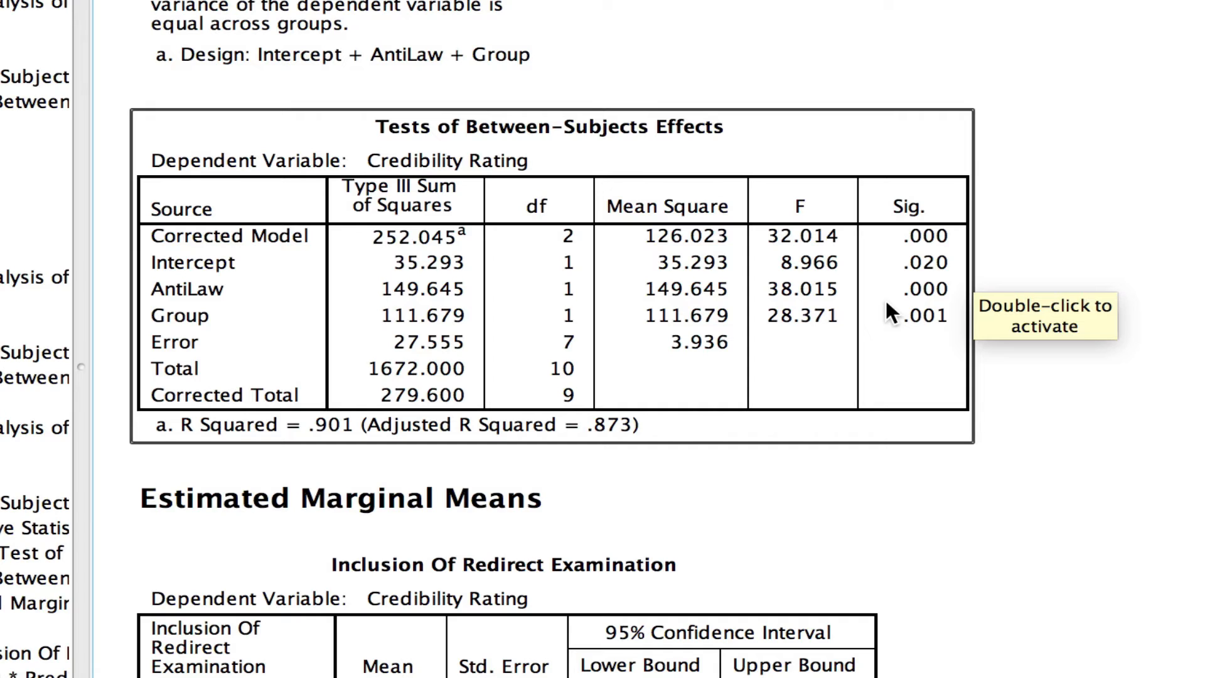
left_click(918, 332)
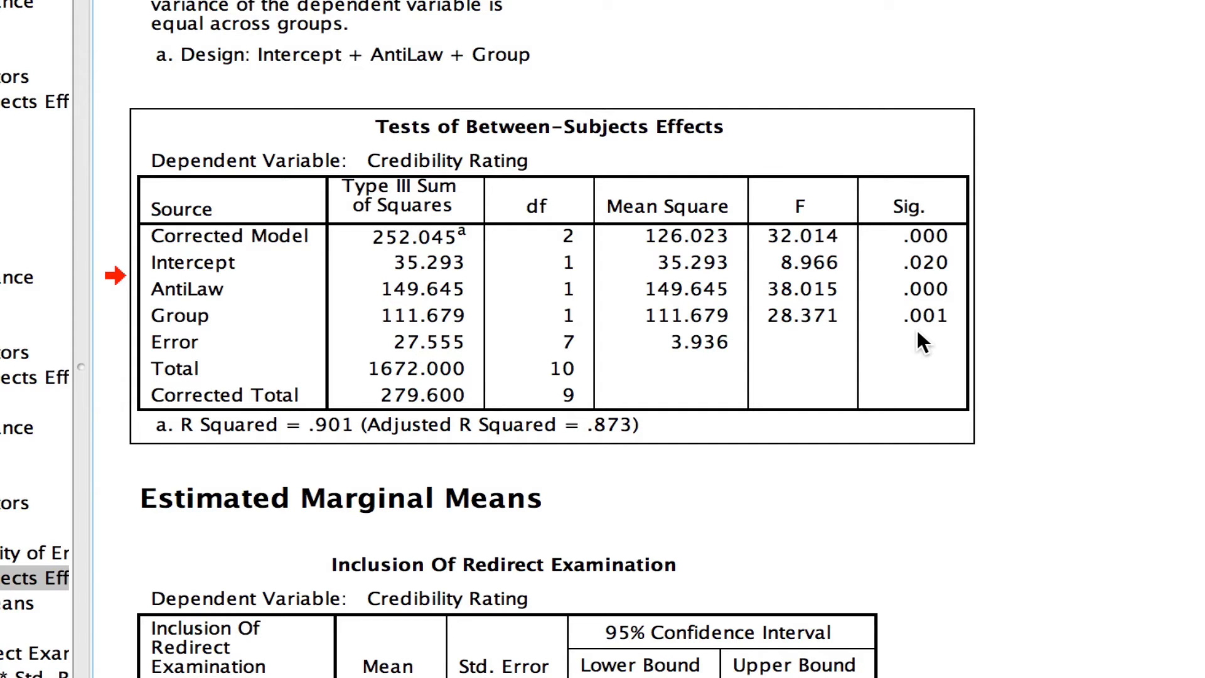
scroll(918, 333, "up", 3)
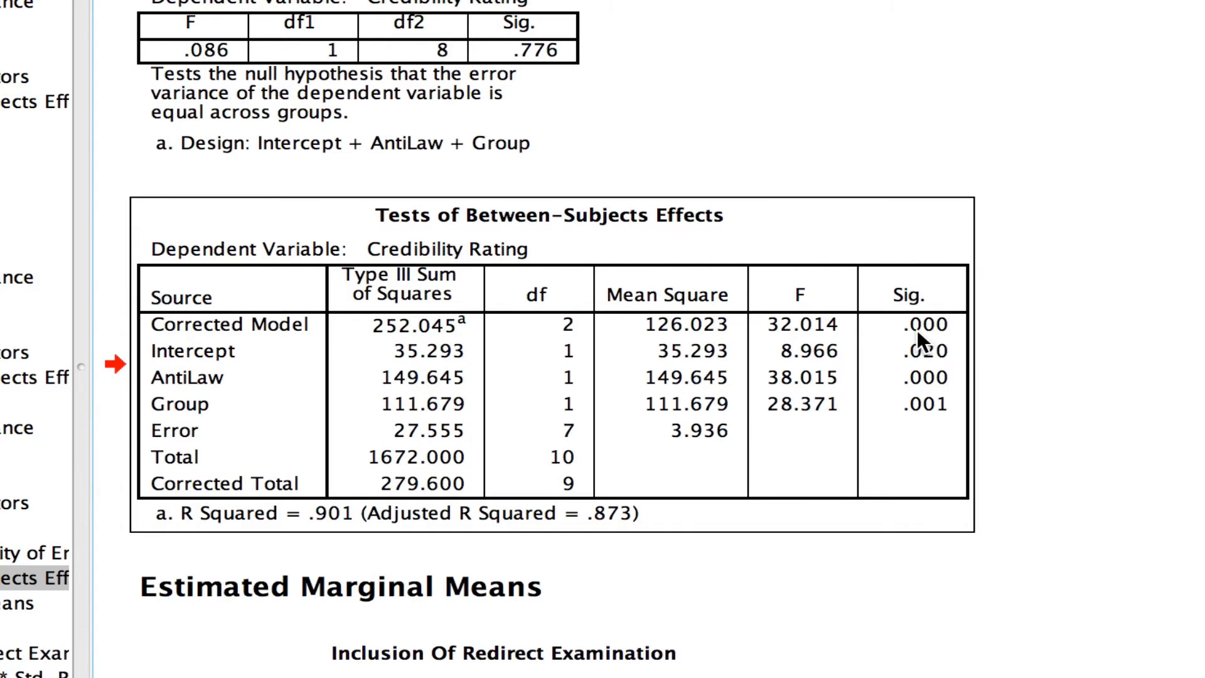
Compare the ANCOVA's Tests of Between-Subjects Effects with the earlier interaction model and the Group-only analysis in the output.
left_click(917, 329)
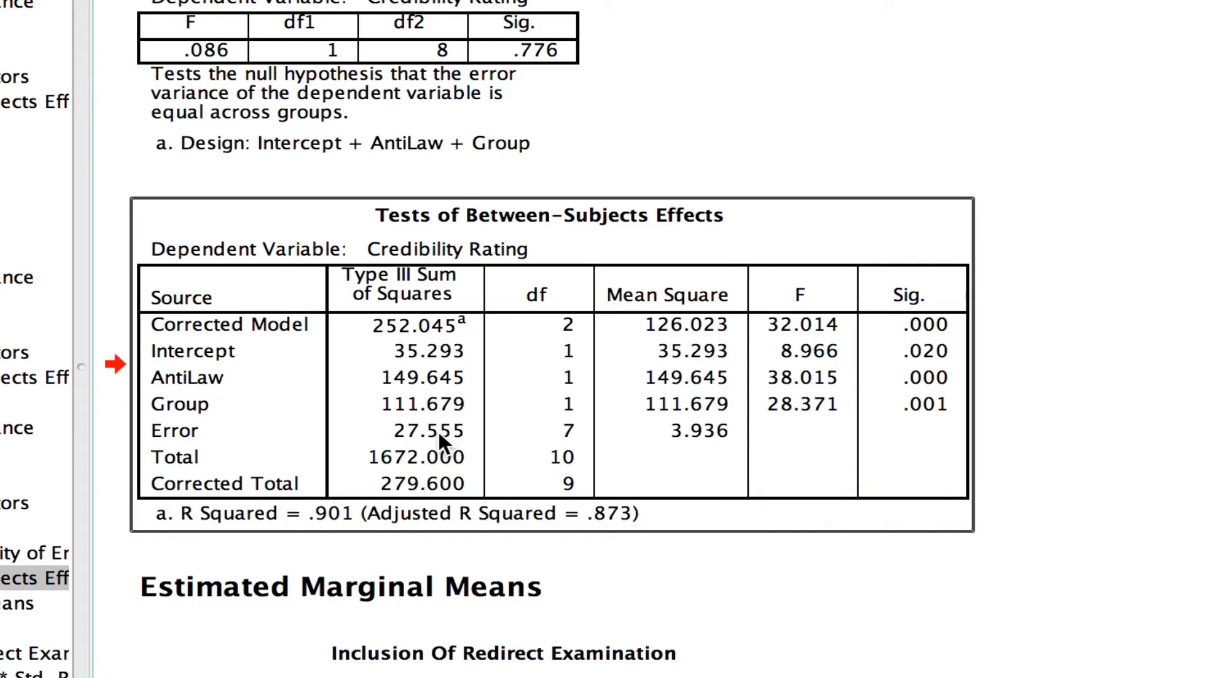
left_click(722, 593)
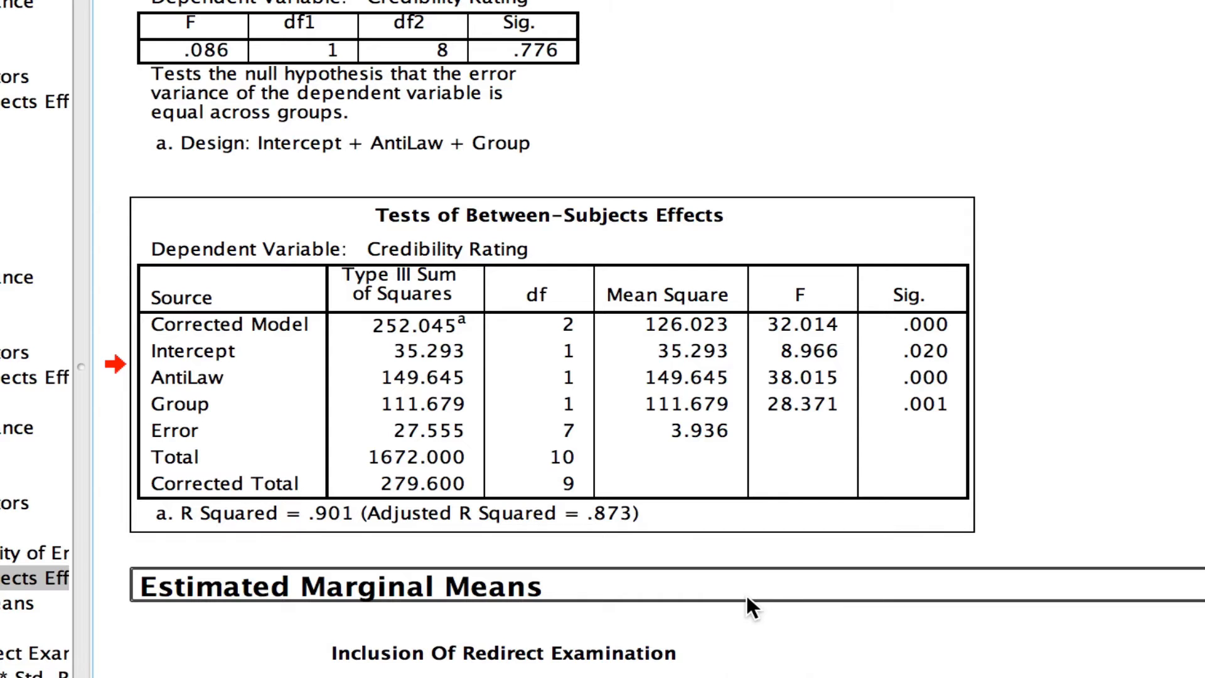
scroll(747, 595, "up", 8)
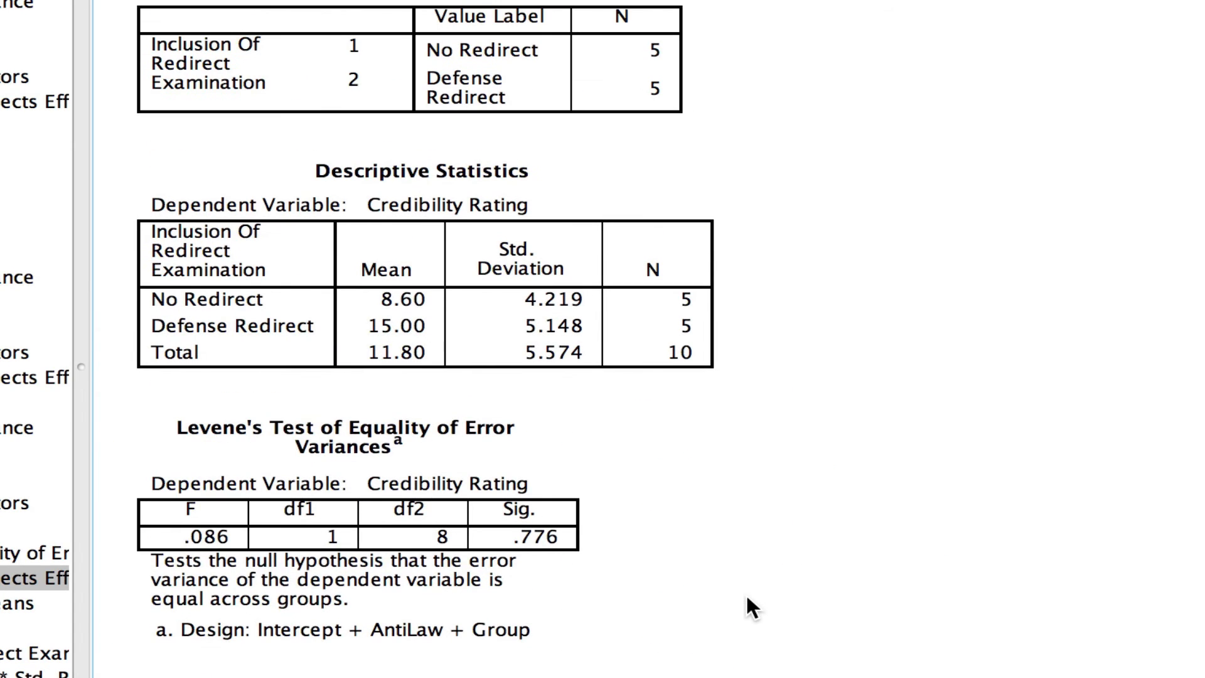
scroll(746, 593, "up", 12)
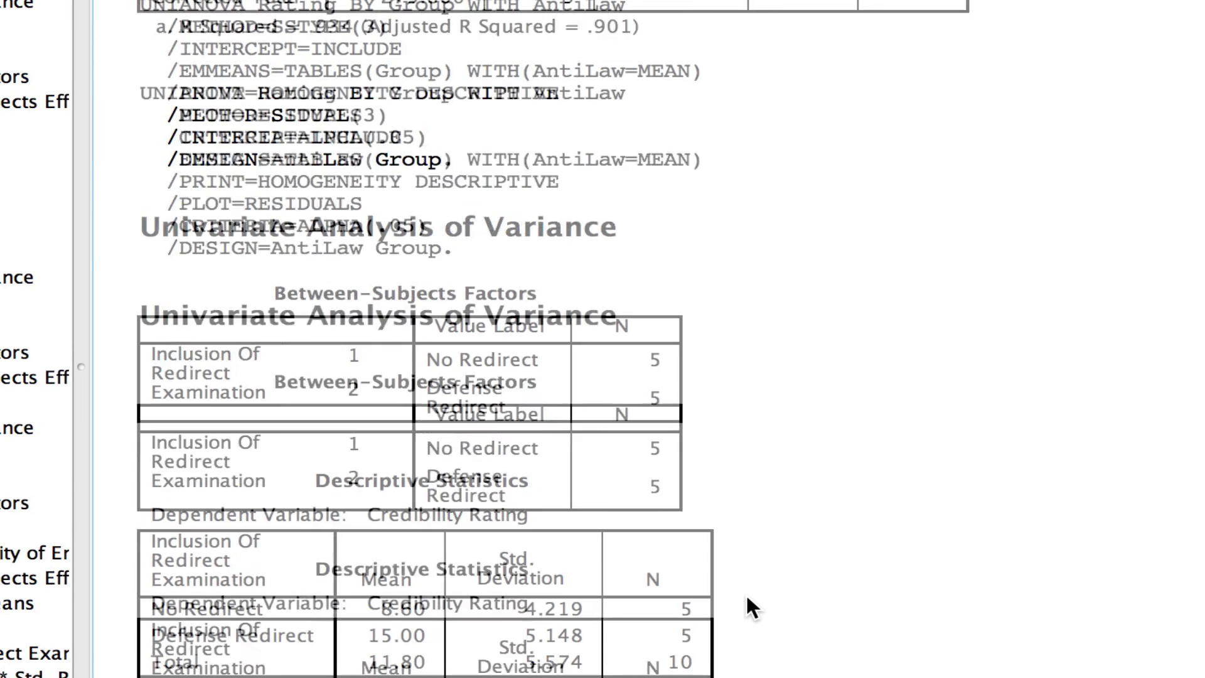
left_click(842, 493)
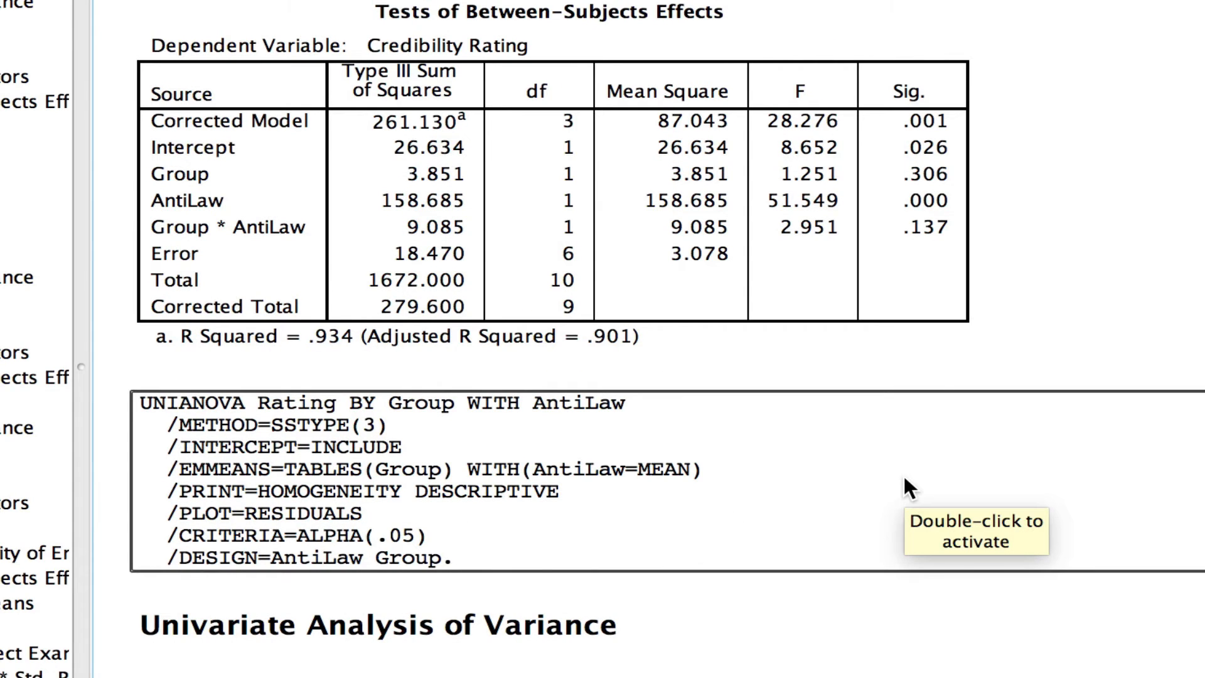
scroll(905, 480, "up", 2)
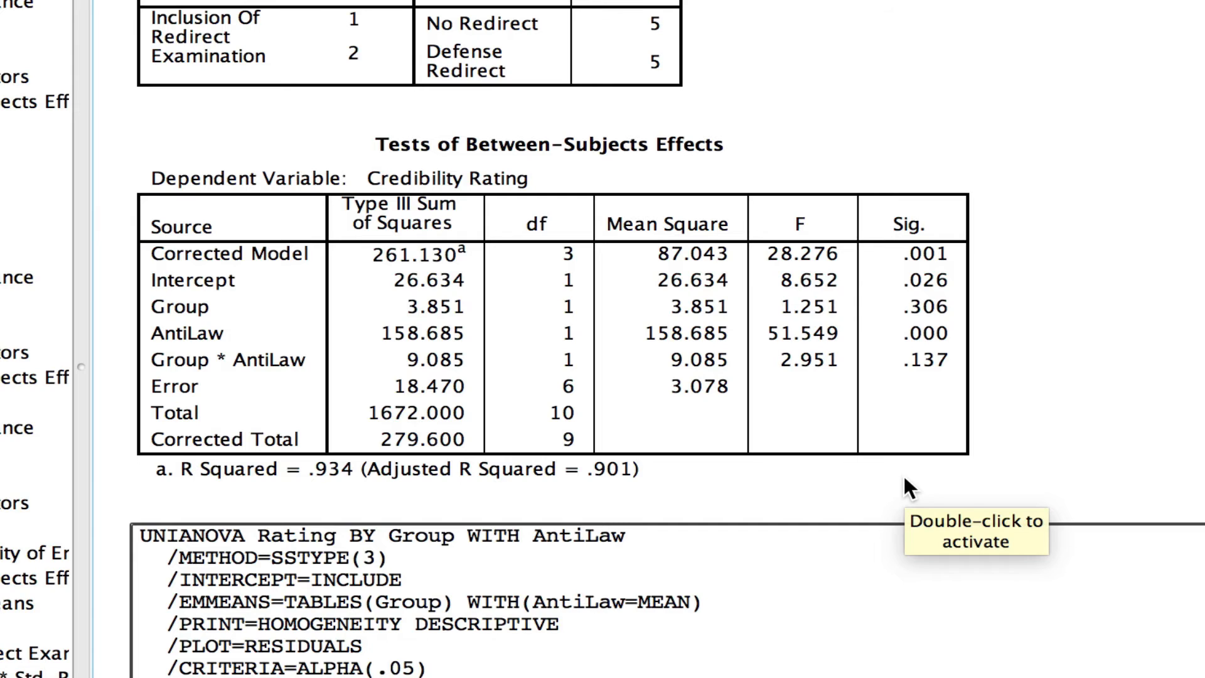
left_click(905, 479)
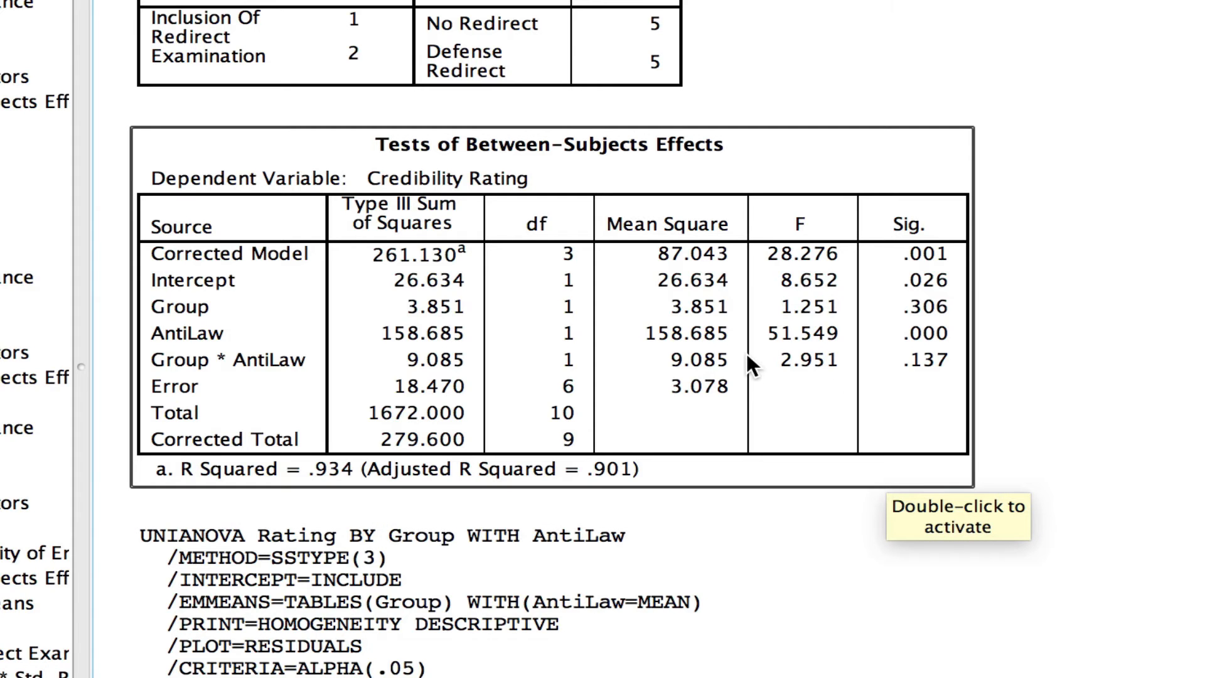
scroll(747, 353, "up", 10)
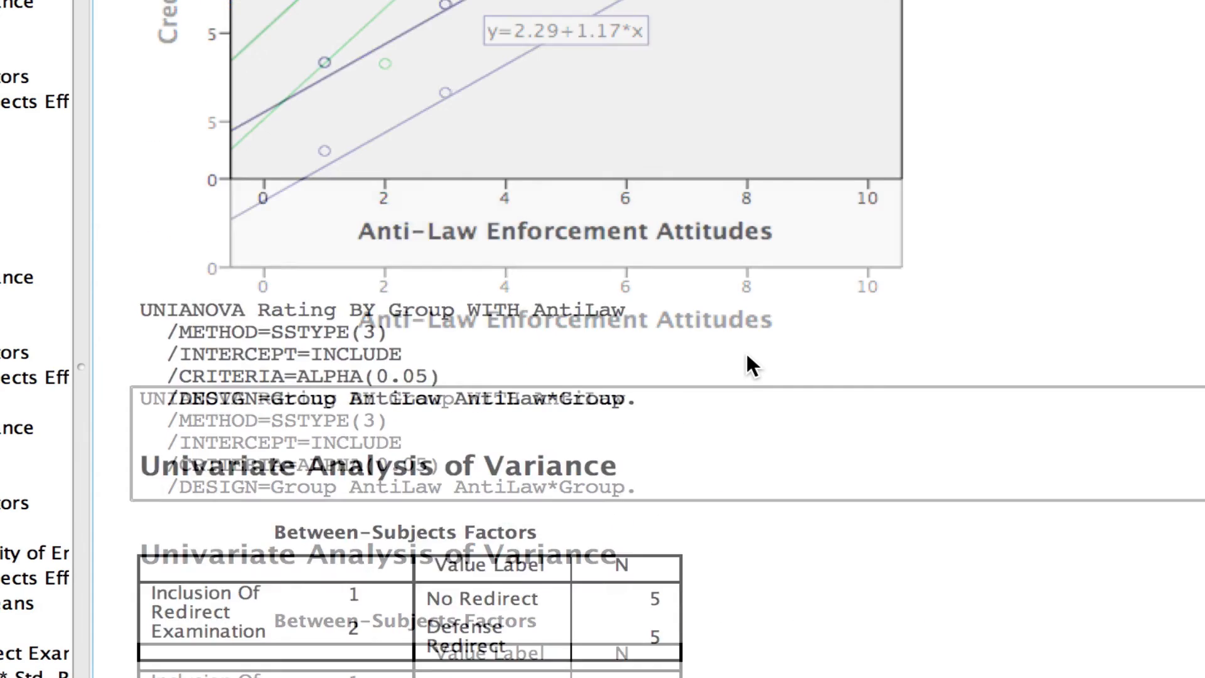
scroll(746, 353, "up", 15)
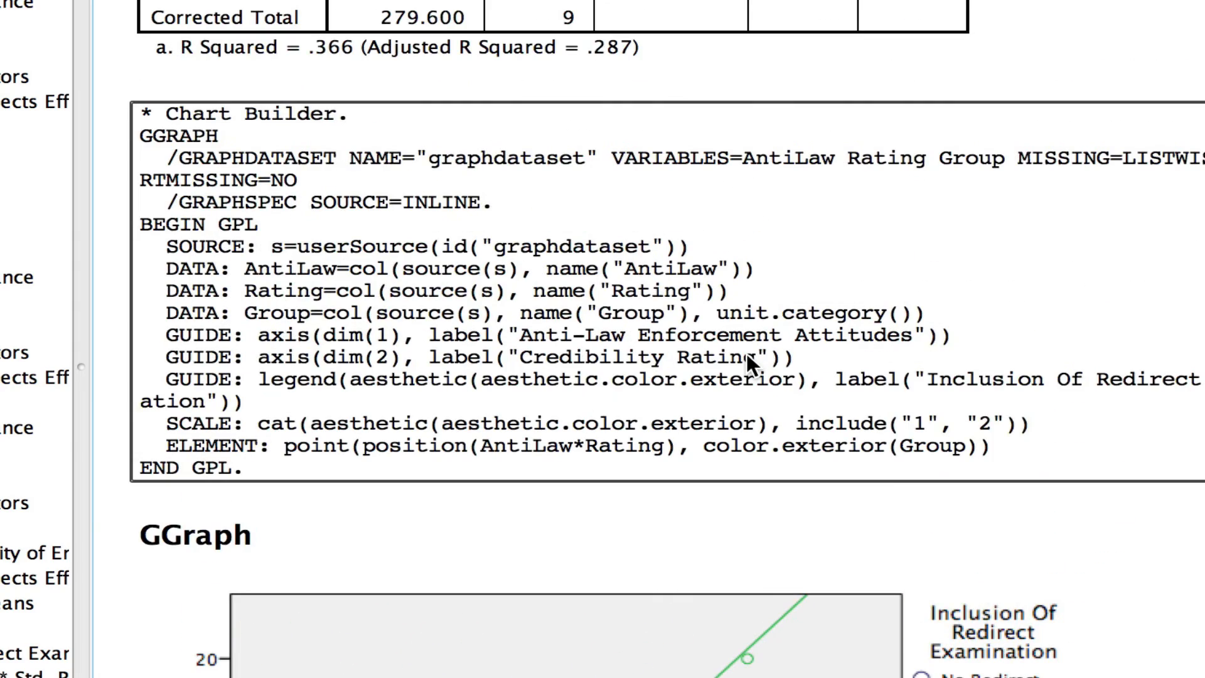
scroll(747, 353, "up", 6)
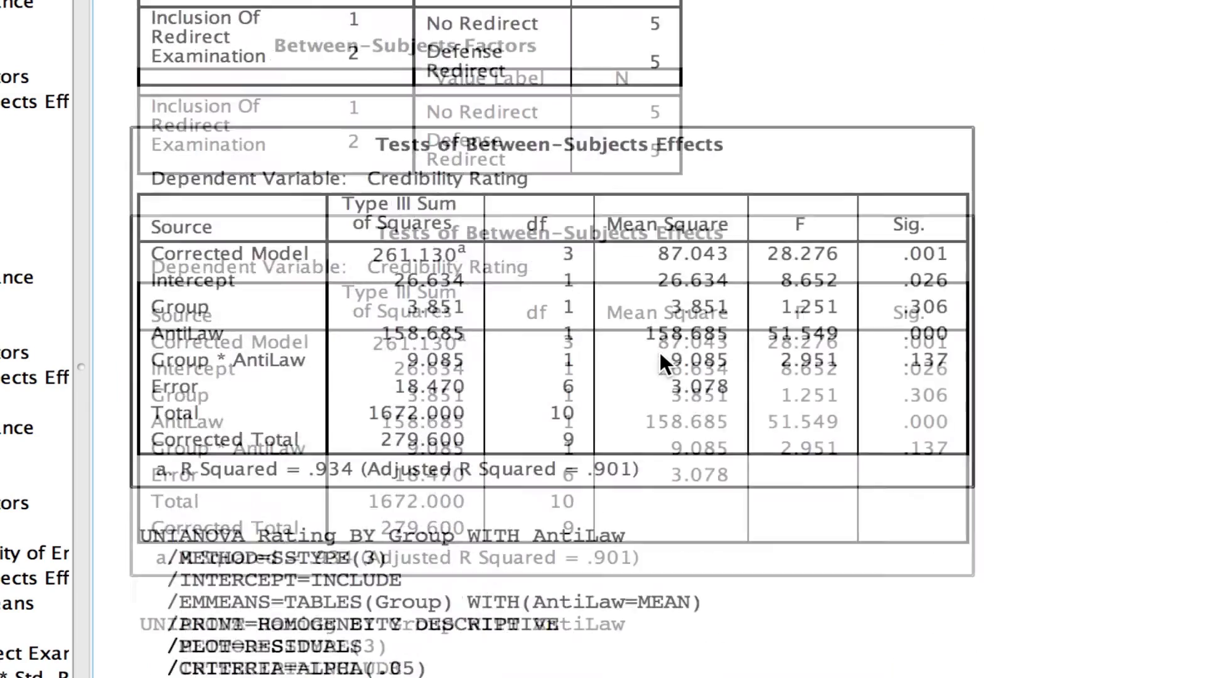
Examine the Estimated Marginal Means table for redirect examination and the observed, predicted and standardized residual plots for Credibility Rating.
scroll(662, 361, "down", 2)
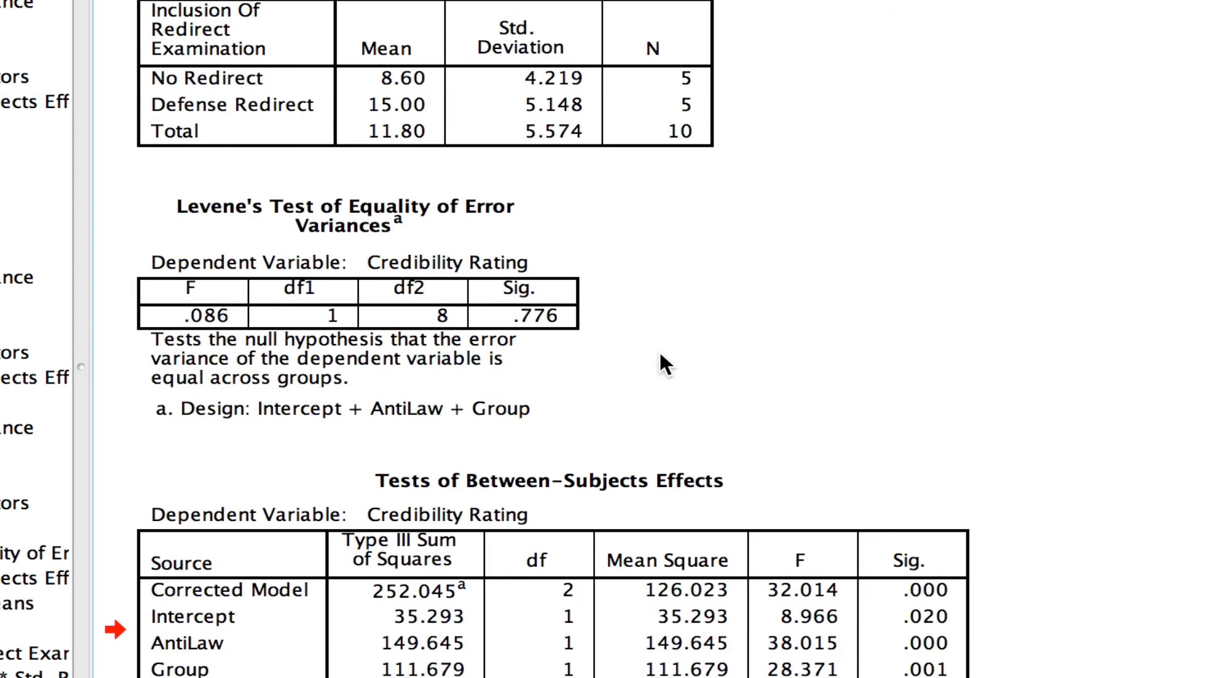
left_click(706, 671)
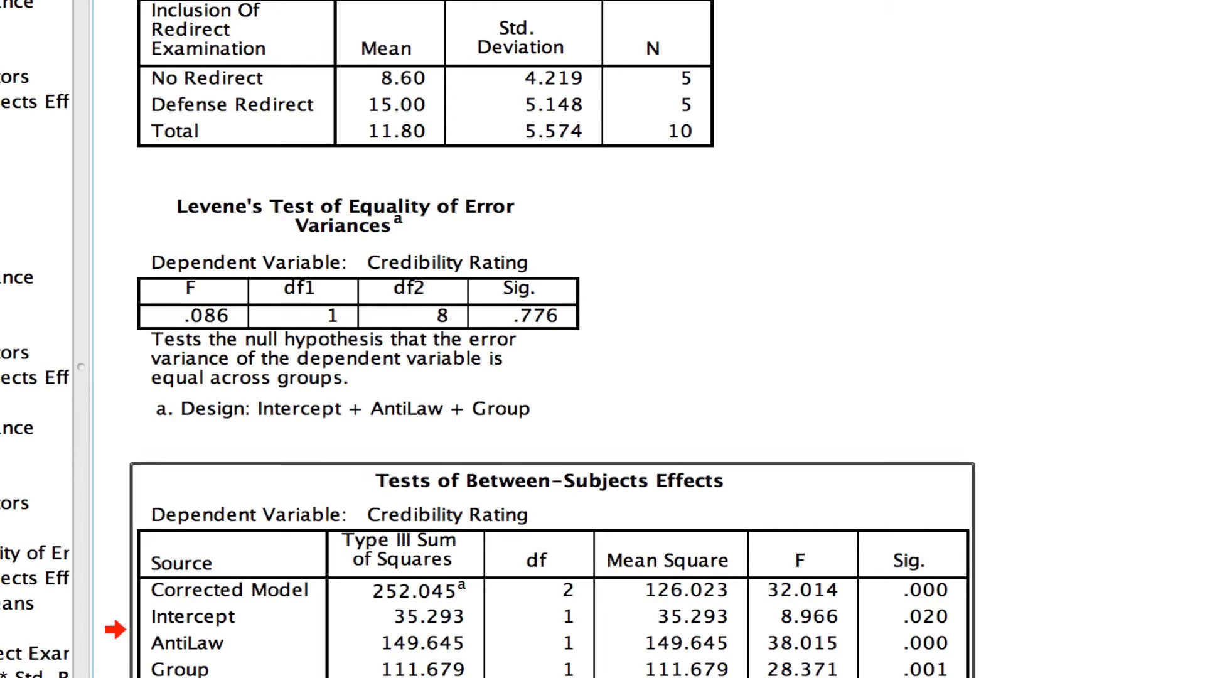
scroll(711, 670, "down", 8)
right_click(711, 669)
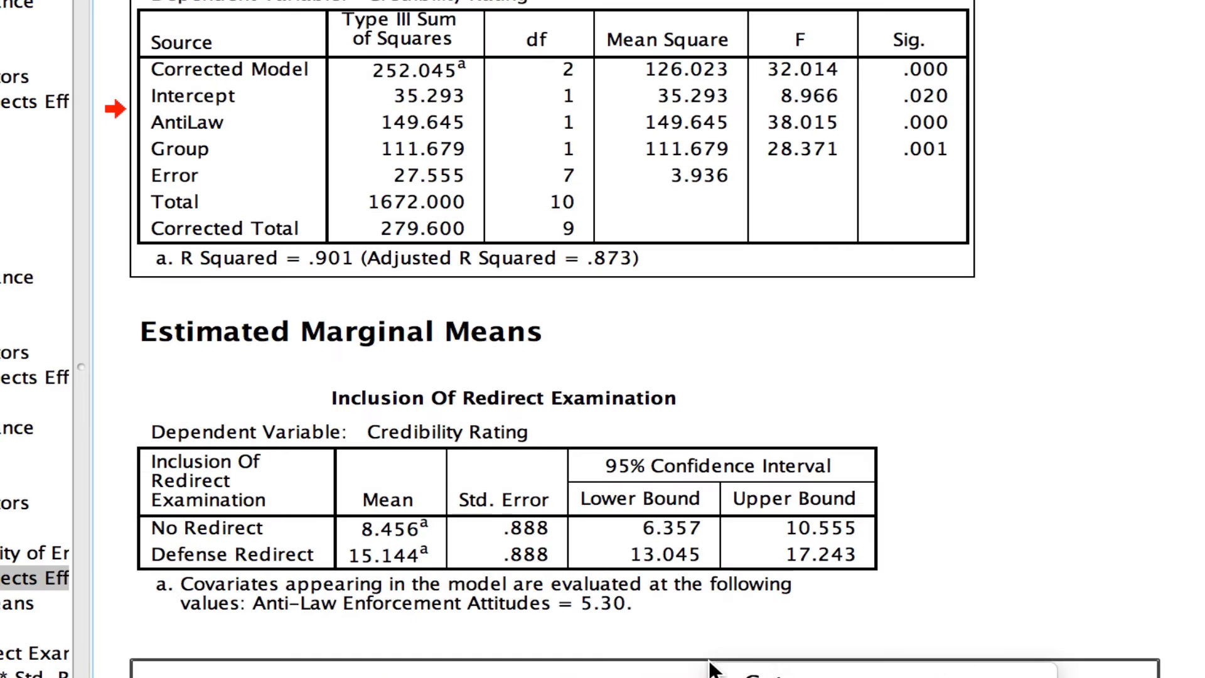
left_click(649, 671)
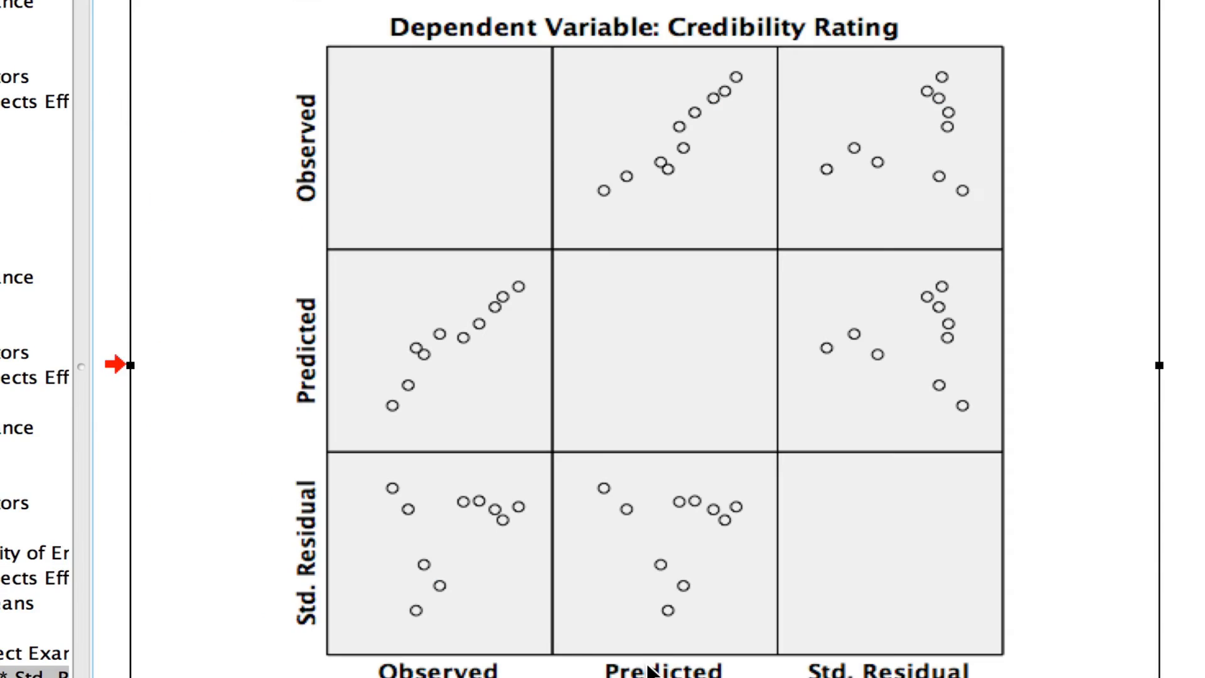
scroll(651, 672, "up", 6)
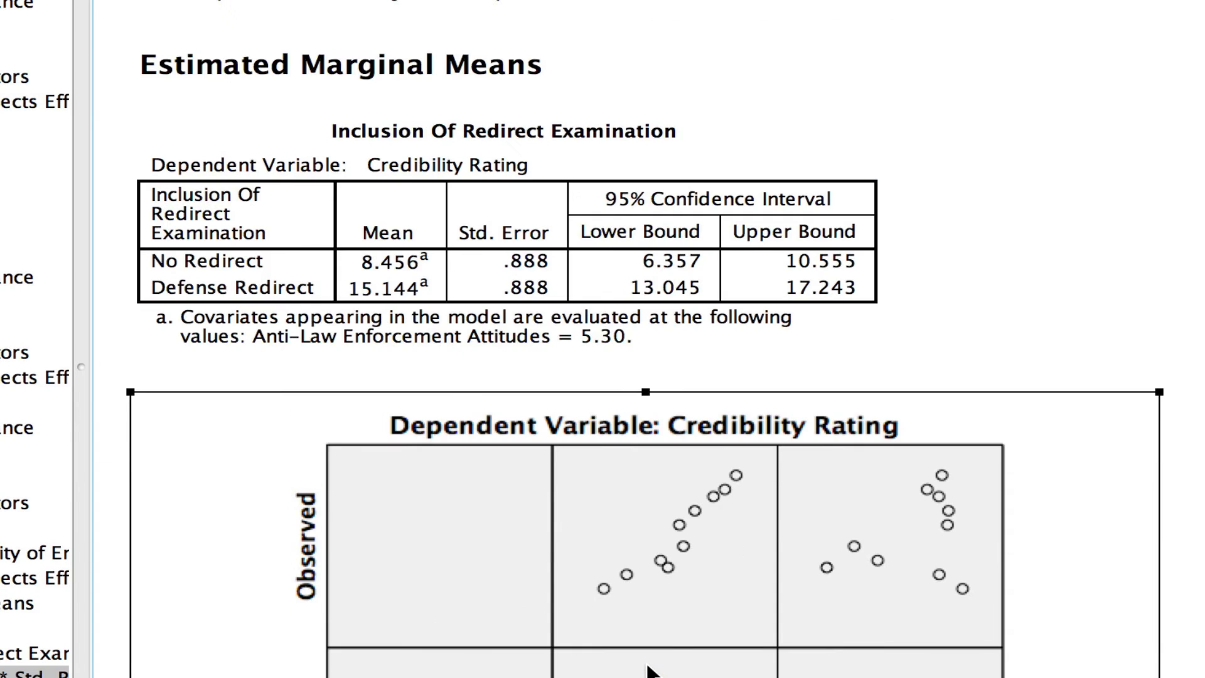
scroll(650, 671, "up", 3)
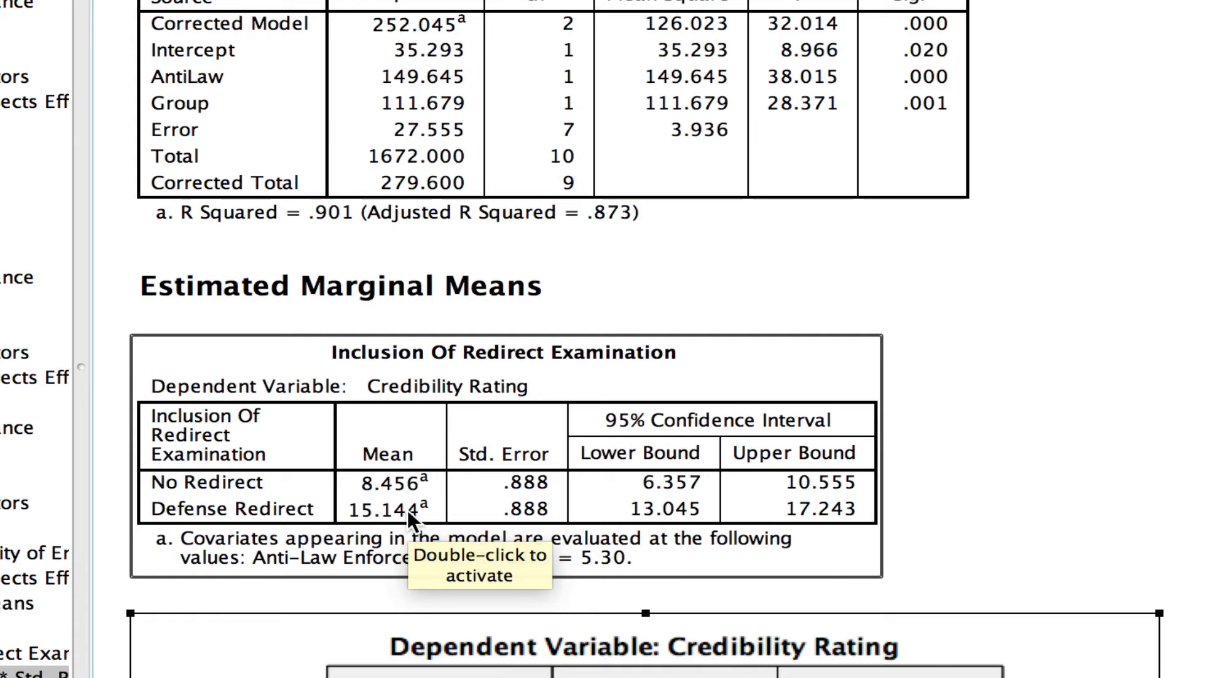
scroll(408, 510, "down", 5)
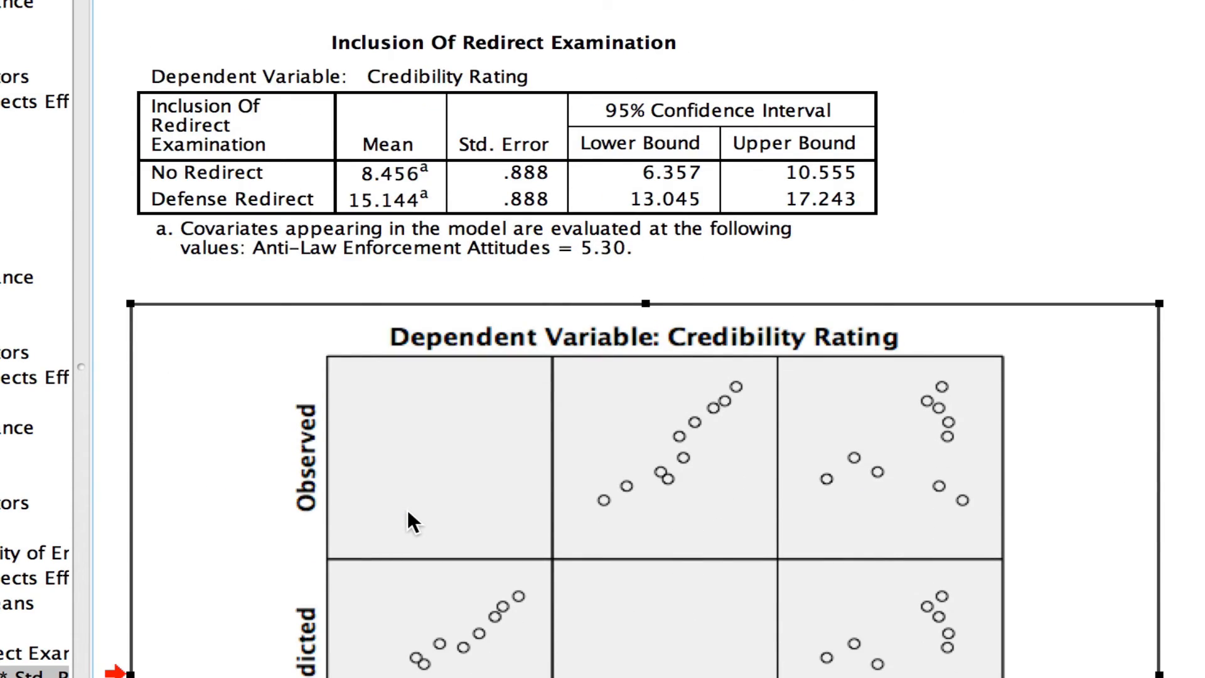
scroll(390, 489, "down", 5)
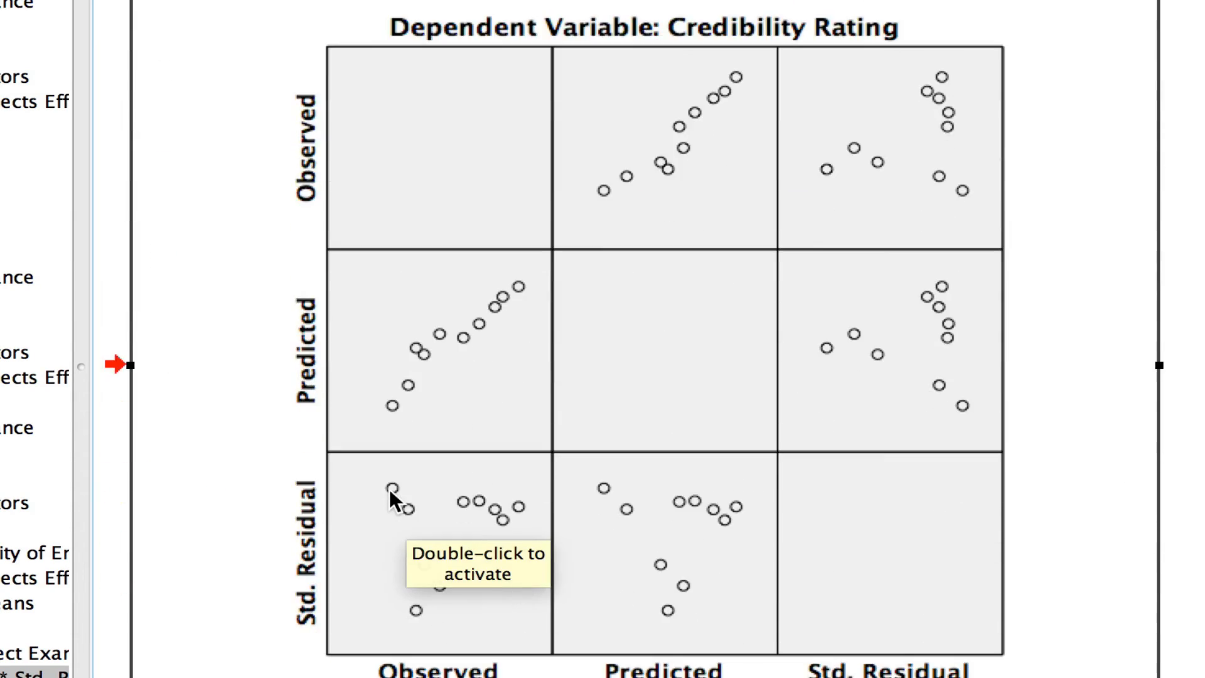
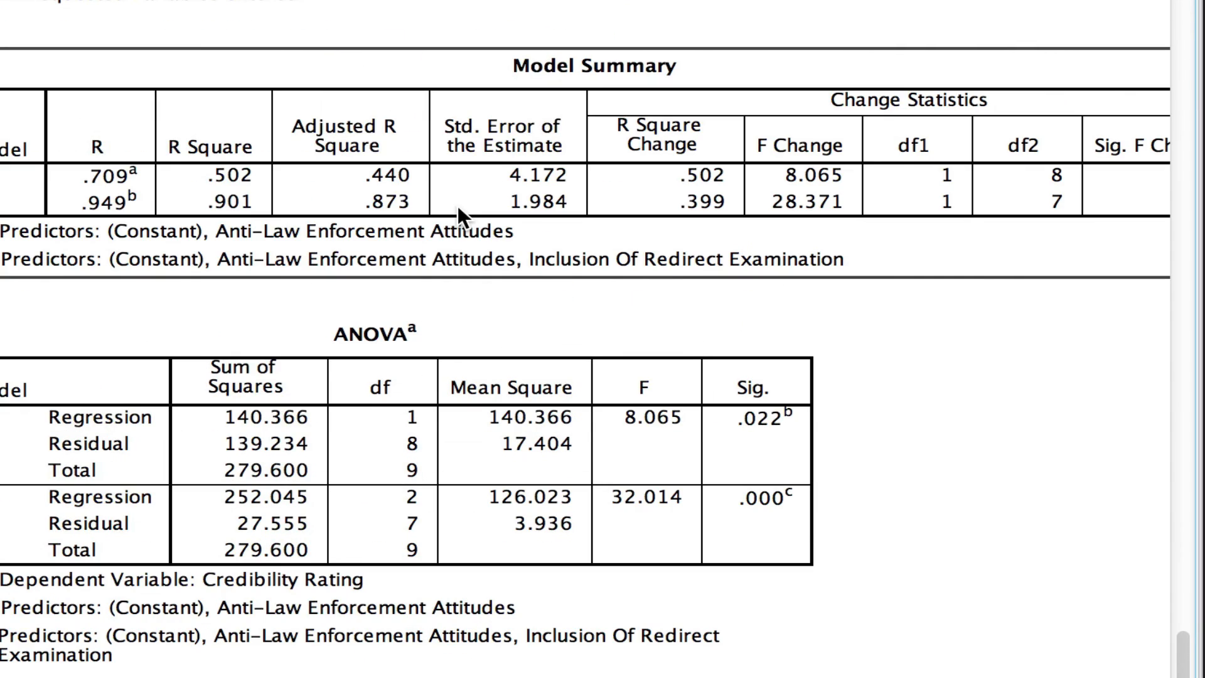
Review the Group by AntiLaw interaction test, the scatterplot's group regression lines, Levene's test and the ANCOVA effects table.
scroll(459, 206, "up", 15)
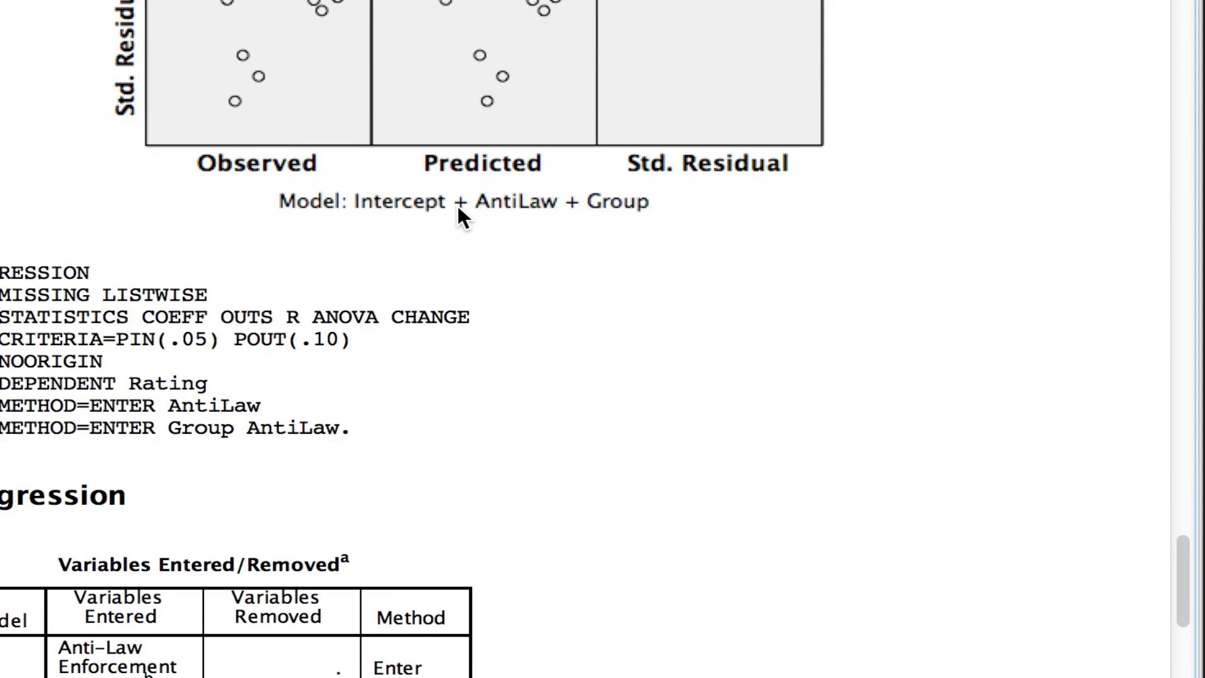
scroll(452, 217, "up", 10)
right_click(452, 219)
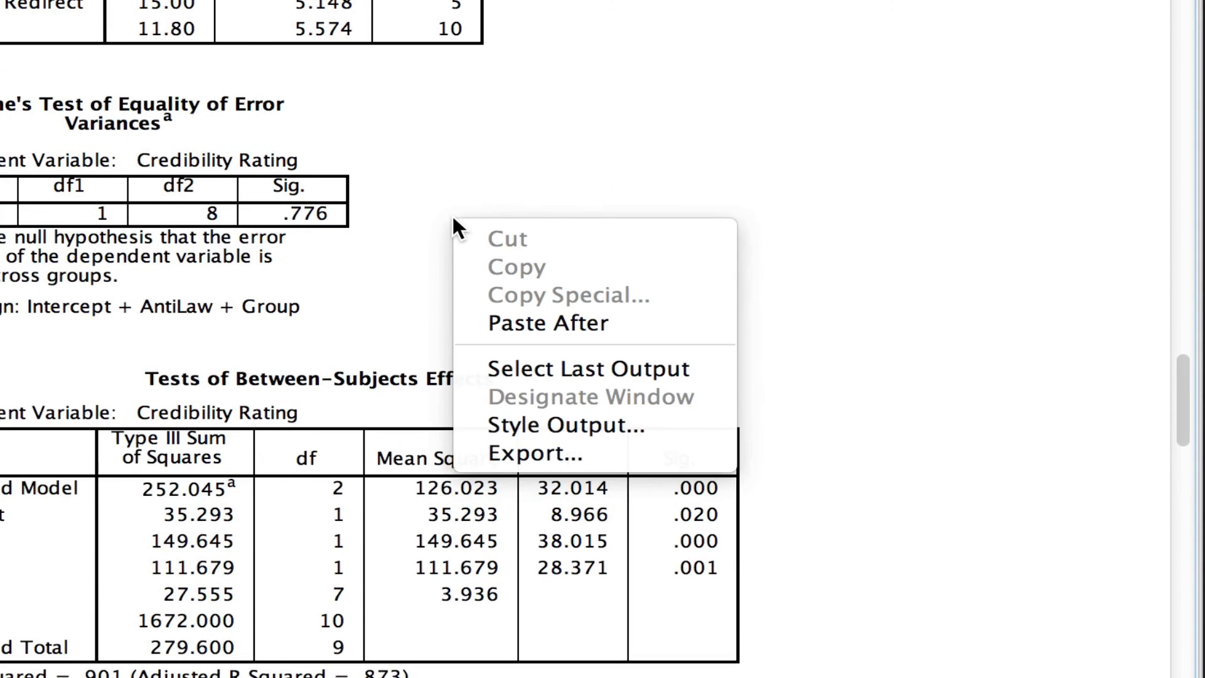
left_click(450, 209)
scroll(449, 216, "up", 10)
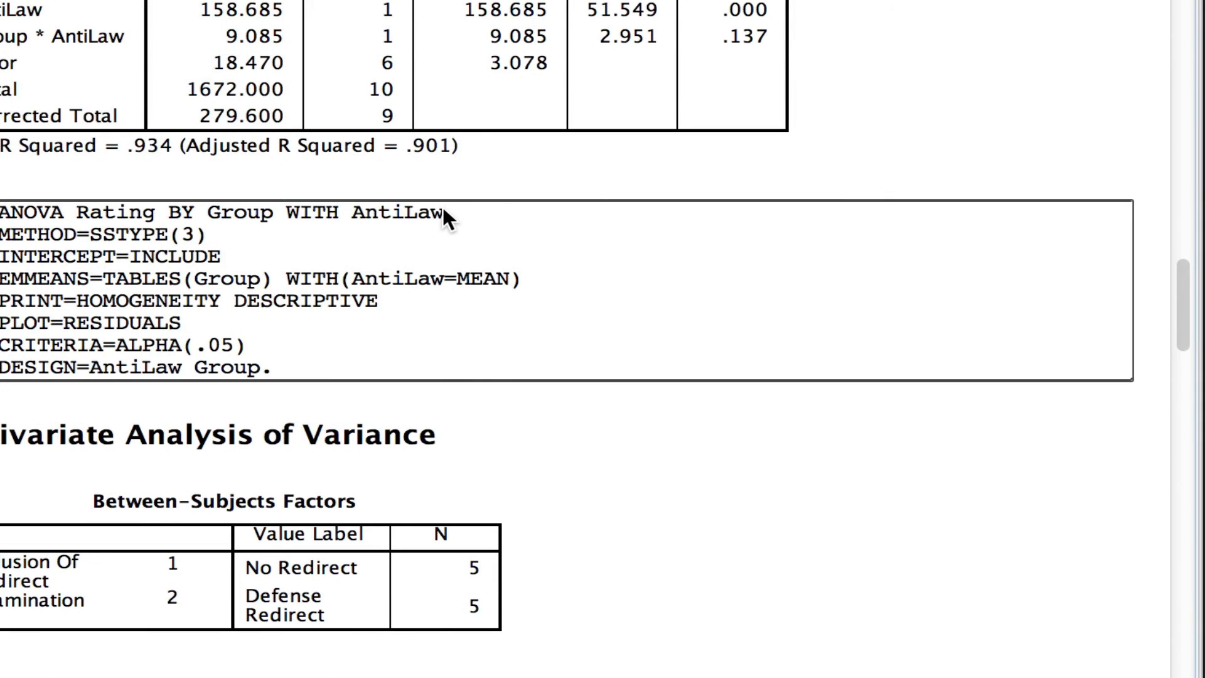
scroll(443, 214, "down", 5)
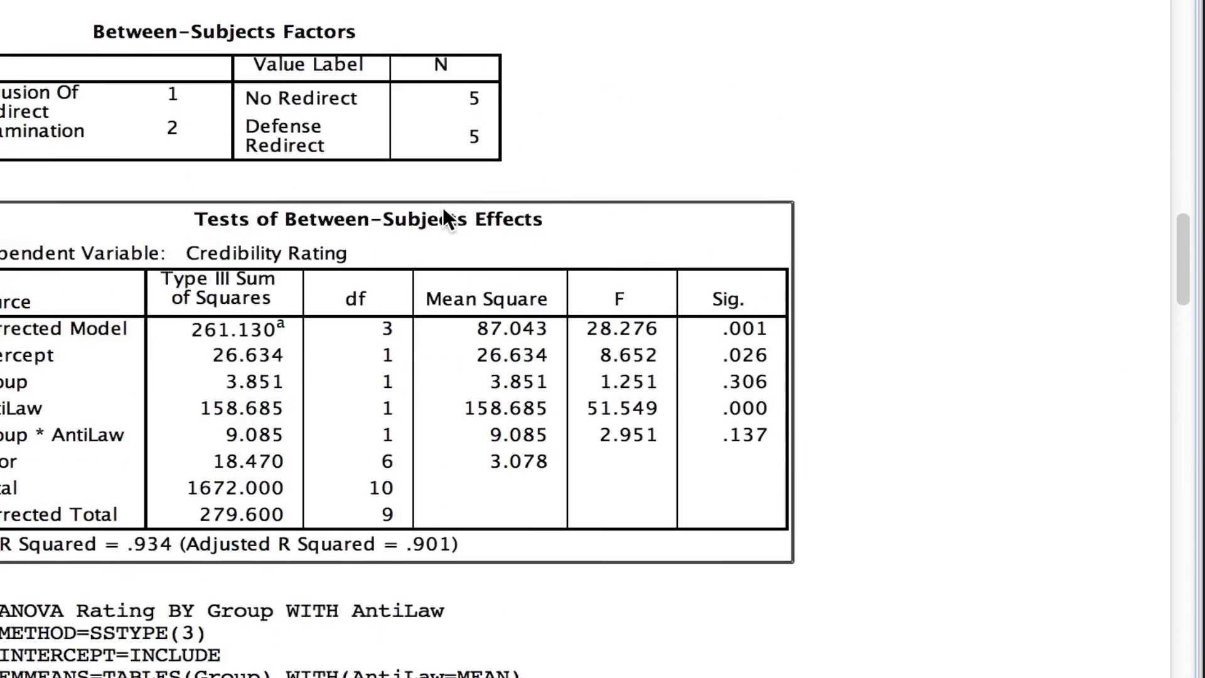
scroll(444, 211, "up", 2)
scroll(443, 211, "down", 2)
scroll(444, 211, "up", 12)
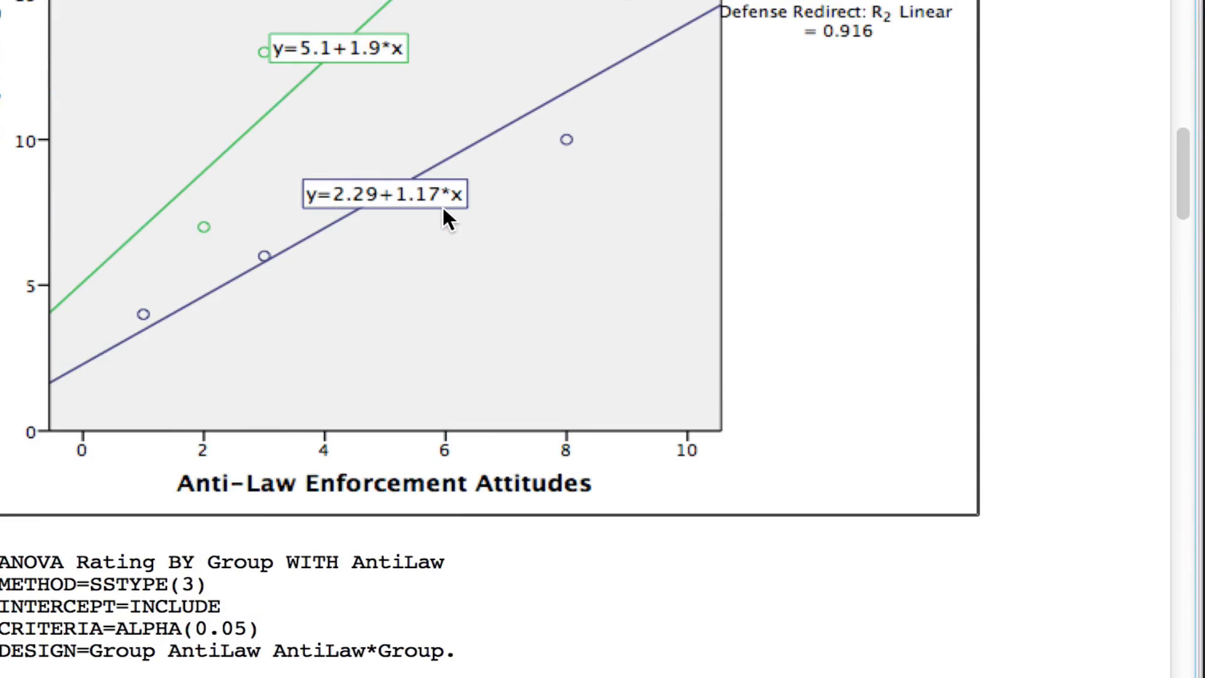
scroll(445, 214, "down", 10)
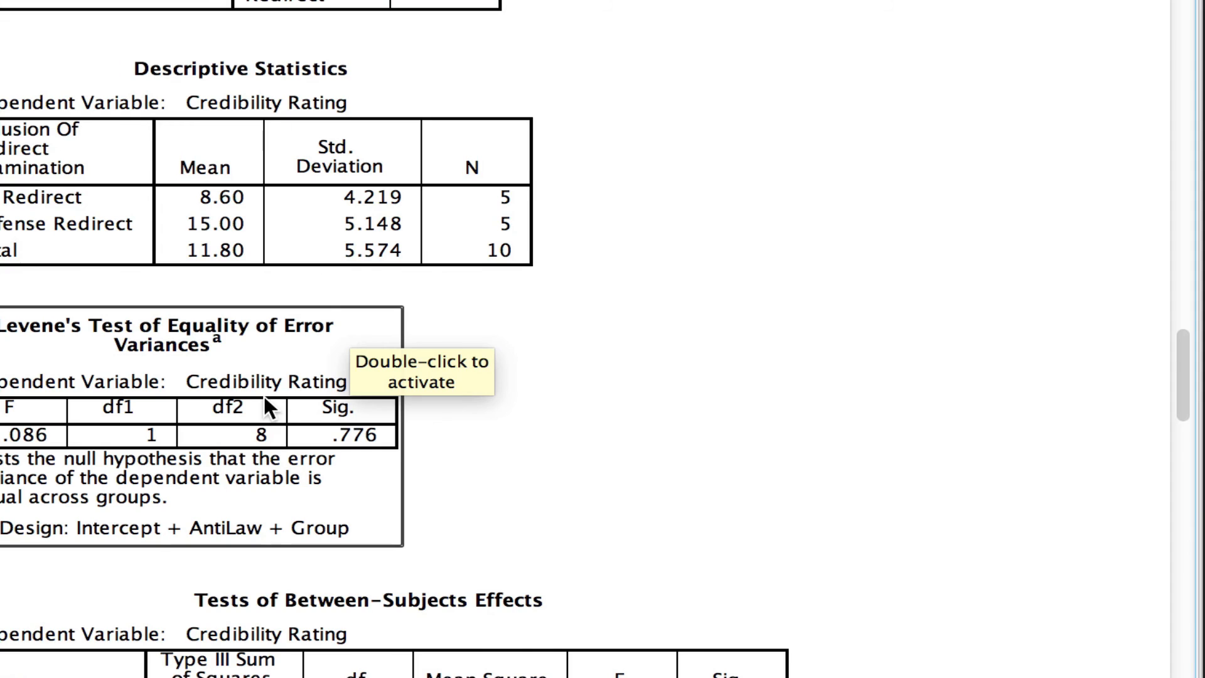
scroll(264, 396, "down", 6)
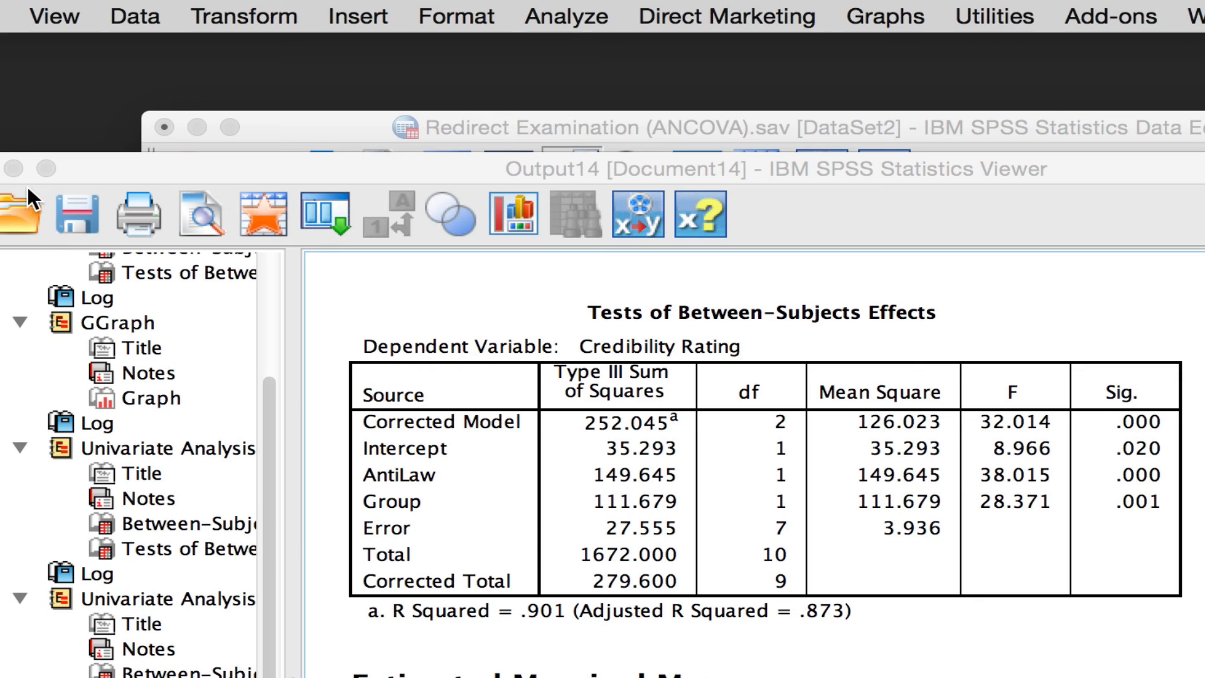
Return to the Redirect Examination (ANCOVA).sav data set and open the Descriptives analysis.
left_click(19, 178)
left_click(13, 170)
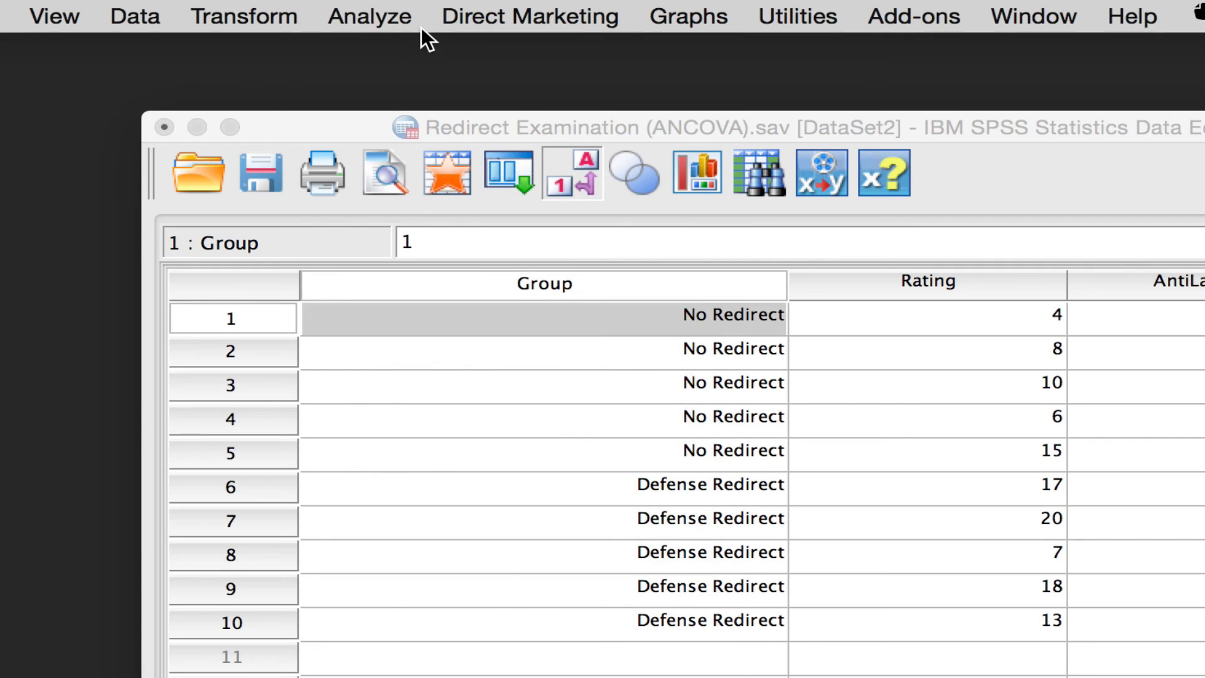
left_click(384, 15)
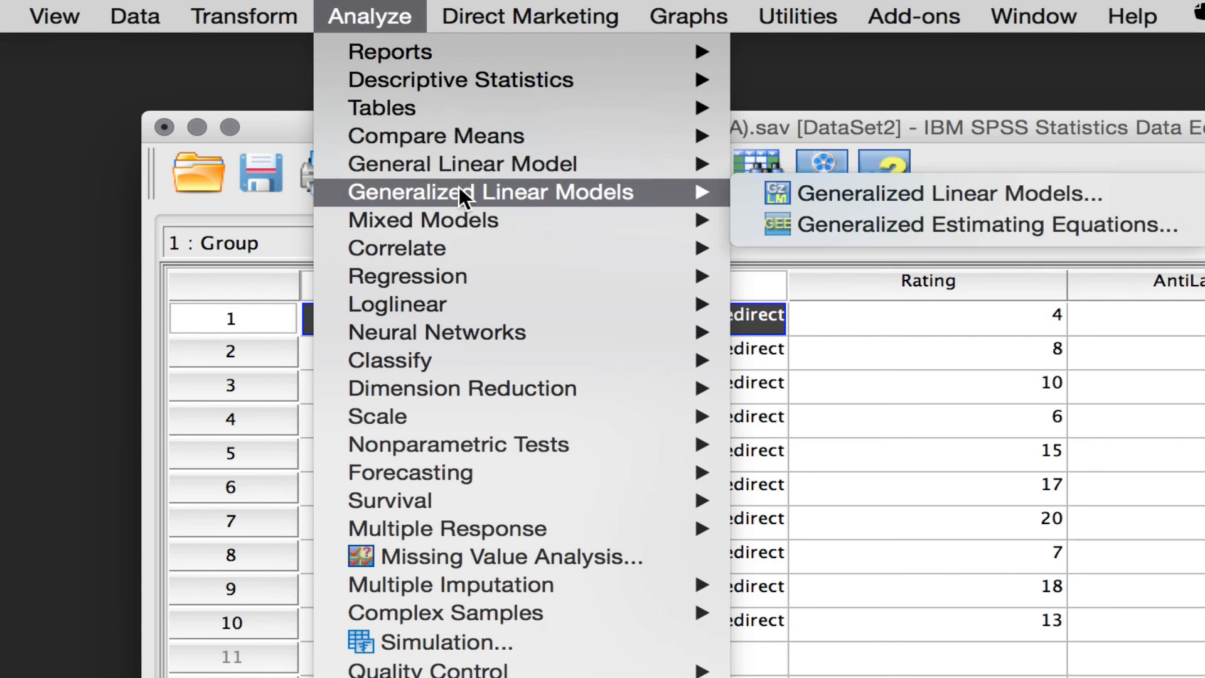
mouse_move(445, 167)
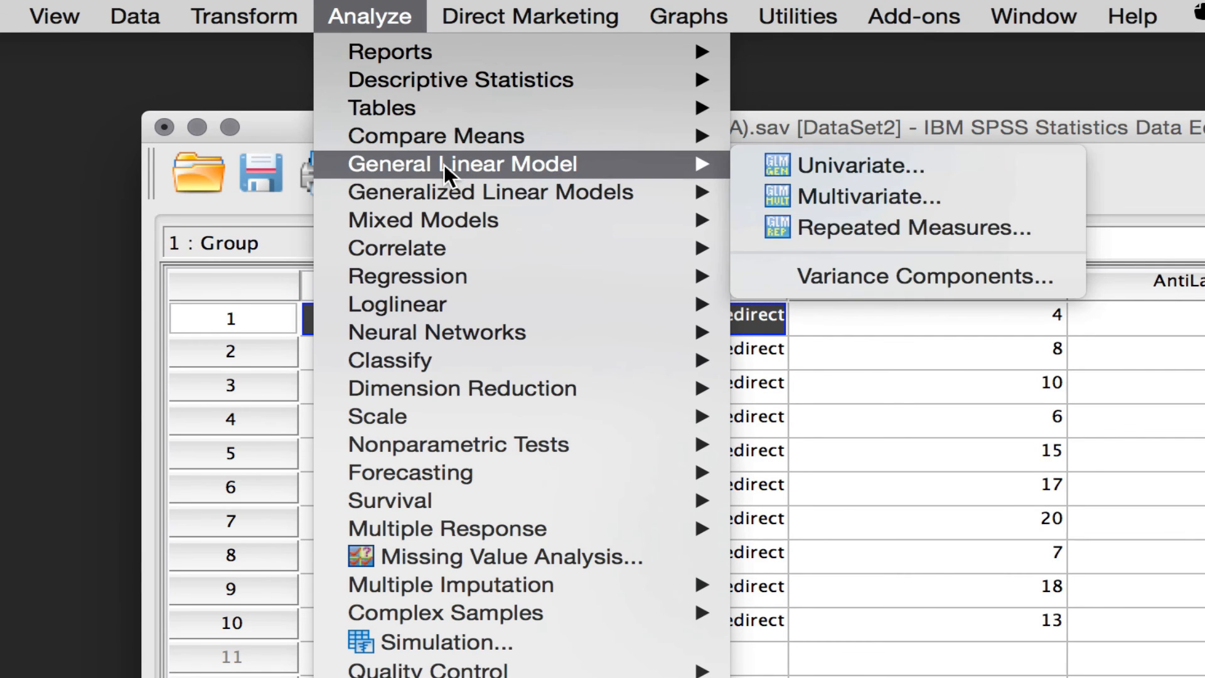
mouse_move(477, 91)
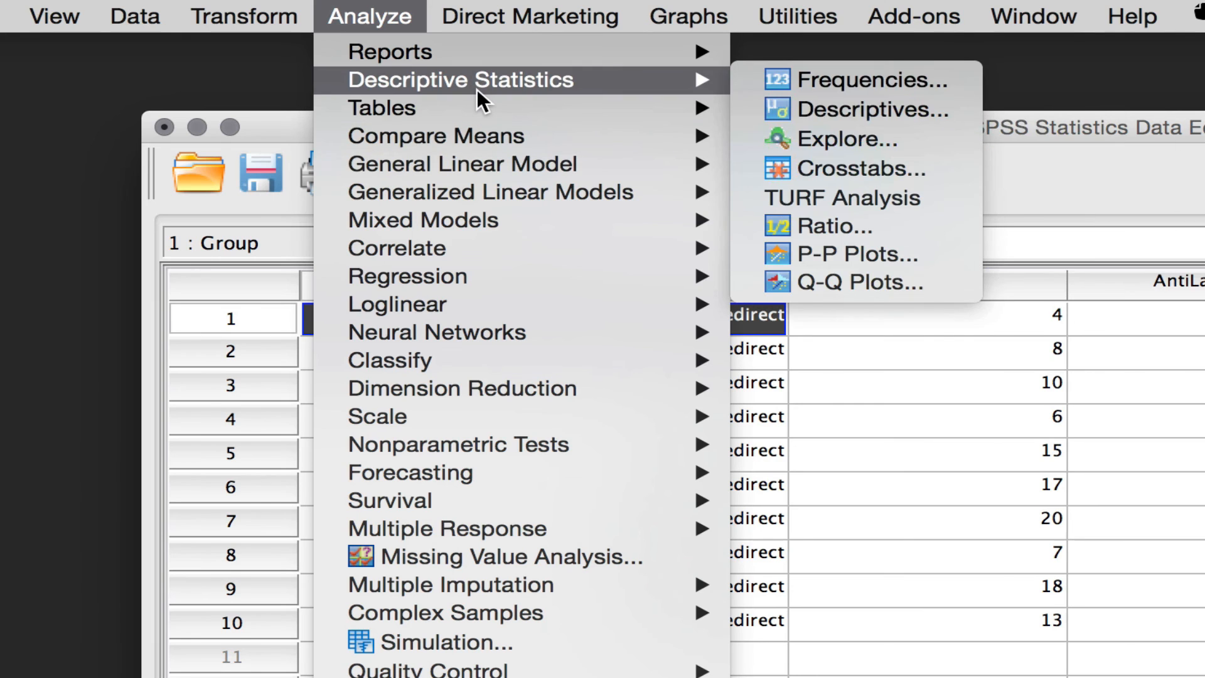
left_click(807, 109)
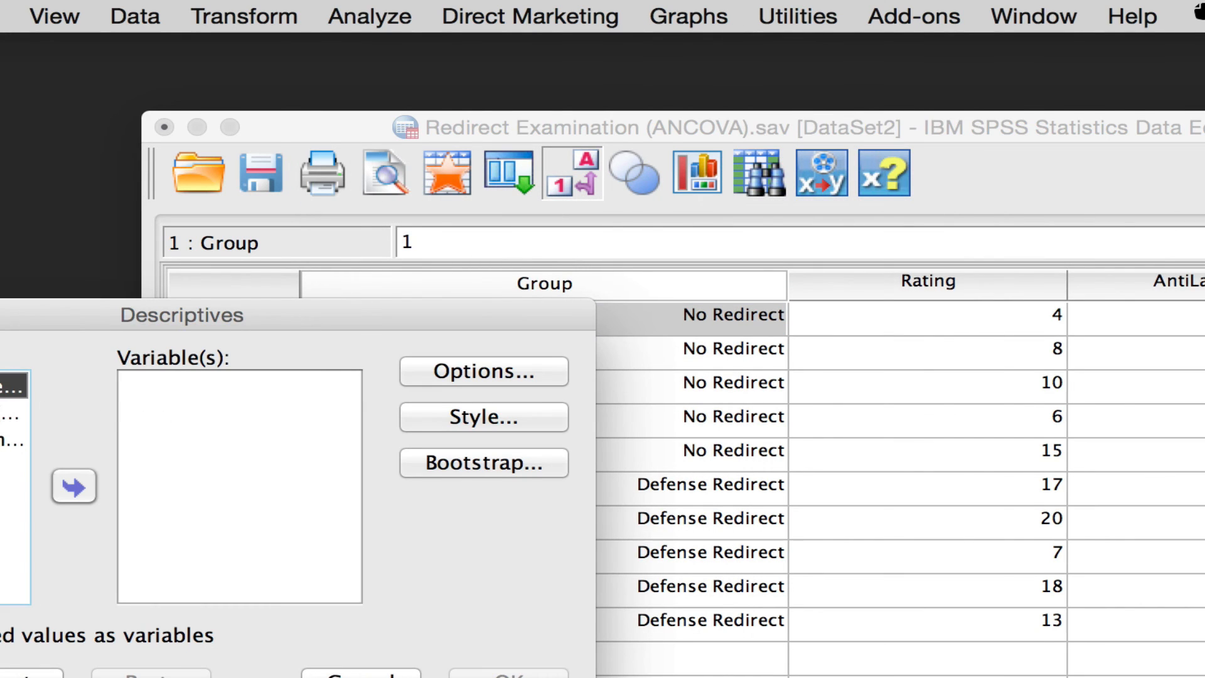
left_click(11, 414)
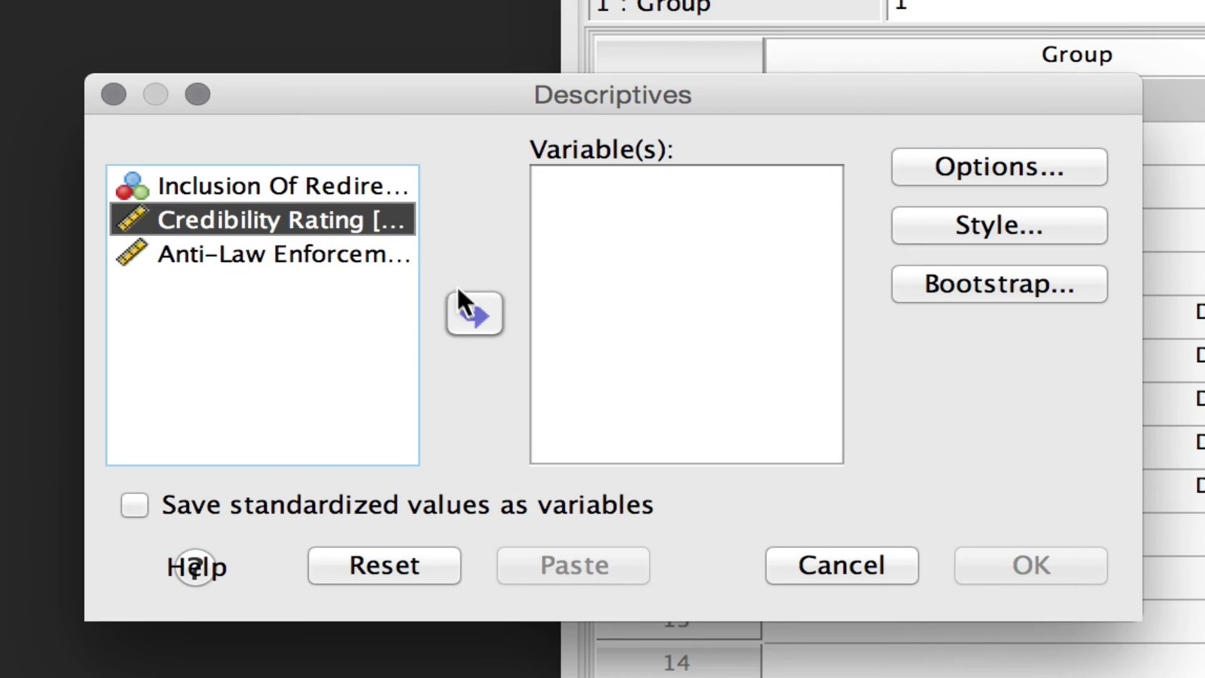
left_click(67, 493)
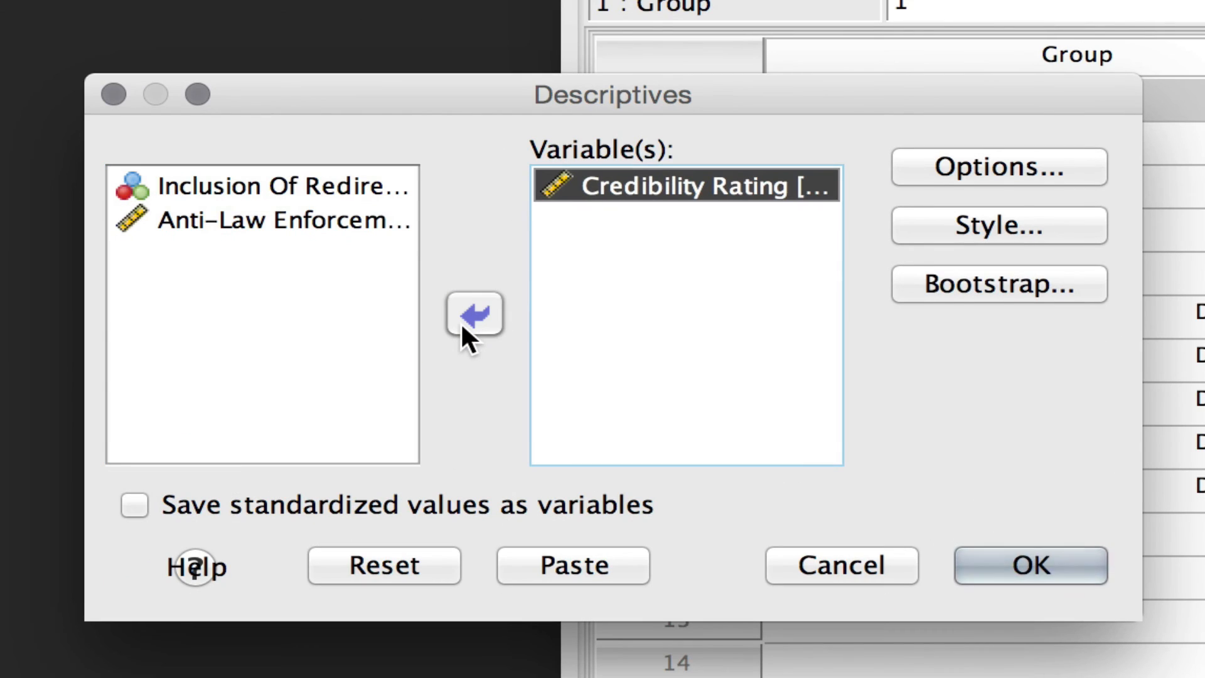
left_click(462, 327)
Run Descriptives on Anti-Law Enforcement Attitudes with only the mean, excluding the standard deviation, minimum and maximum.
left_click(196, 257)
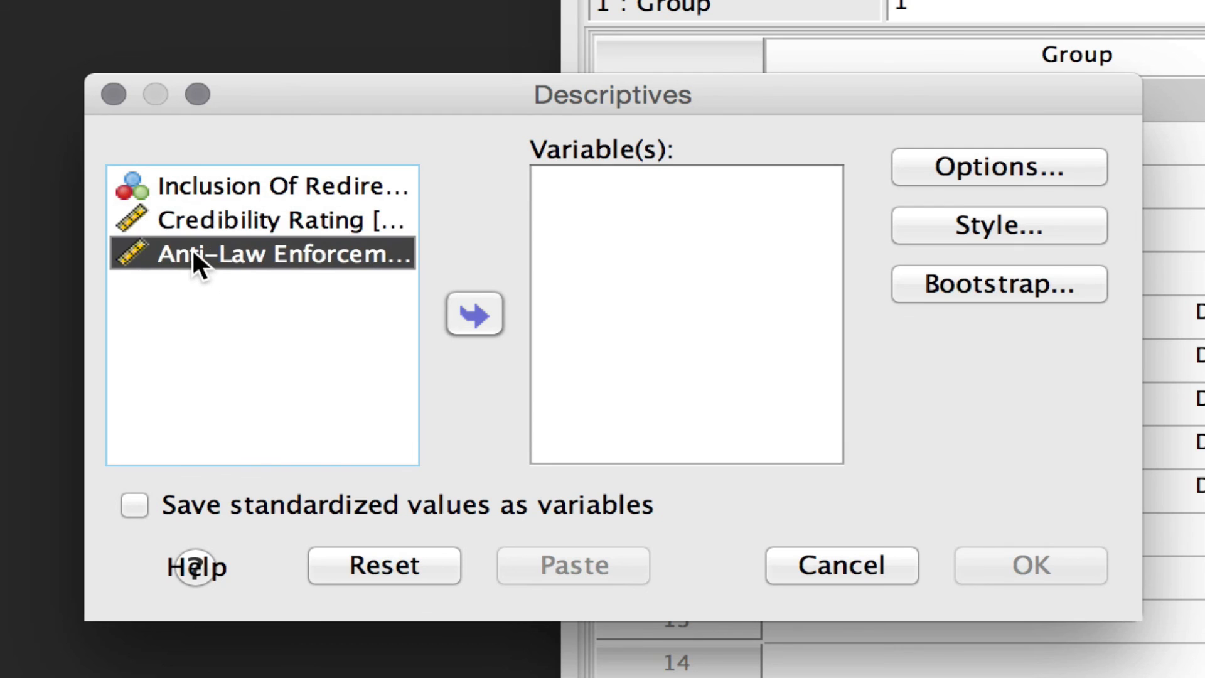
left_click(473, 323)
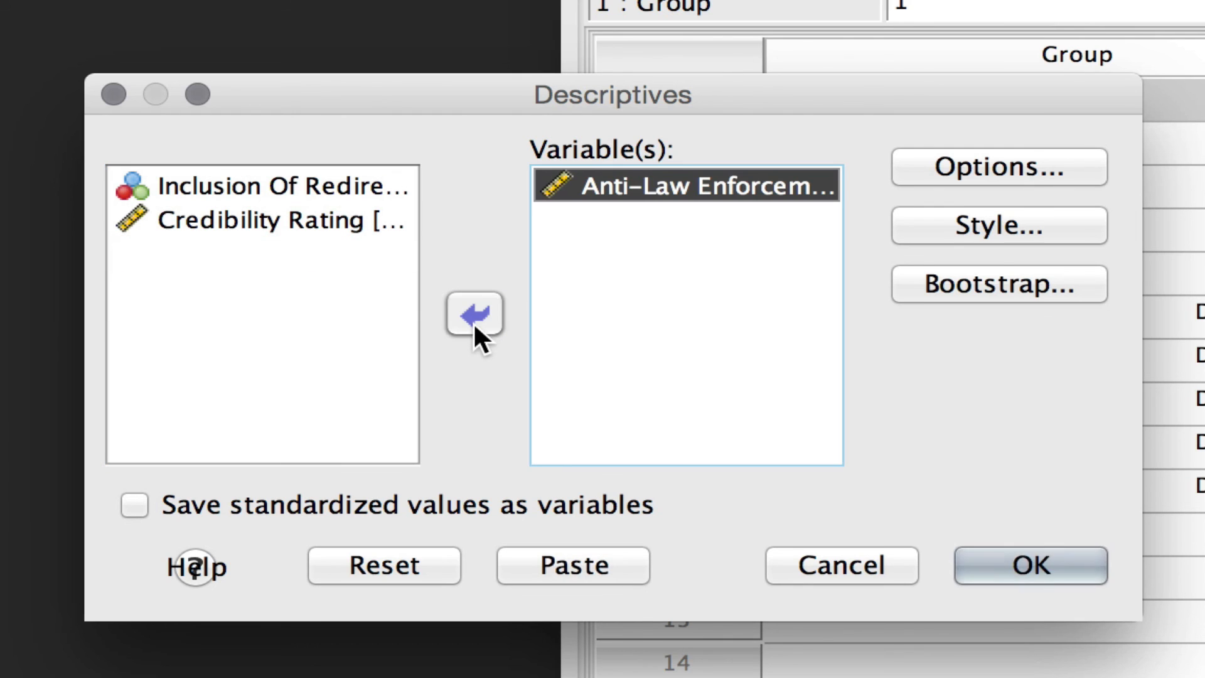
left_click(930, 175)
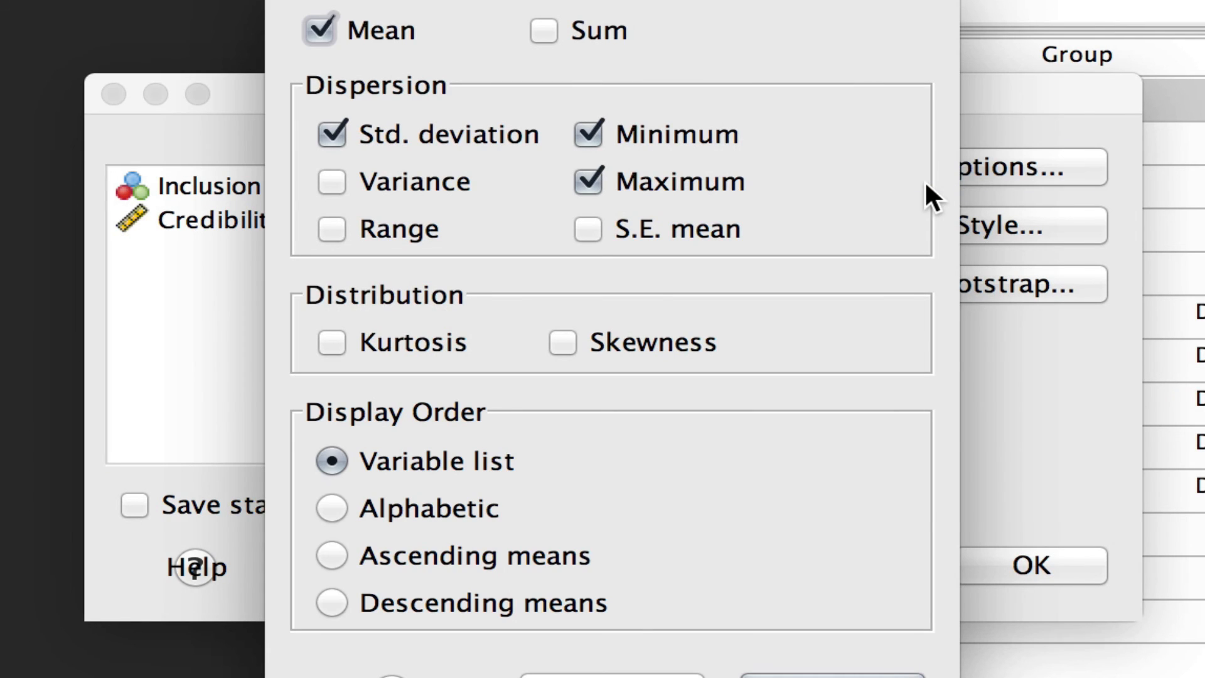
left_click(389, 147)
left_click(622, 144)
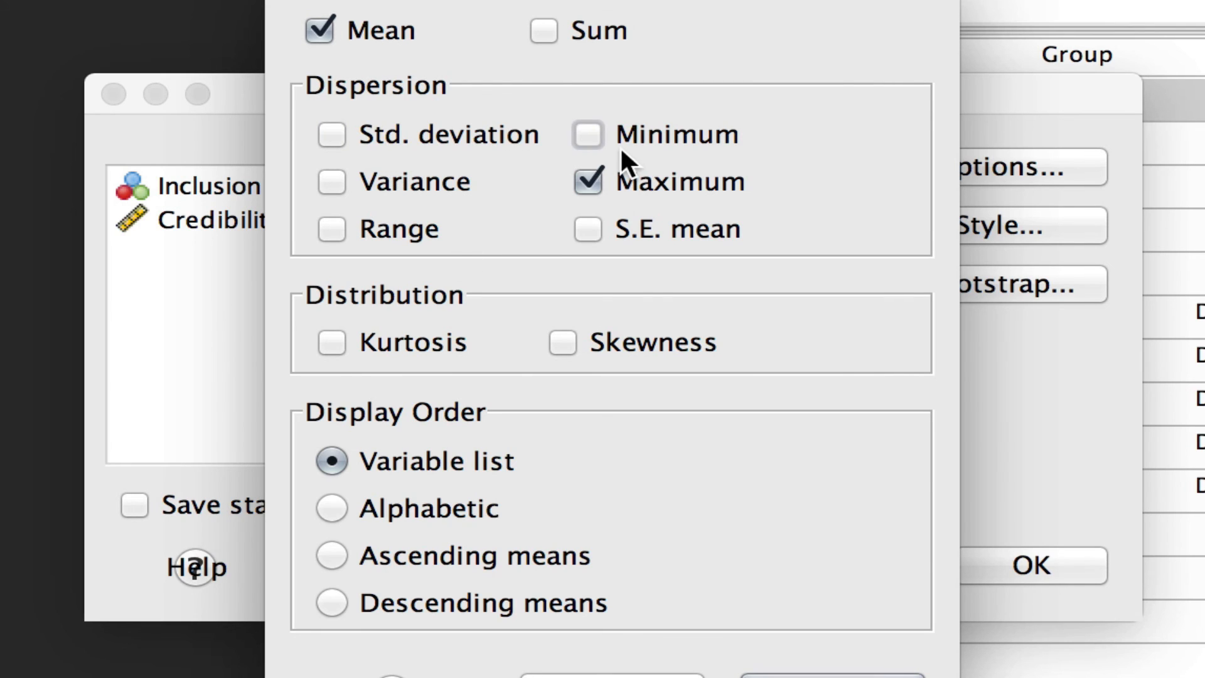
left_click(650, 171)
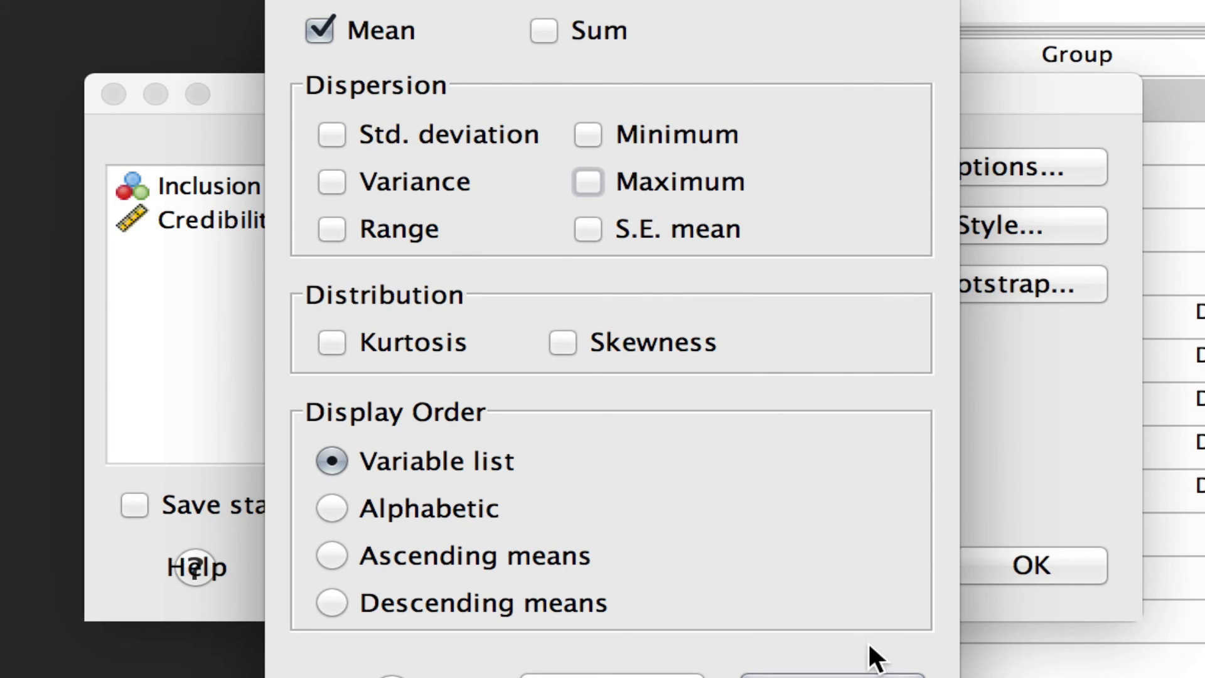
left_click(869, 675)
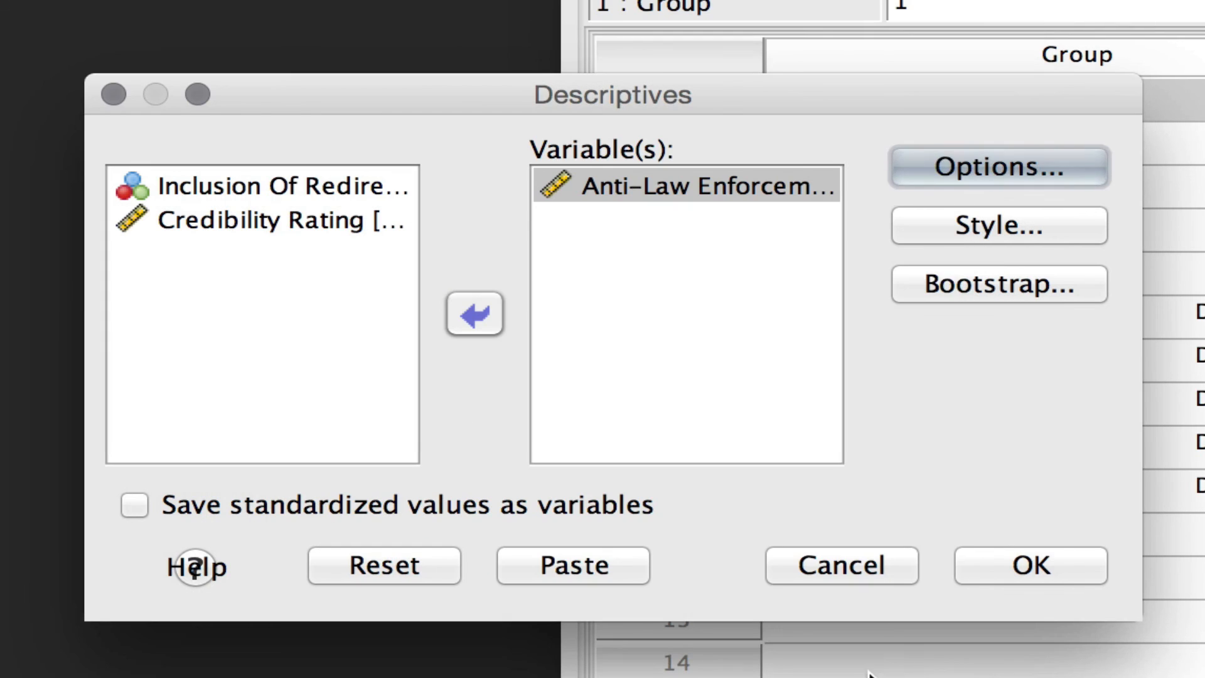
left_click(1023, 569)
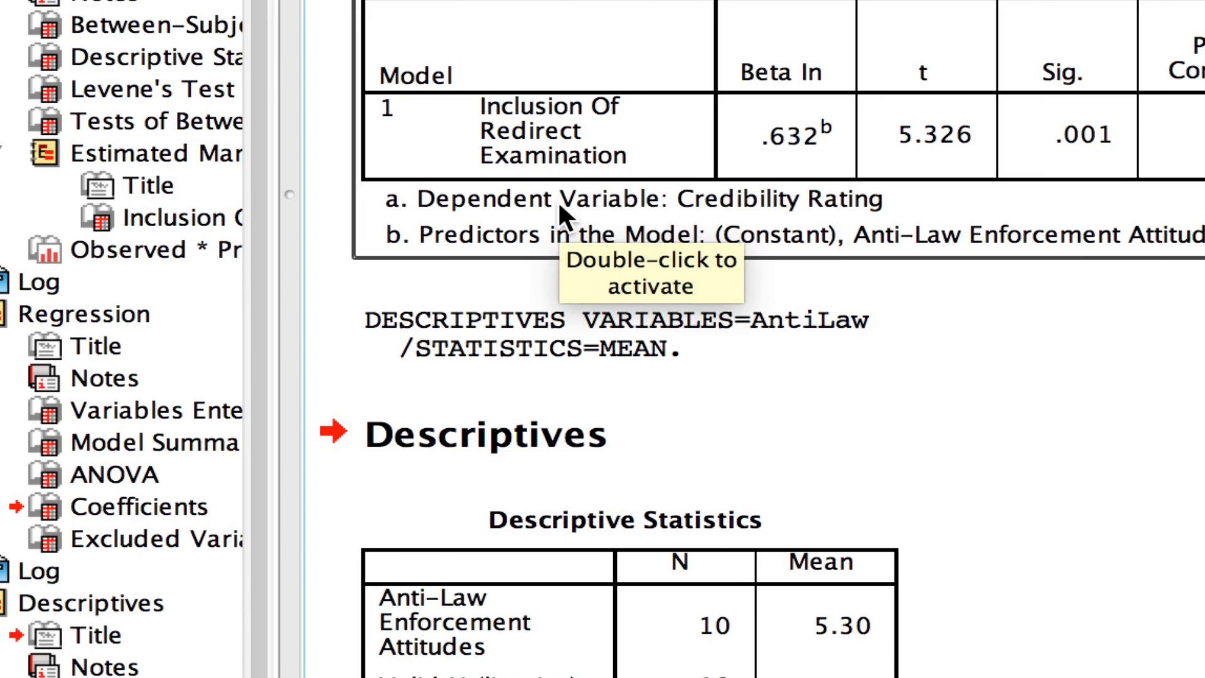
Review the regression Coefficients, the residual plots, the estimated marginal means with their covariate footnote, and the Tests of Between-Subjects Effects.
scroll(558, 245, "up", 10)
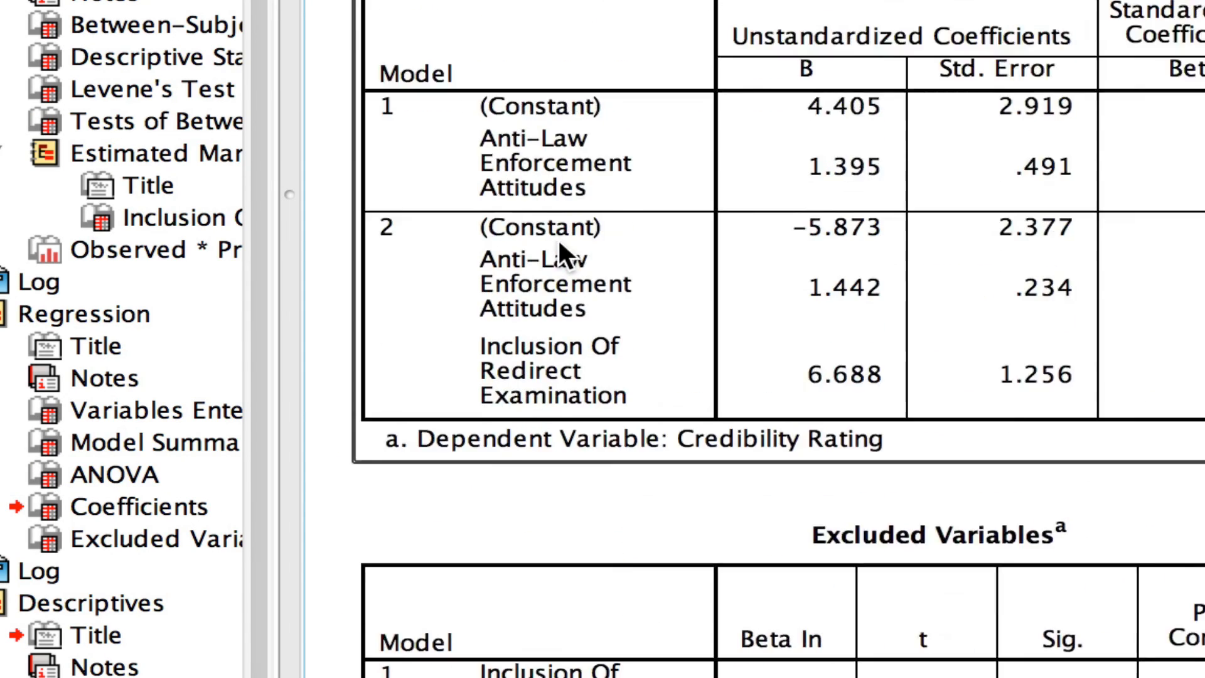
scroll(562, 252, "up", 10)
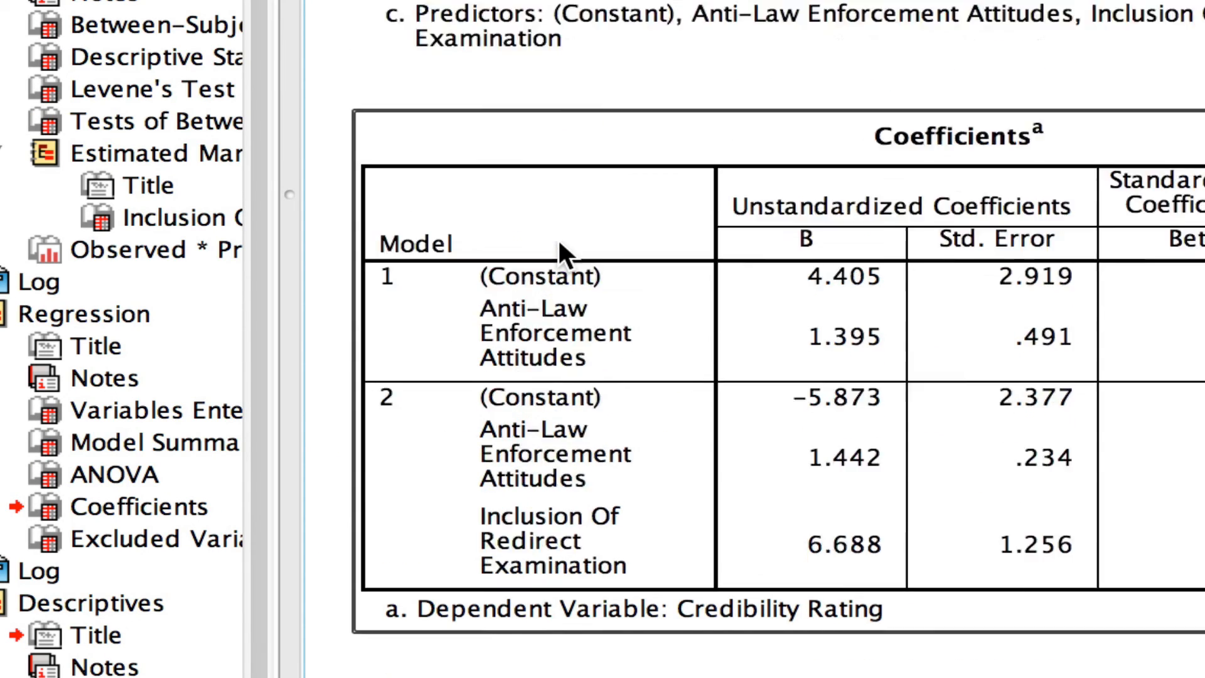
scroll(556, 246, "up", 10)
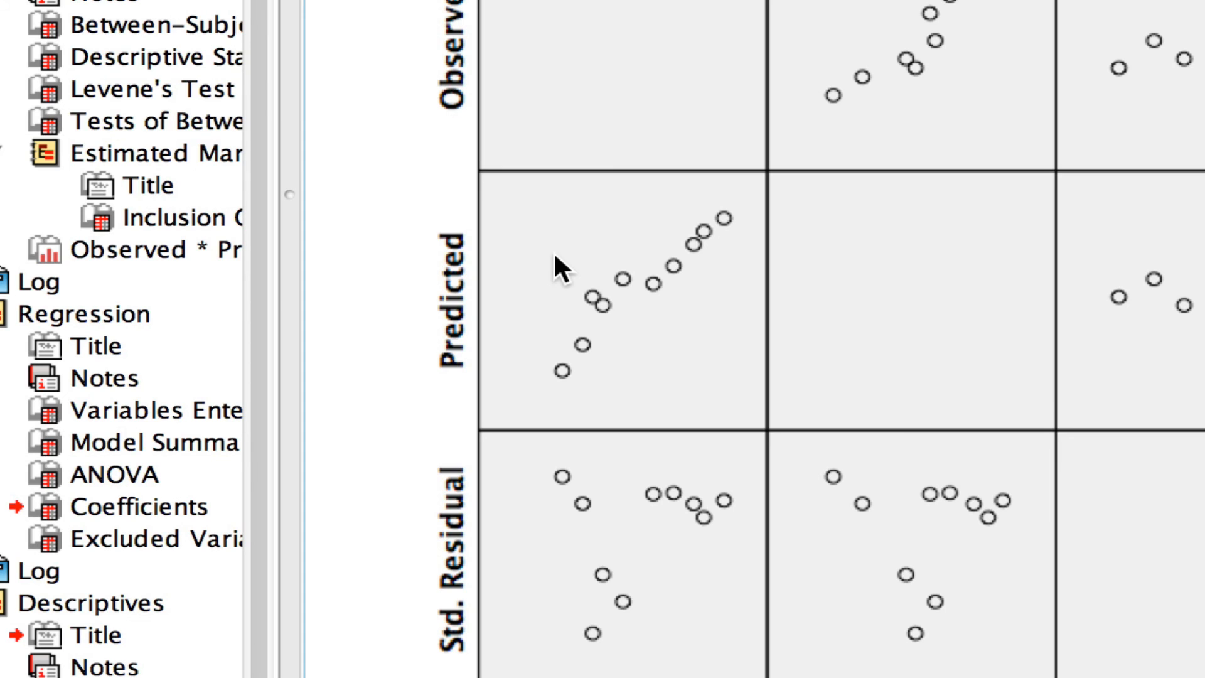
scroll(554, 251, "up", 10)
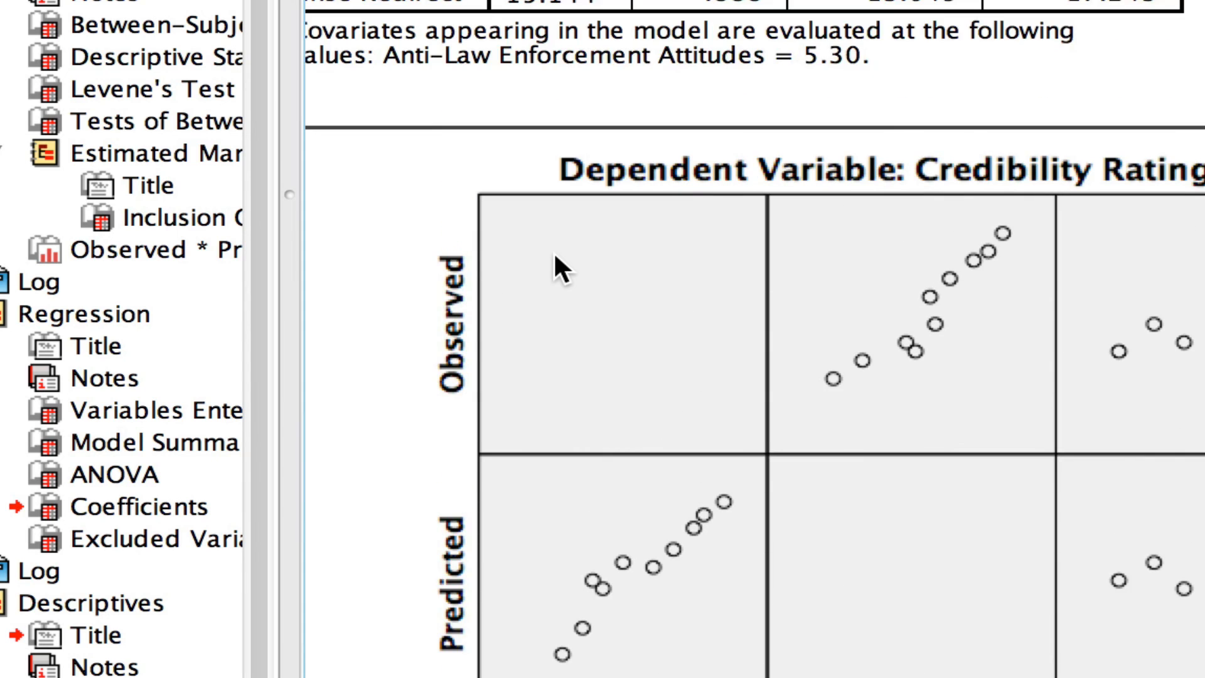
scroll(553, 252, "left", 2)
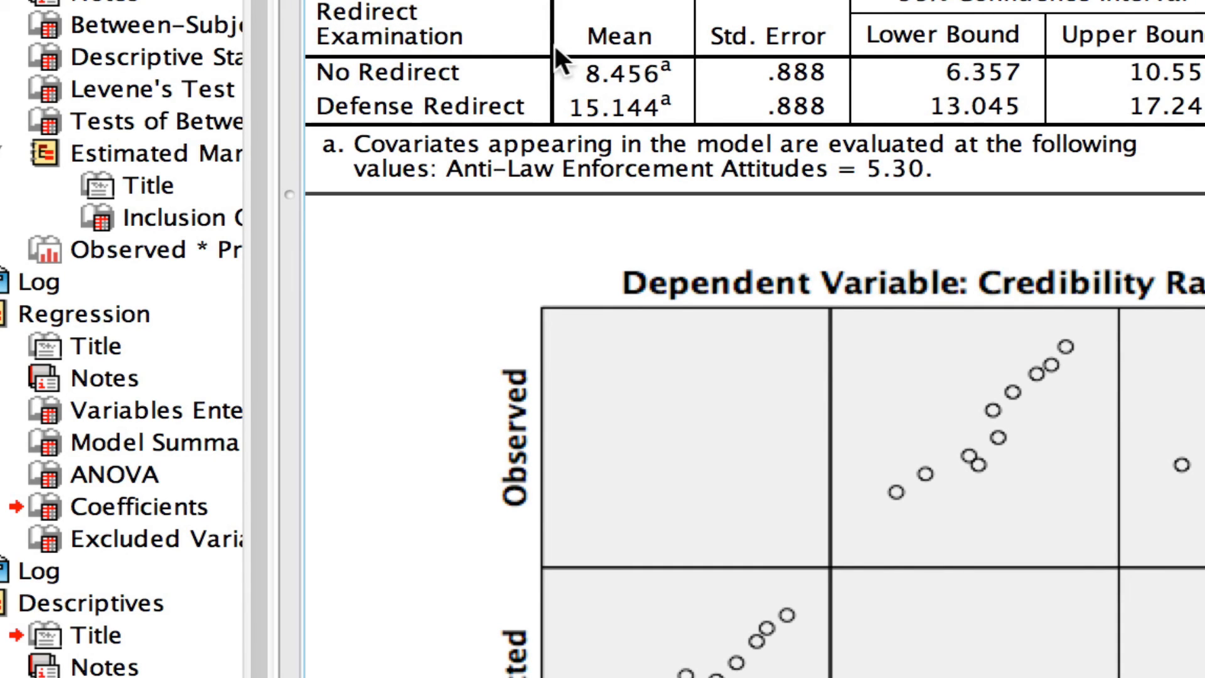
scroll(581, 87, "up", 10)
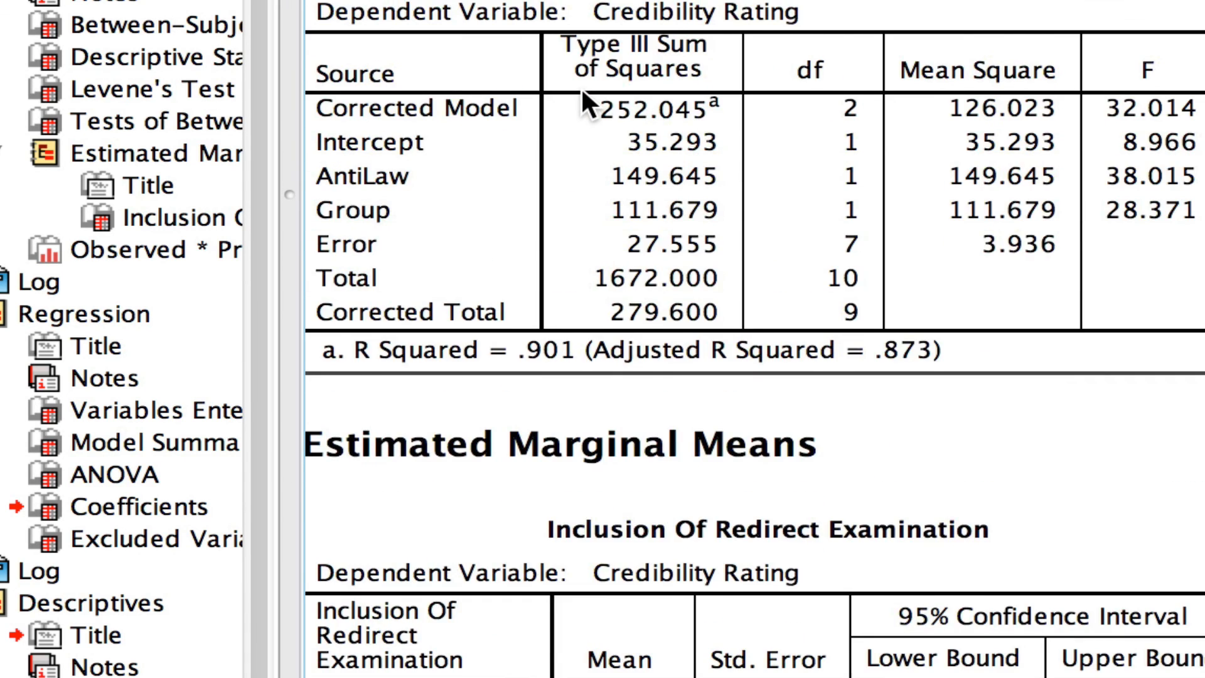
scroll(583, 96, "down", 2)
scroll(583, 96, "left", 2)
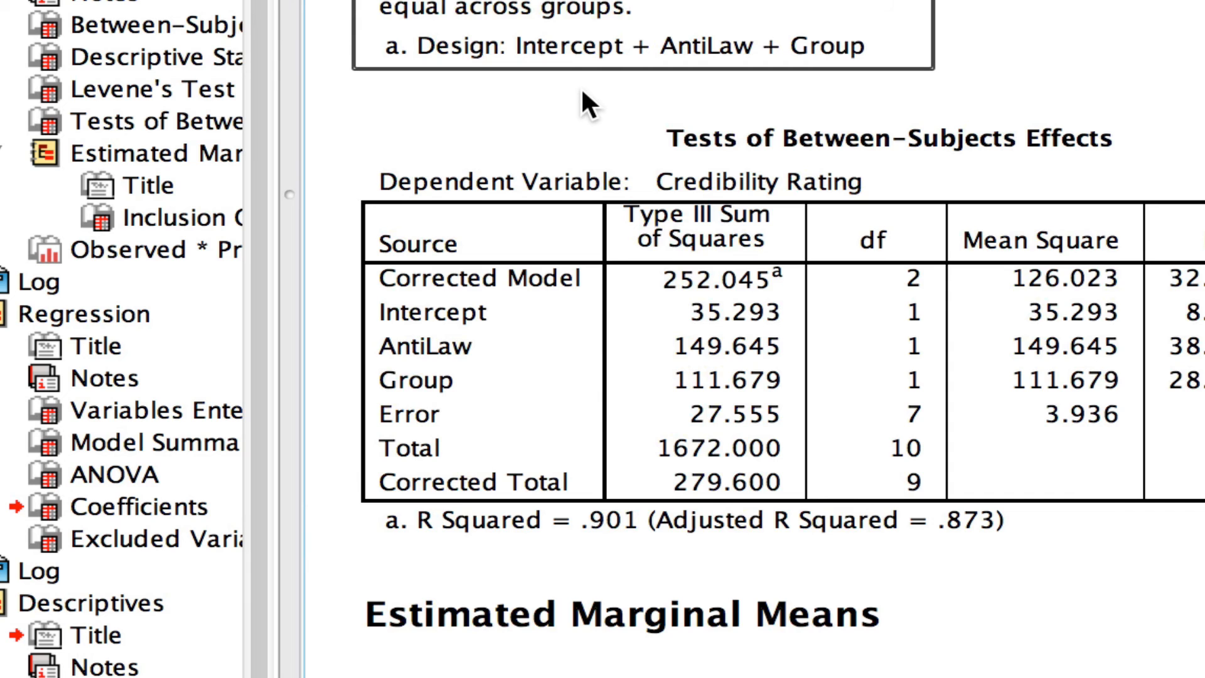
right_click(583, 92)
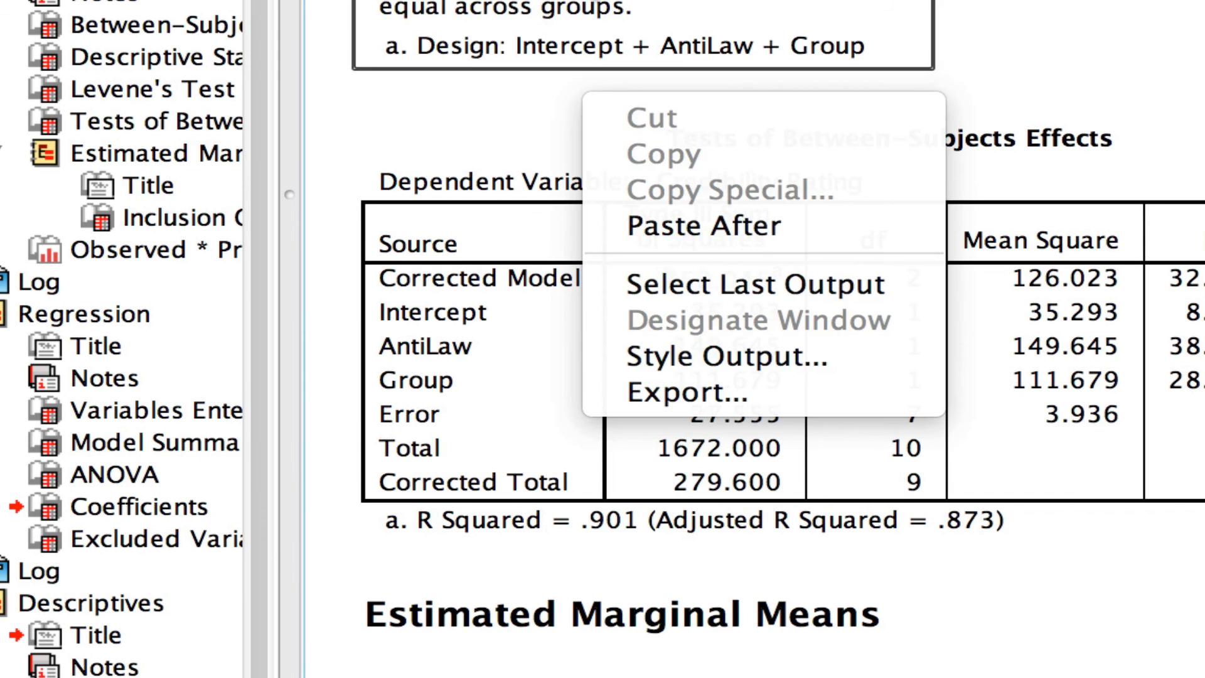
left_click(582, 92)
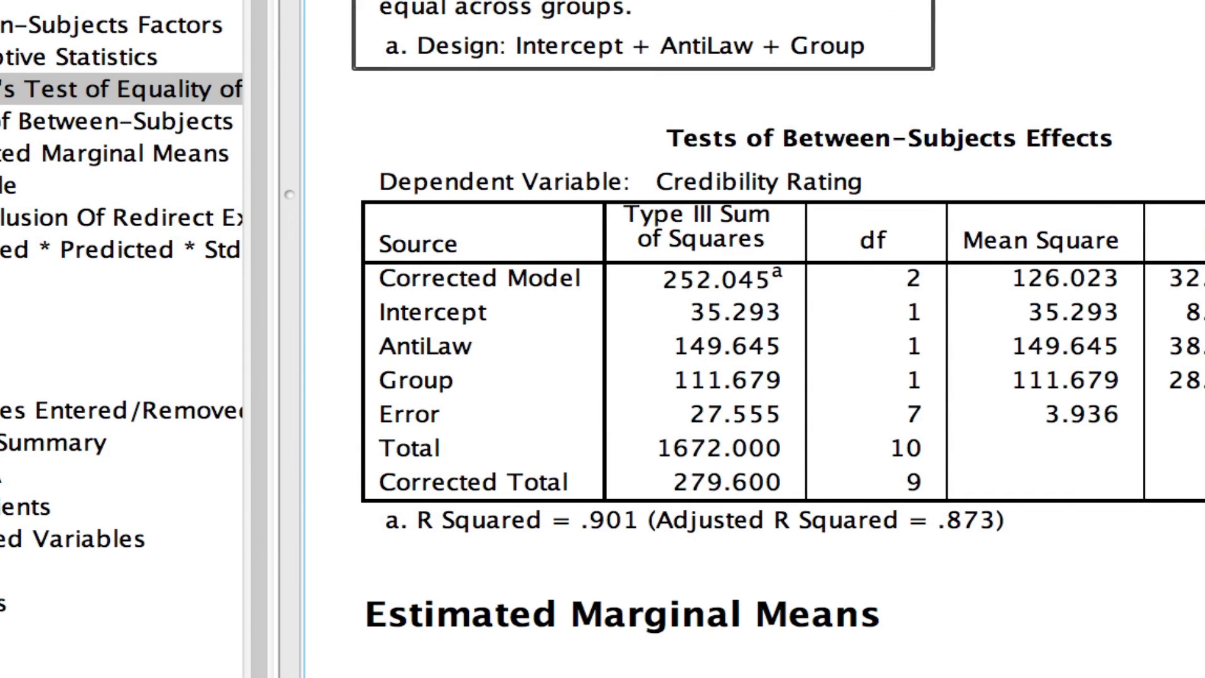
scroll(583, 92, "down", 15)
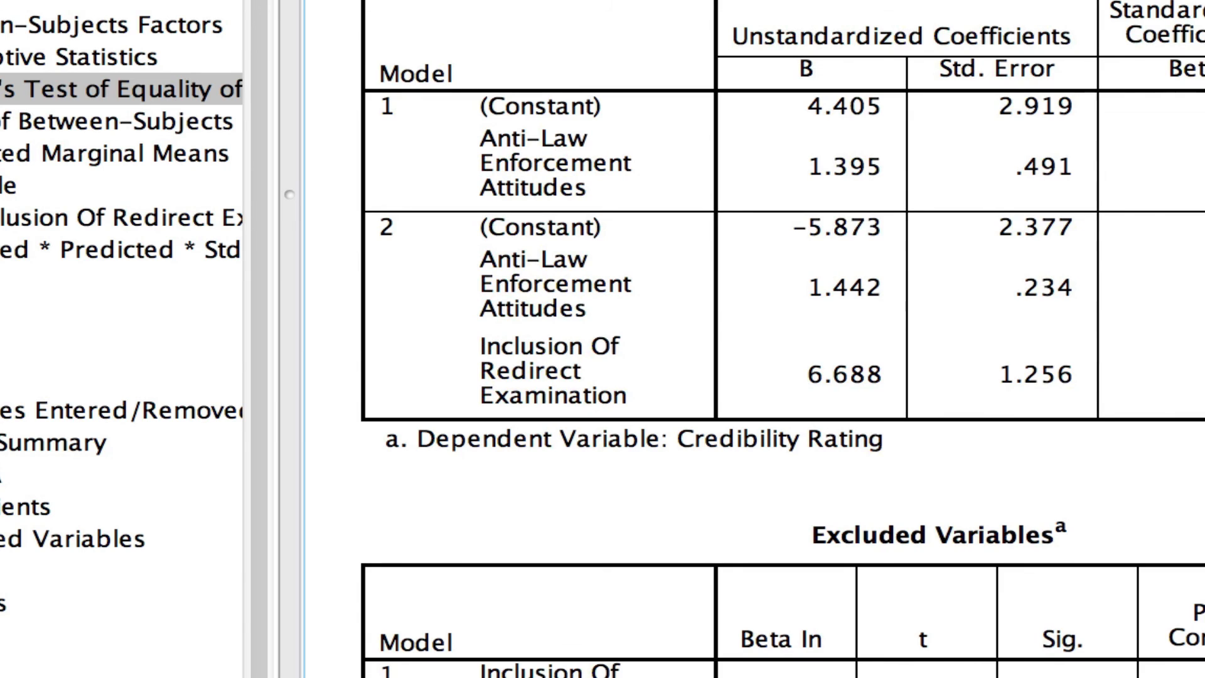
Start a calculation in Spotlight with the constant of regression model 2, -5.873.
left_click(817, 3)
key("super+space")
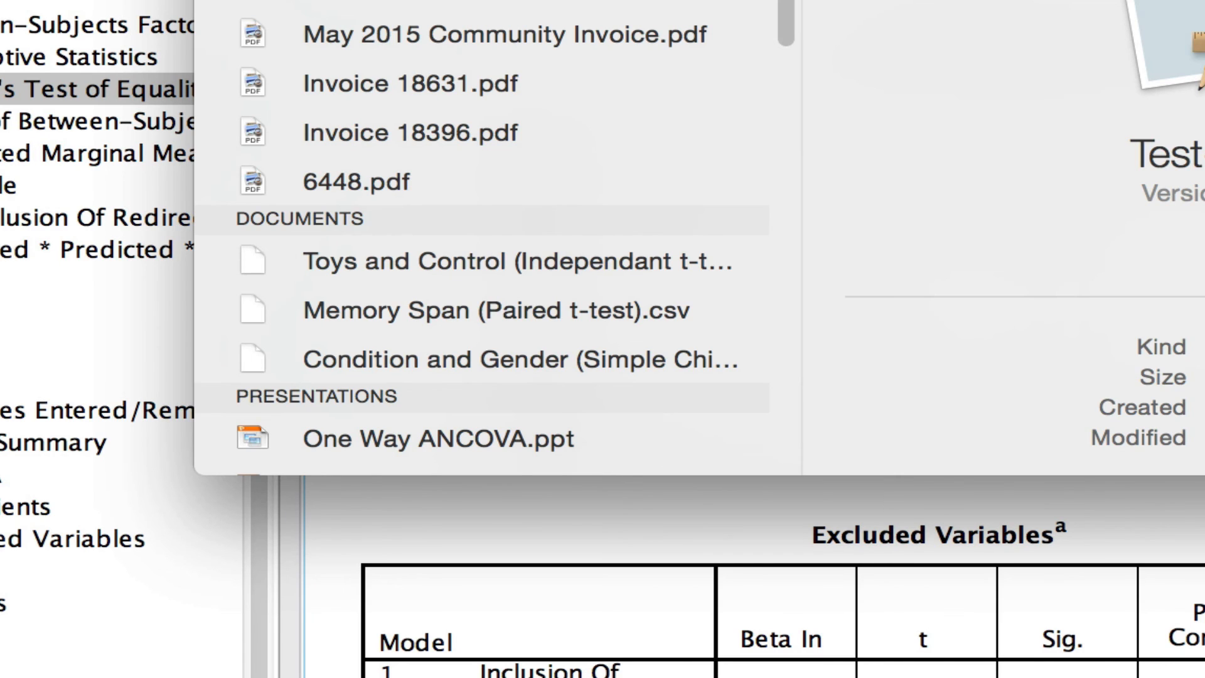
type("5.")
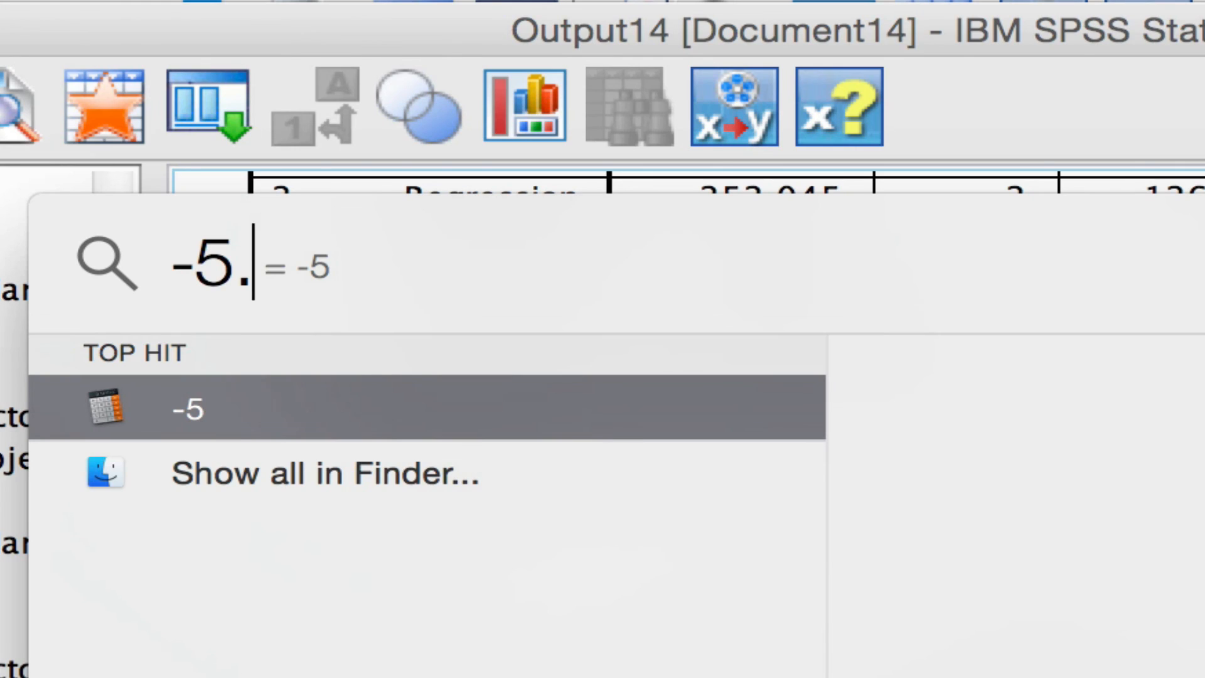
type("87")
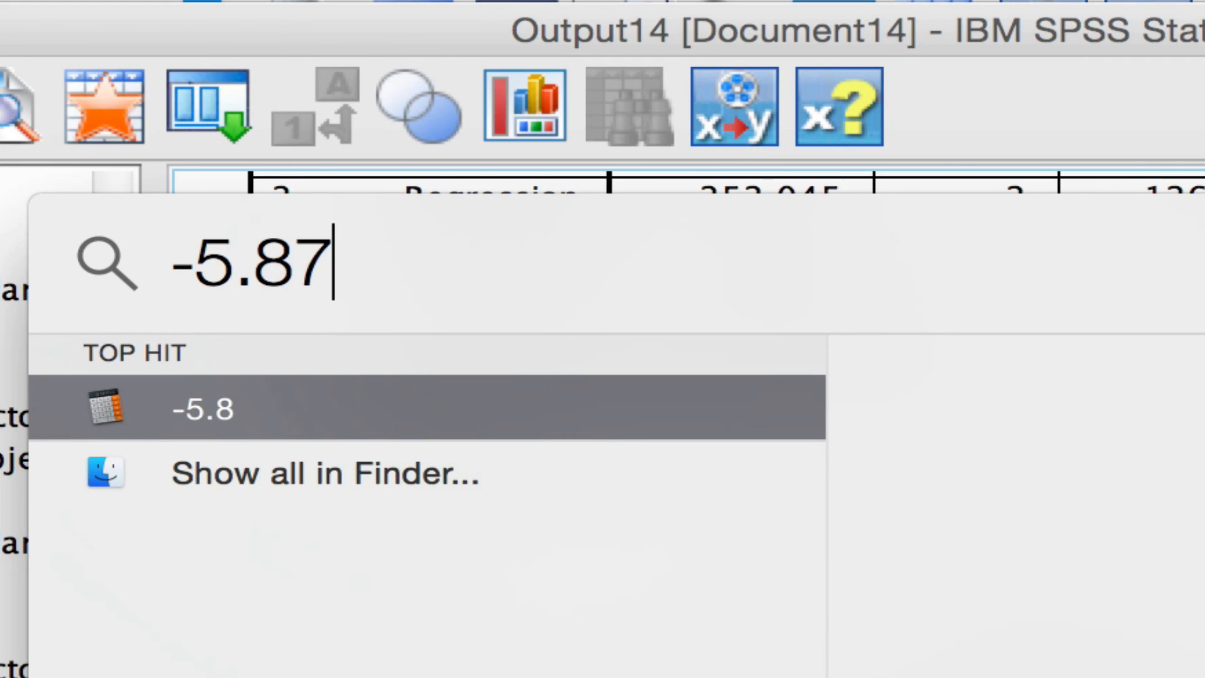
type("3")
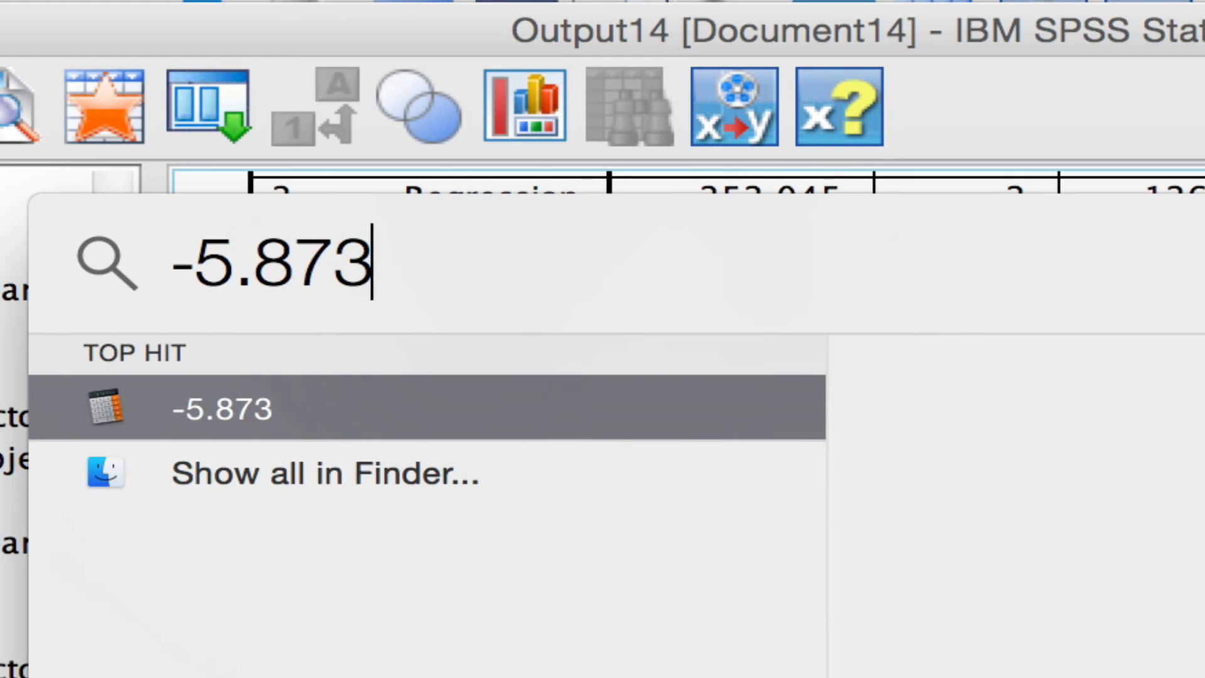
key("Escape")
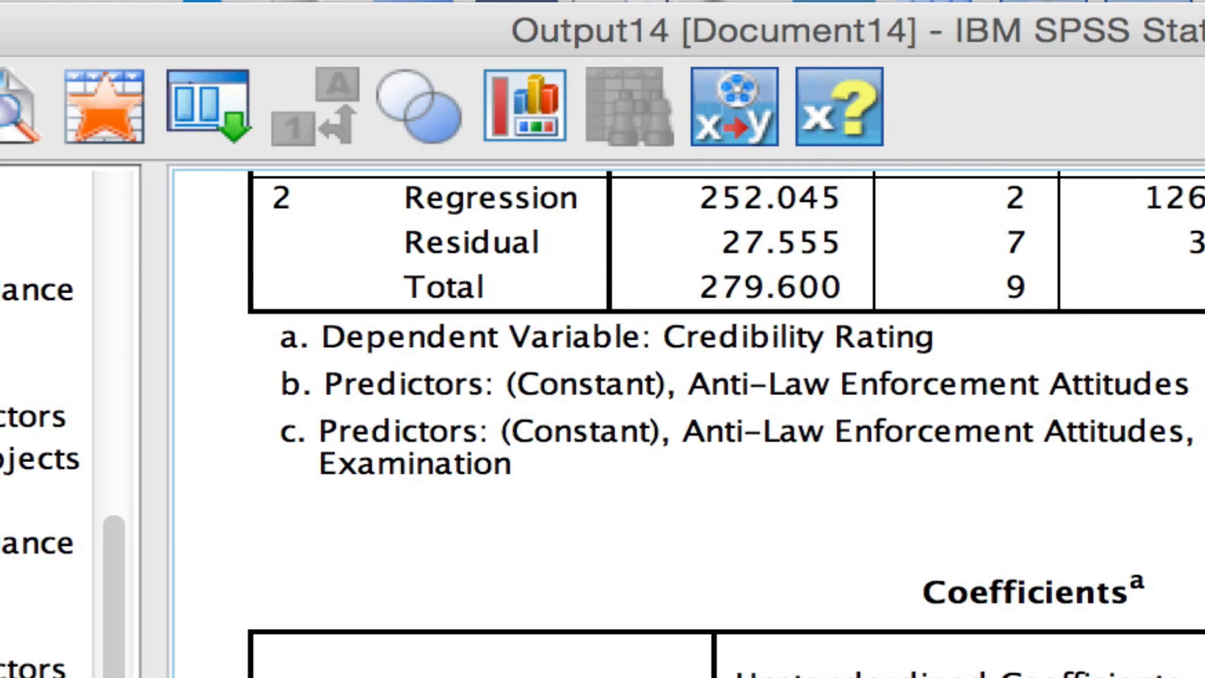
key("super+space")
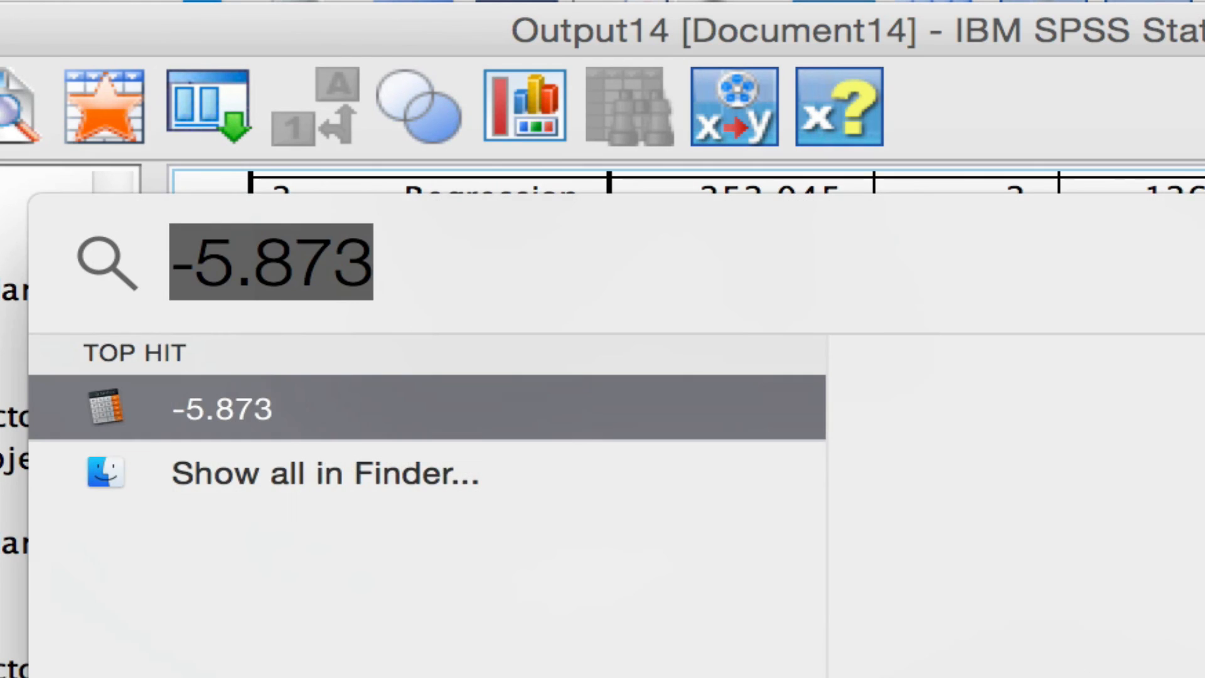
key("Right")
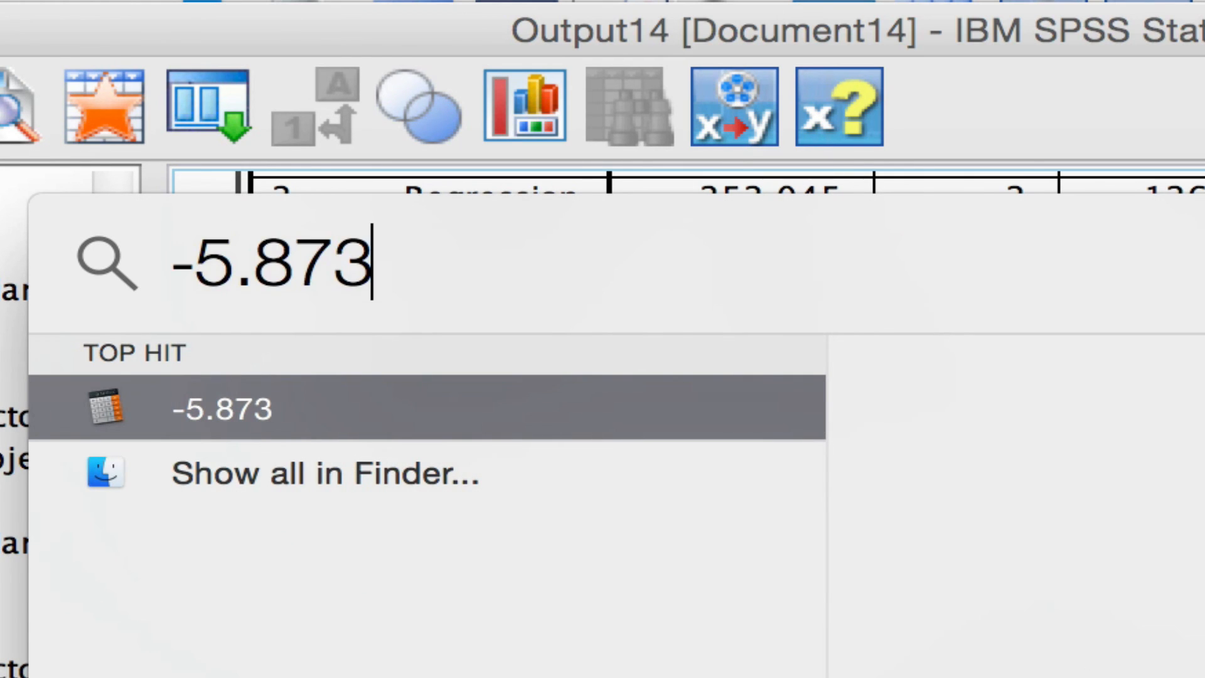
type("/")
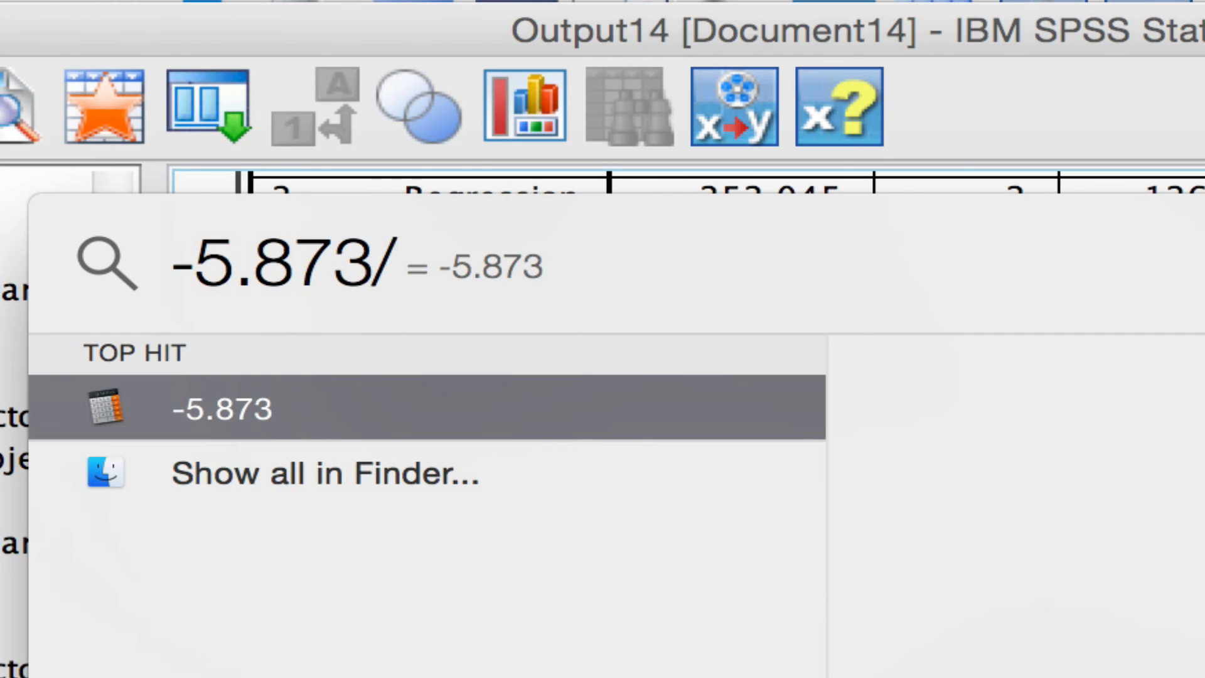
type("====")
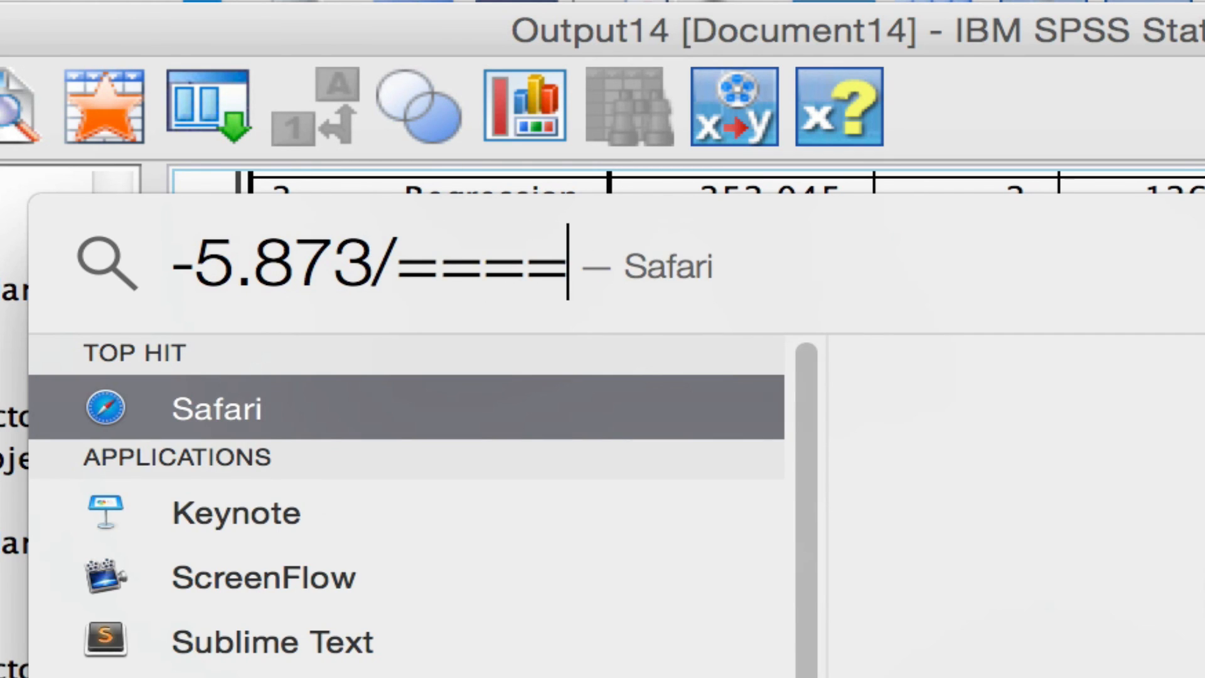
key("BackSpace")
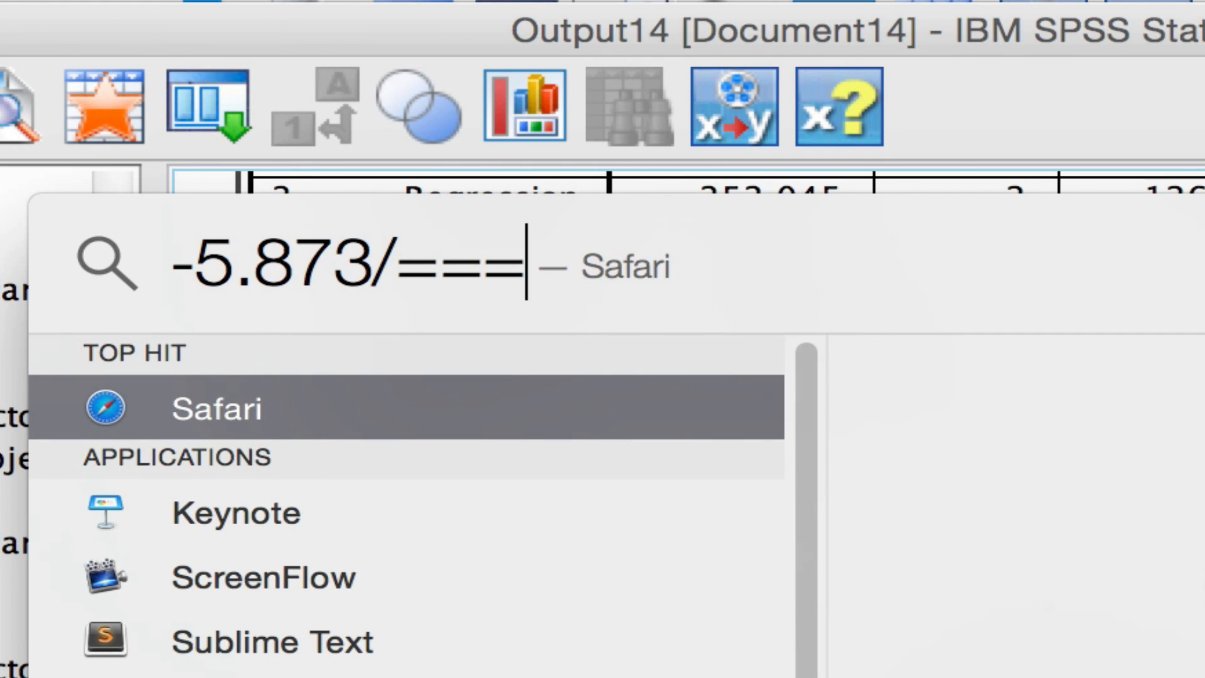
key("BackSpace")
key("BackSpace")
key("BackSpace")
key("BackSpace")
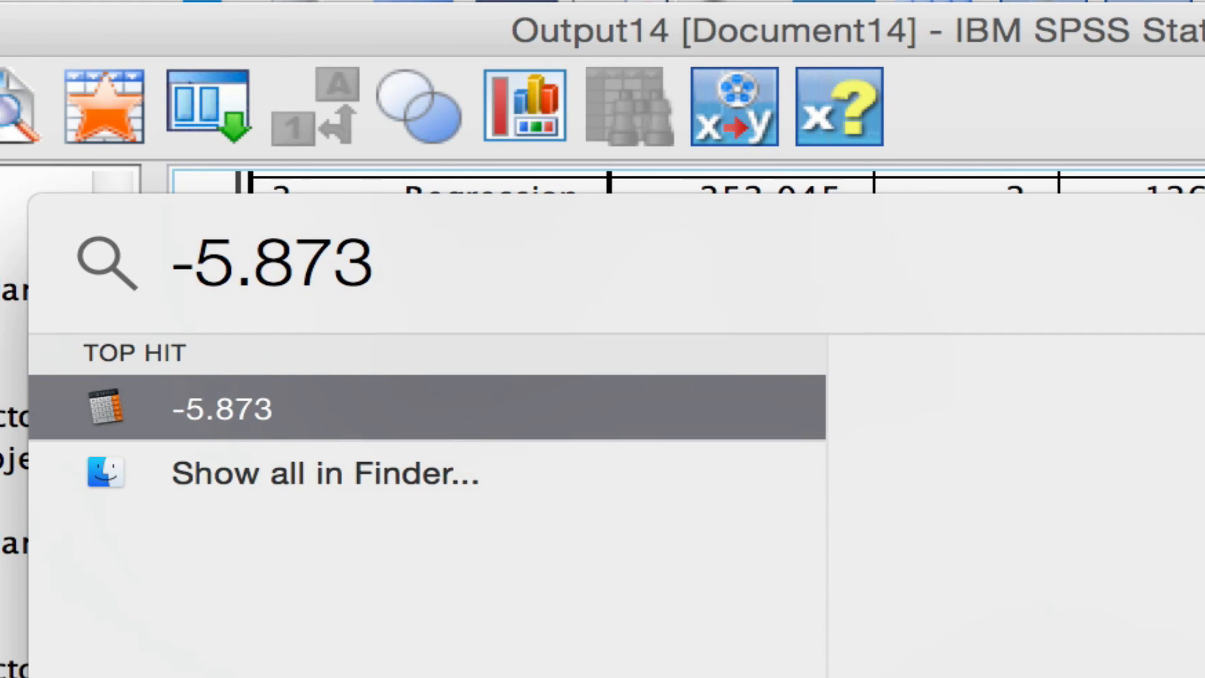
Add the covariate term (1.442*5.3) to the constant in the Spotlight calculation, using the coefficient and mean of Anti-Law Enforcement Attitudes.
type("+")
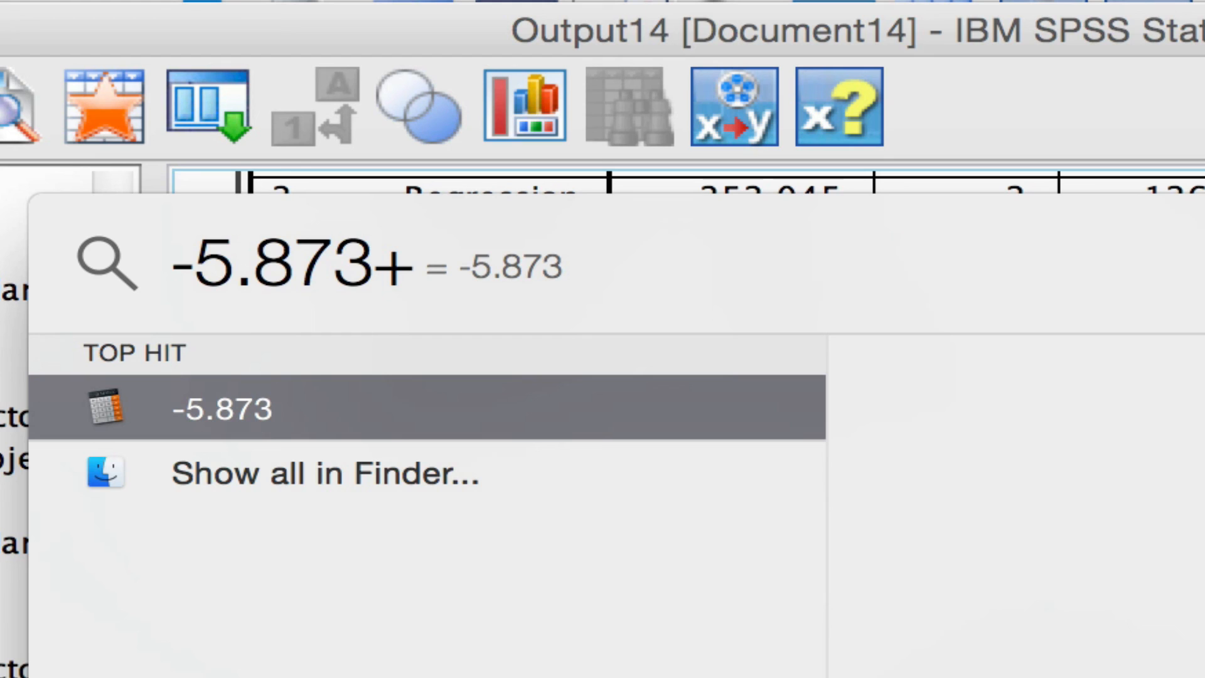
type("(")
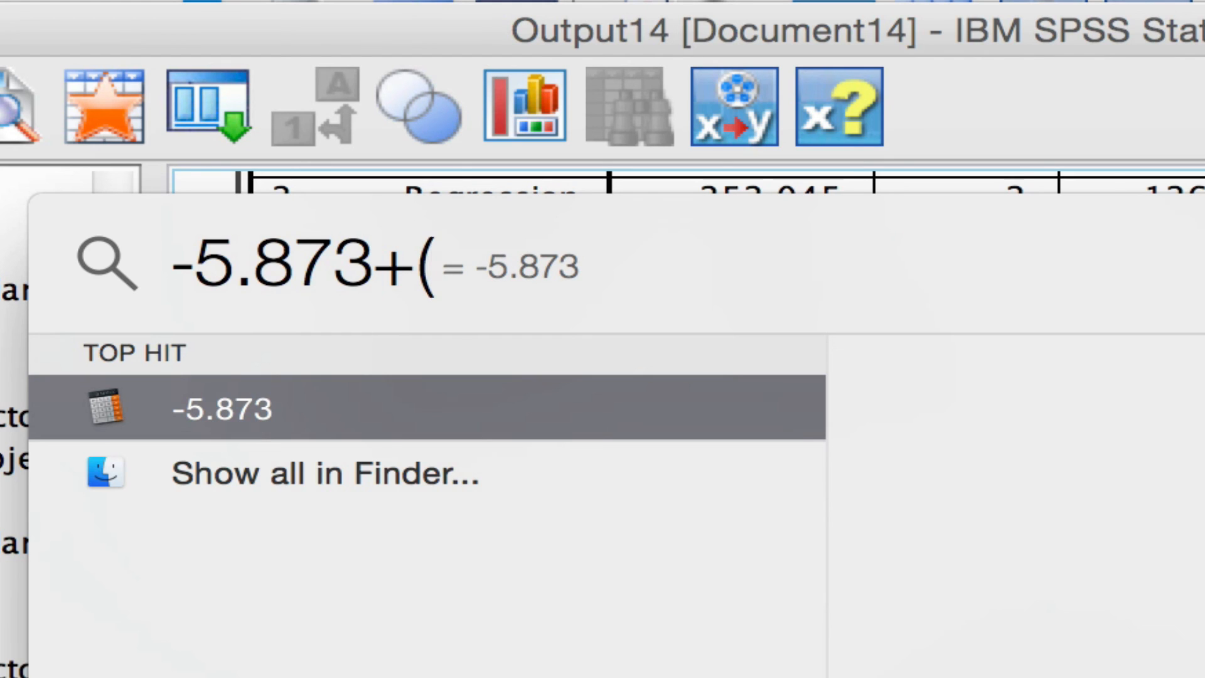
type("1")
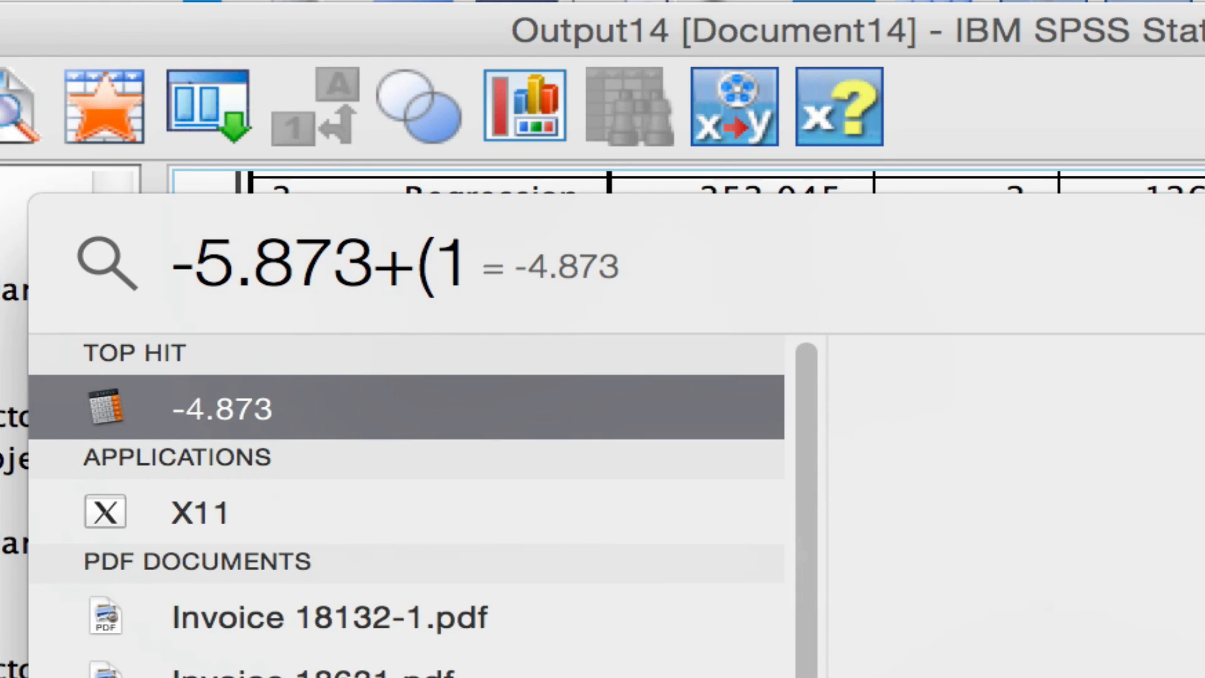
type(".44")
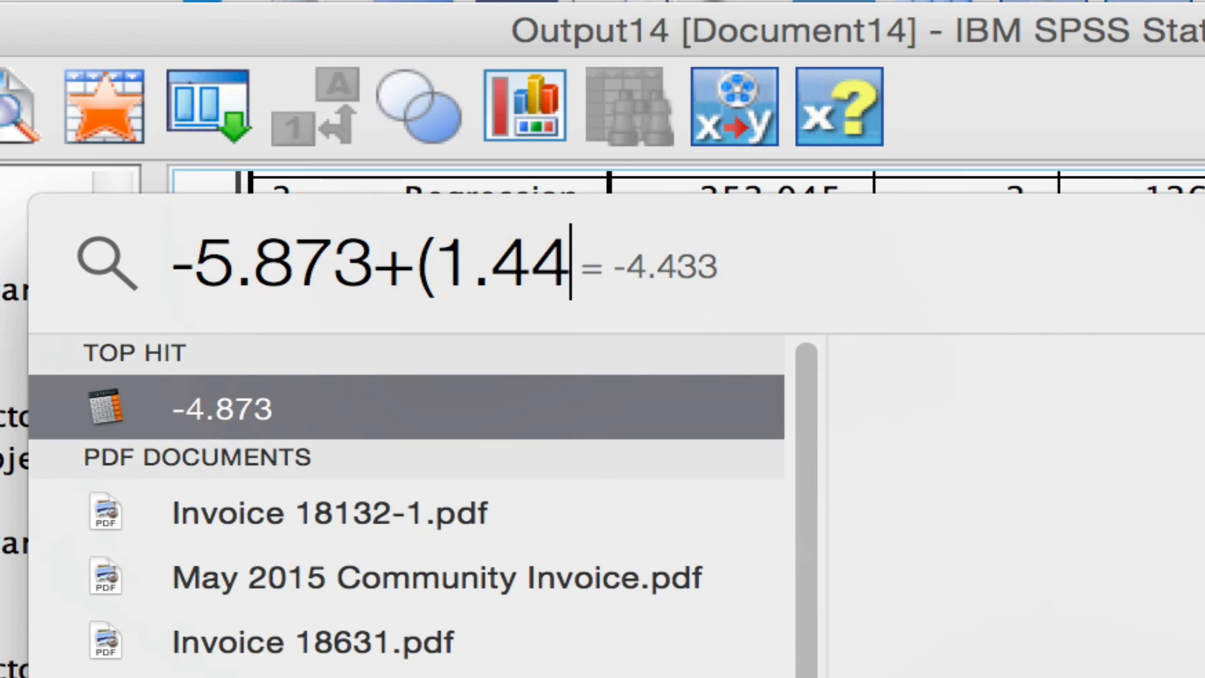
type("2")
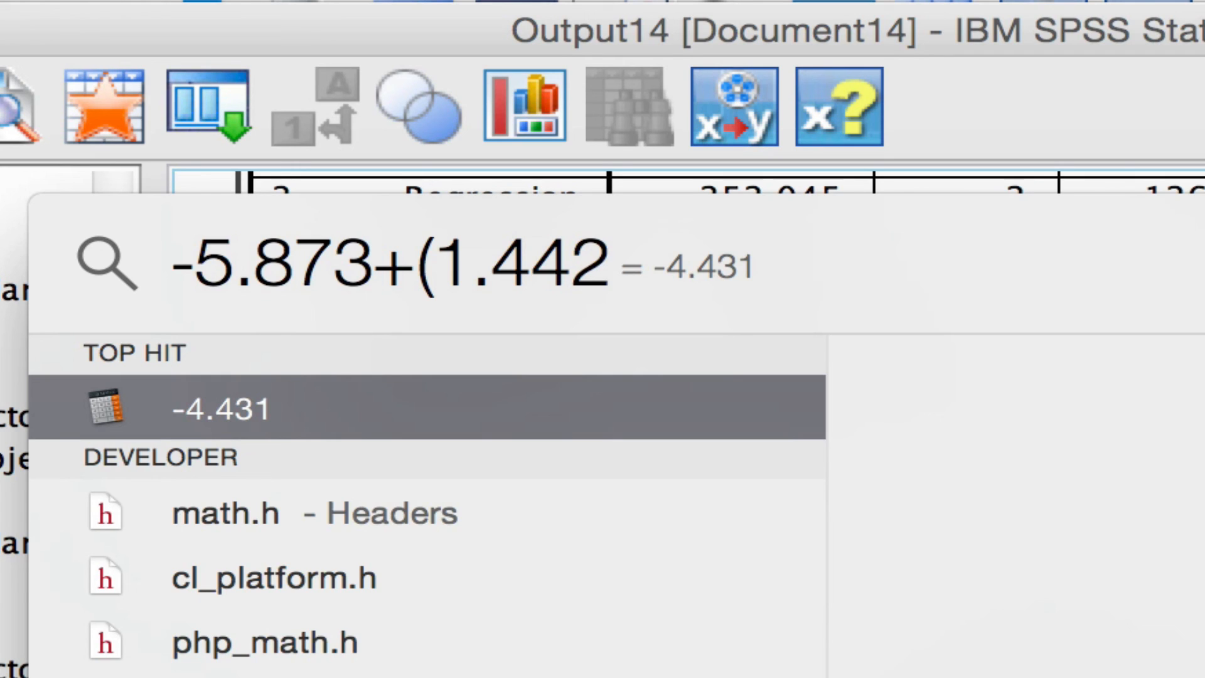
type("*")
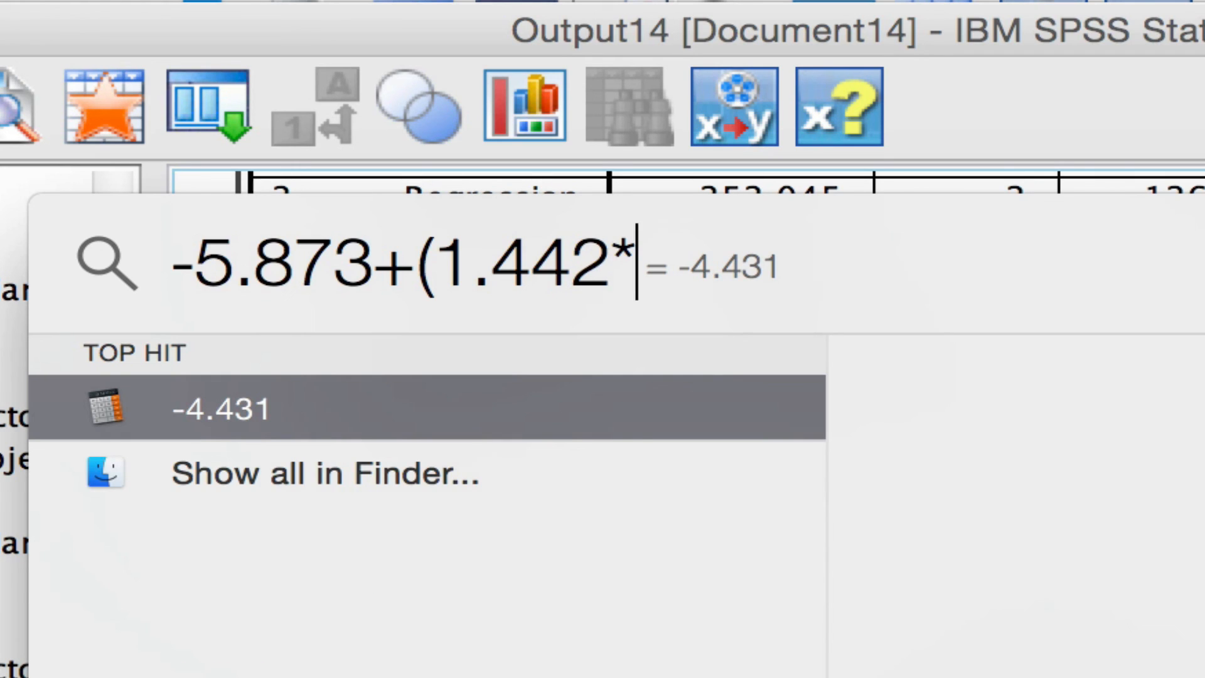
type("5")
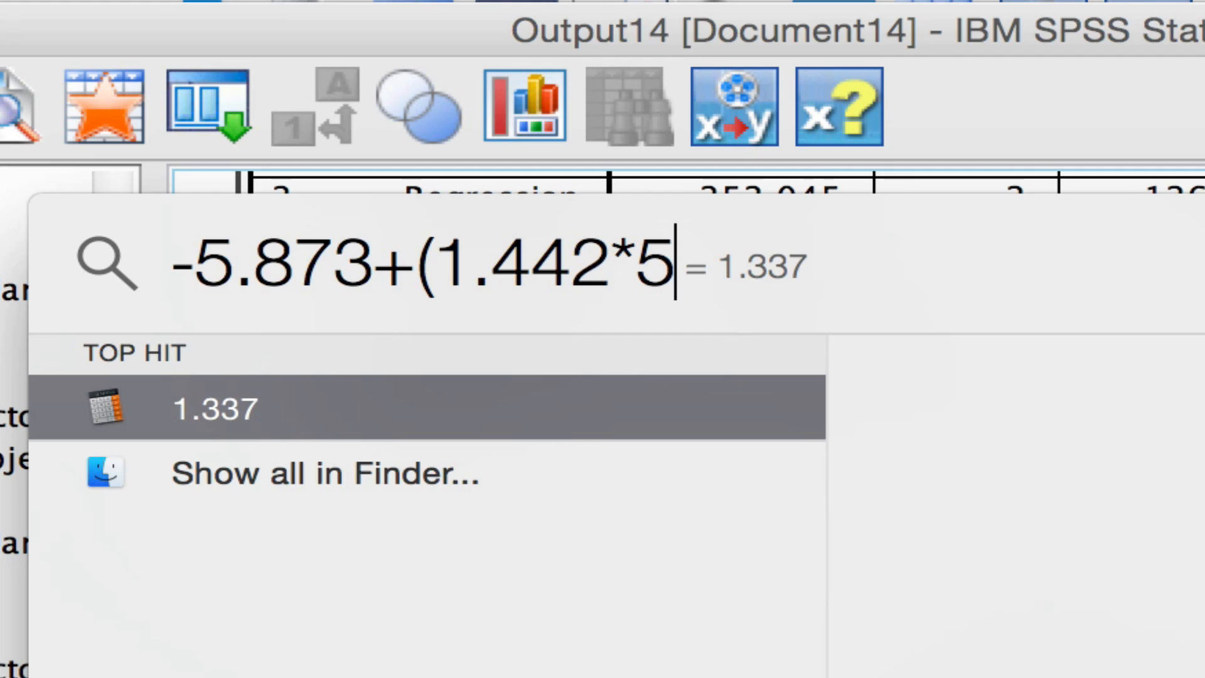
type(".3")
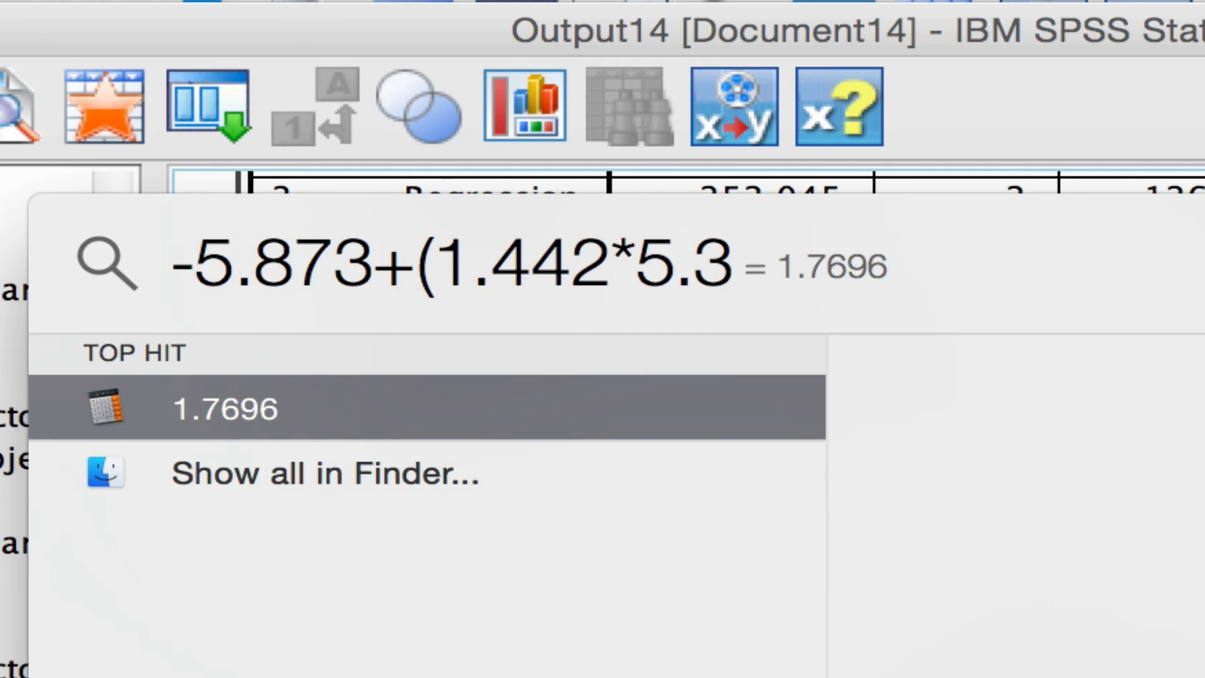
type(")")
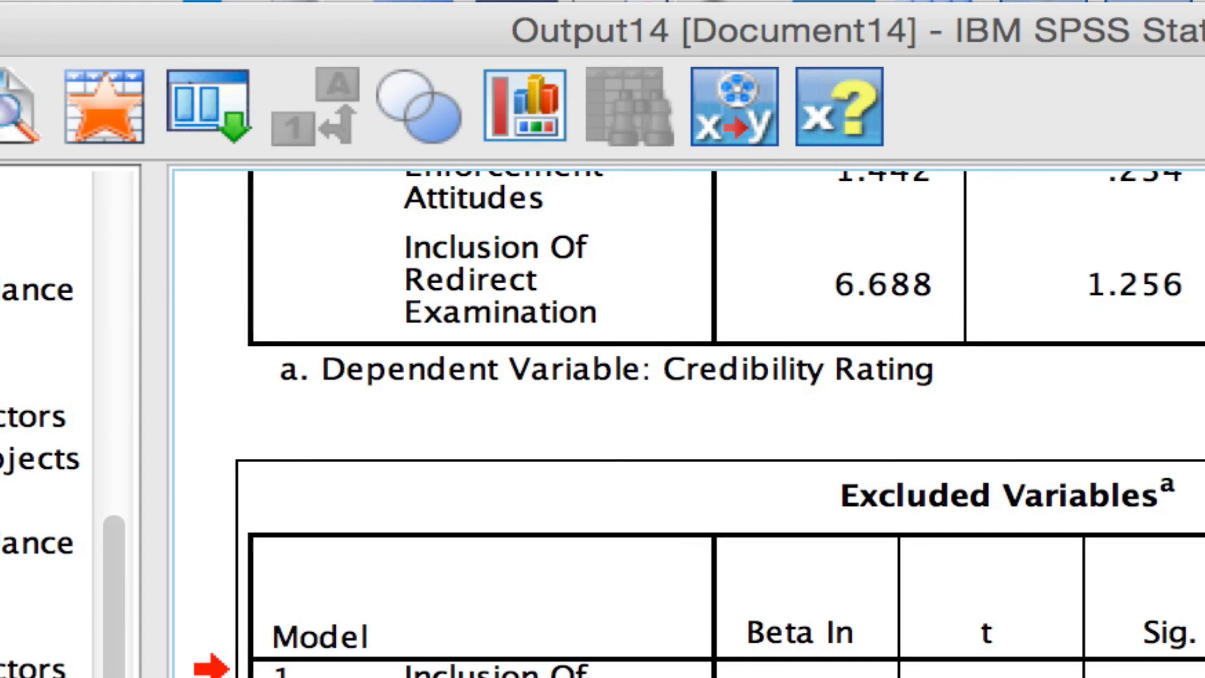
Check the numeric codes behind the Group labels in the data set by switching value labels off and back on.
scroll(690, 420, "up", 4)
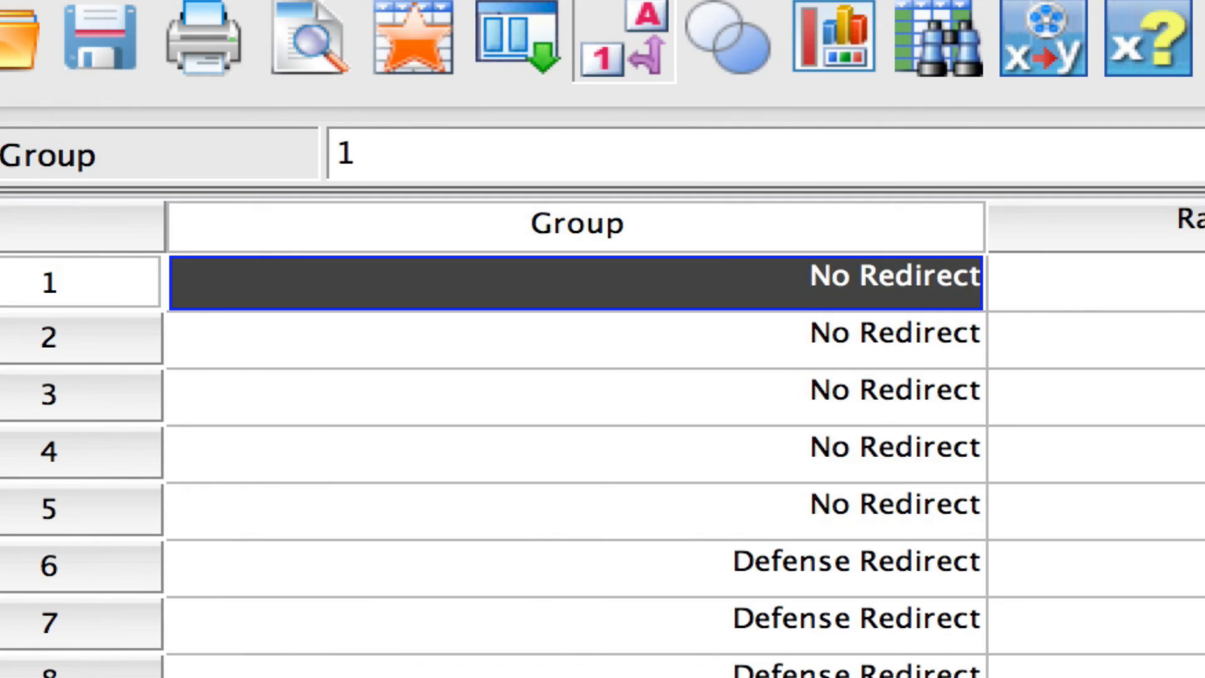
left_click(576, 39)
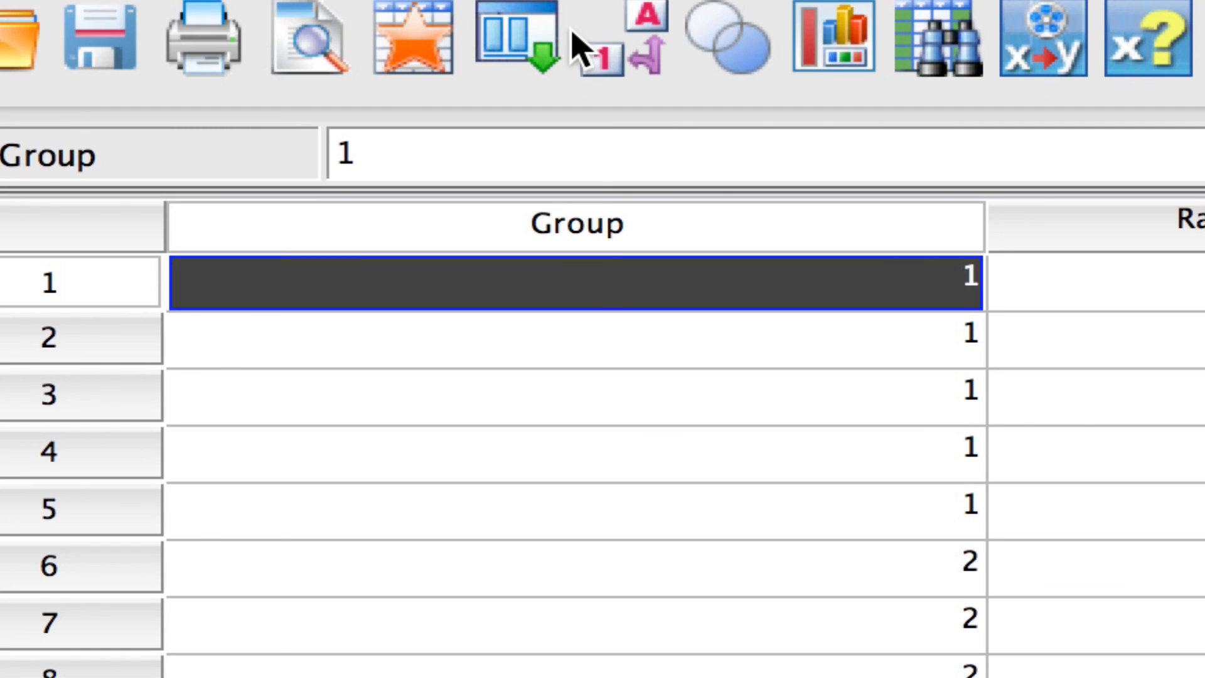
left_click(572, 33)
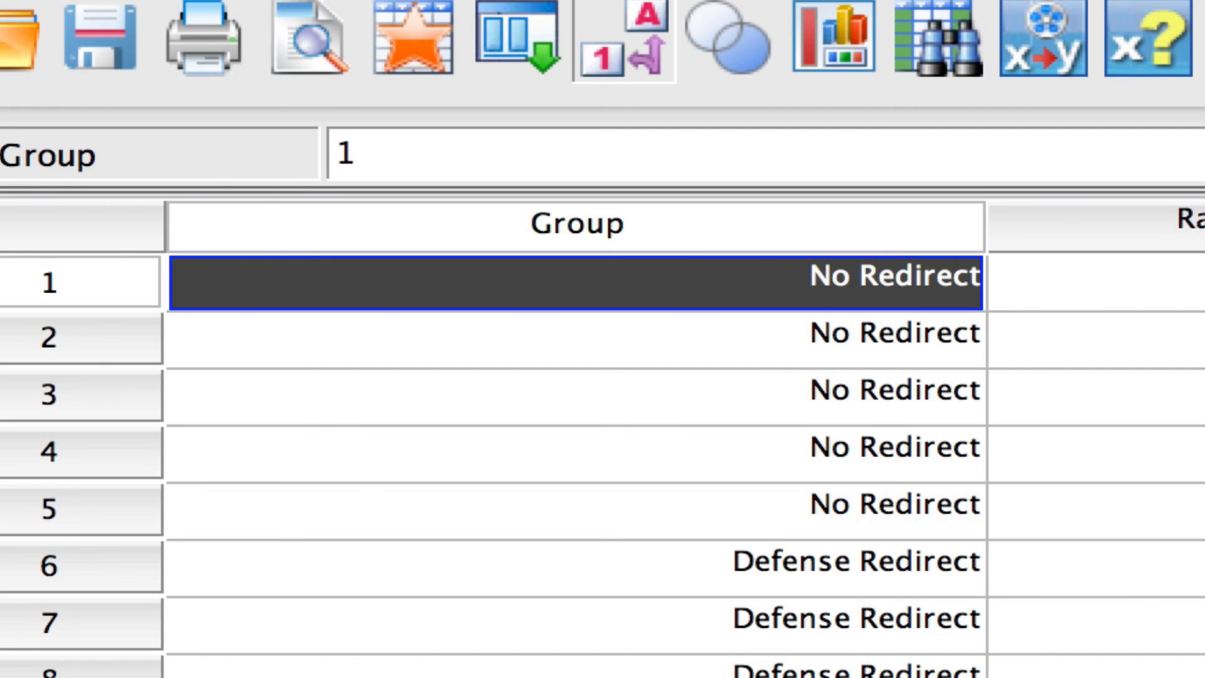
Extend the Spotlight calculation with the redirect term (6.688*1) for the No Redirect group, keeping the existing expression.
key("super+space")
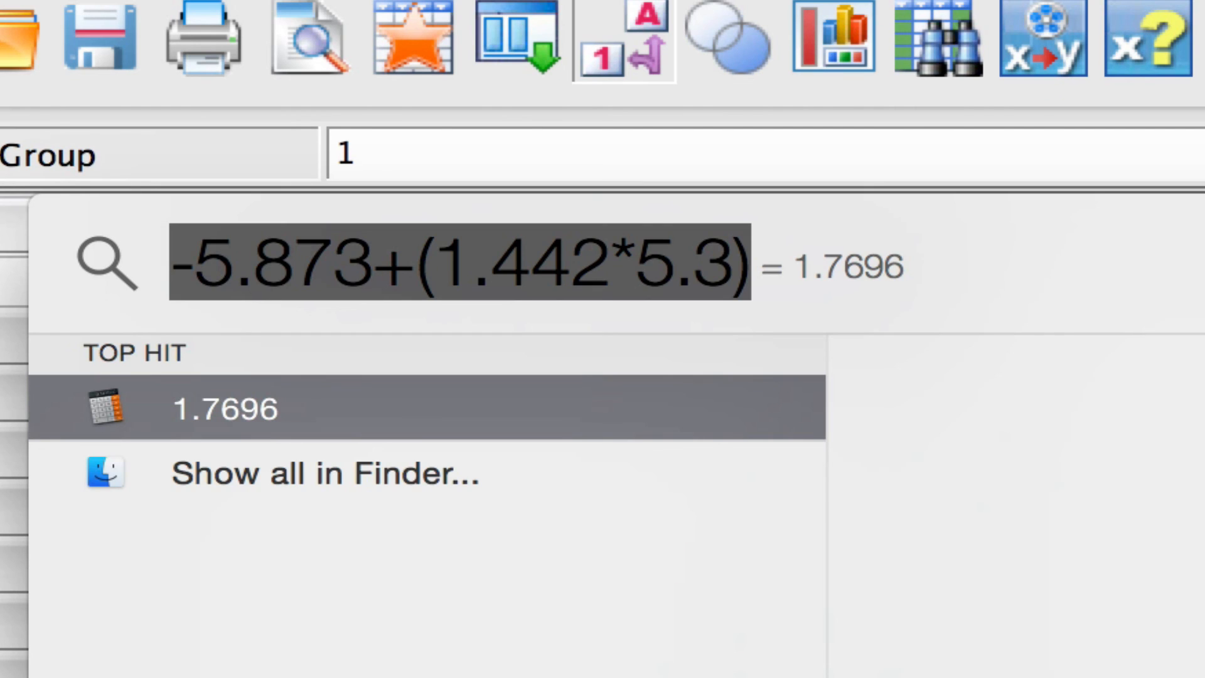
key("Right")
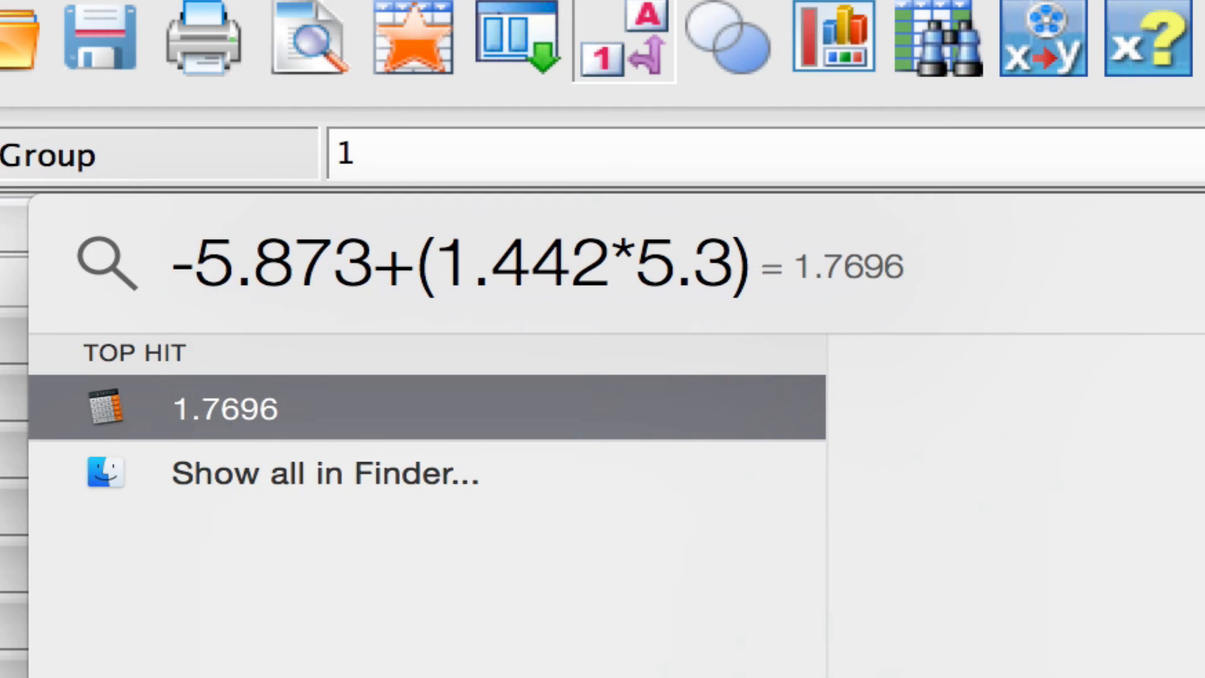
type("+")
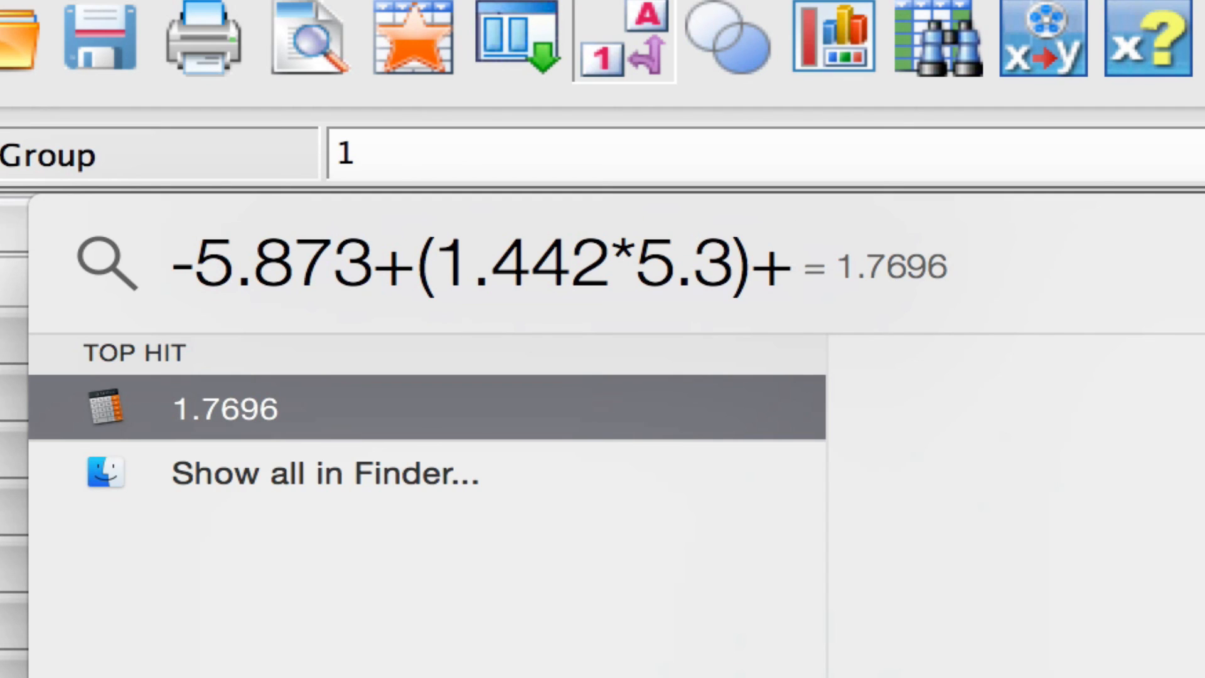
type("(")
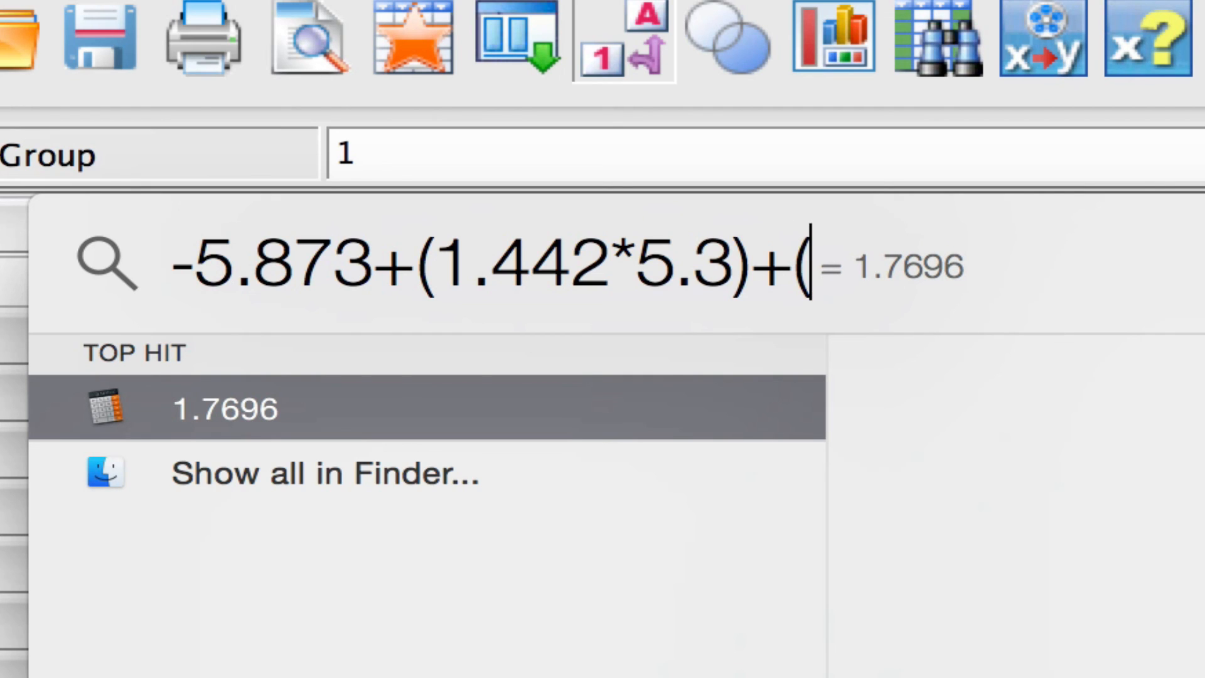
type("6")
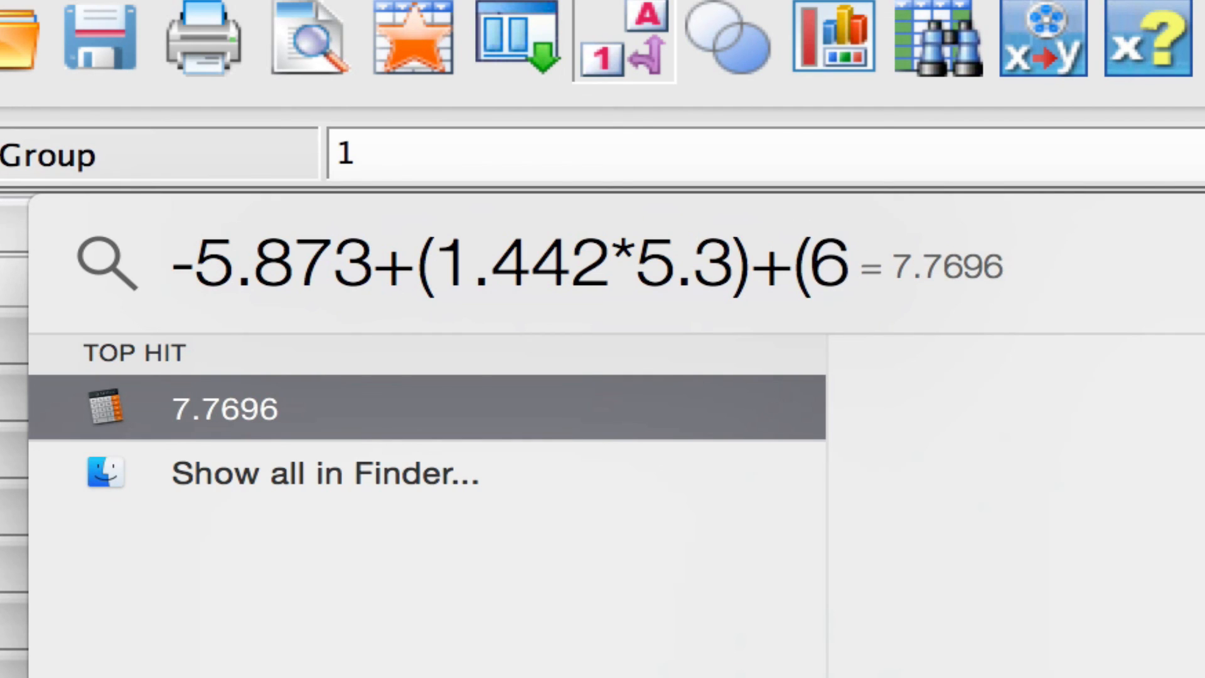
type(".688")
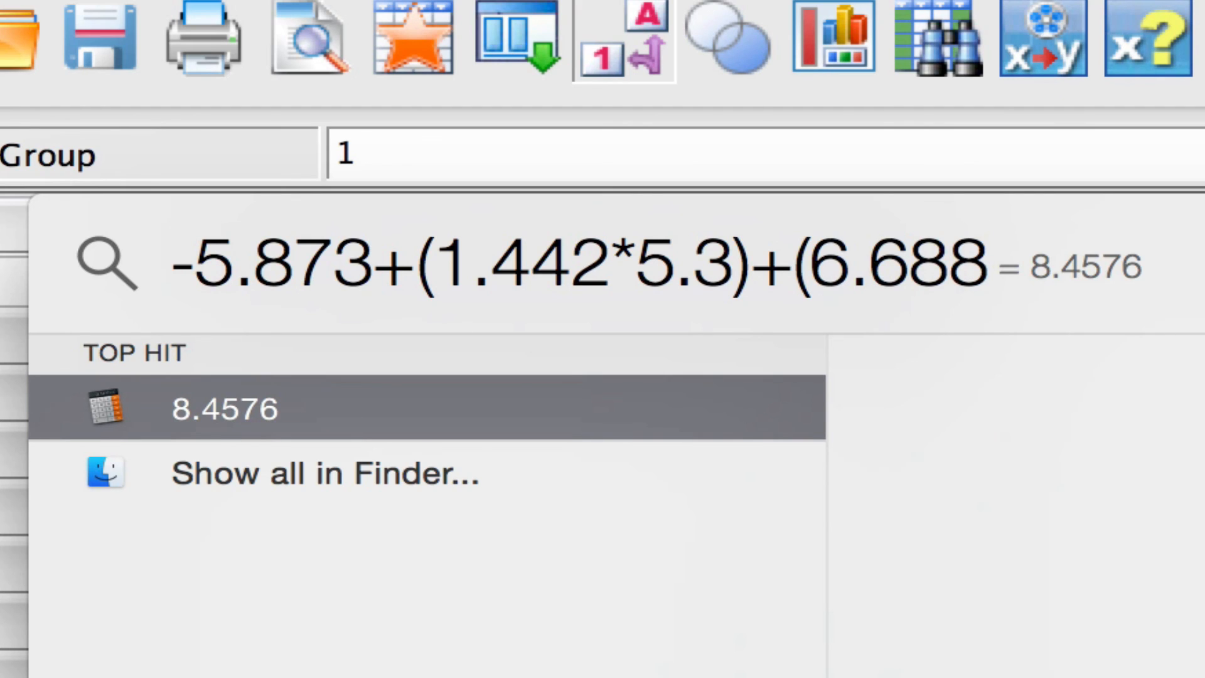
type("*")
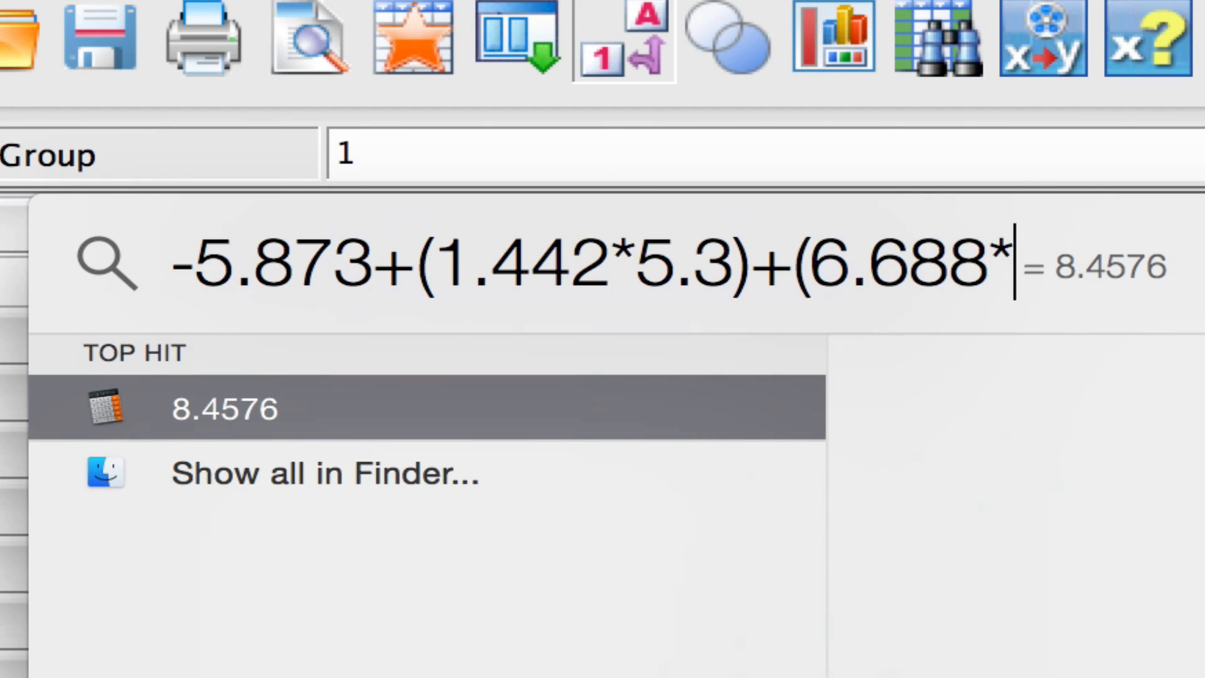
type("1")
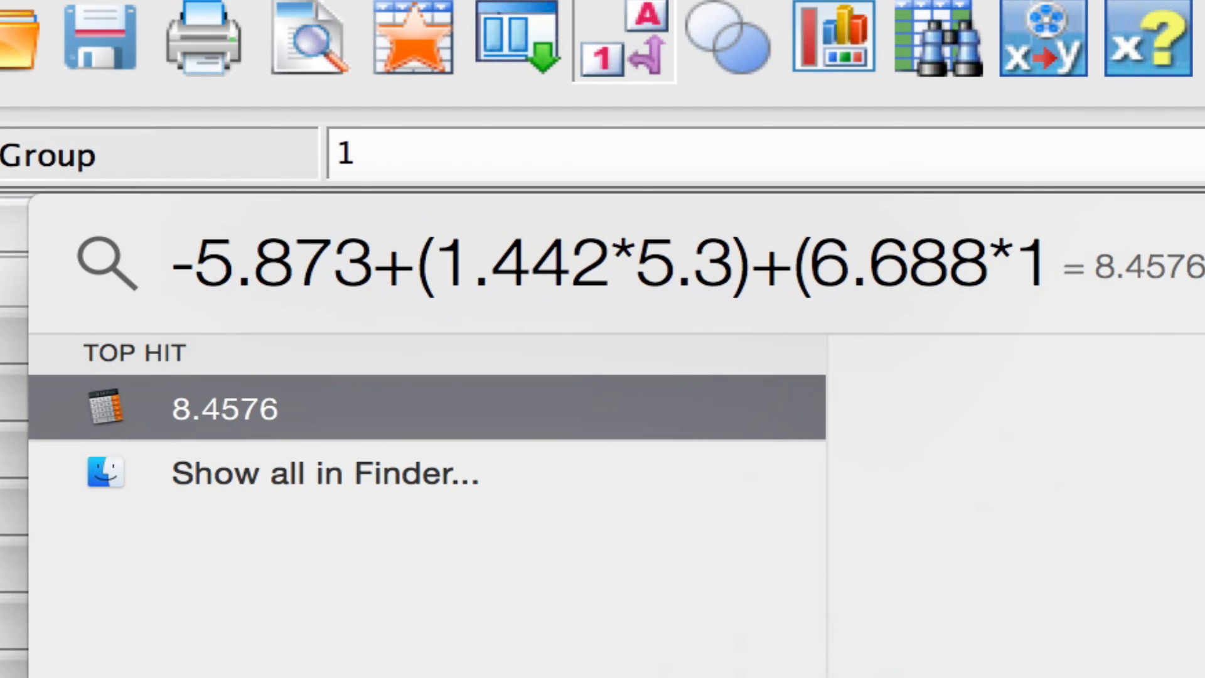
type(")")
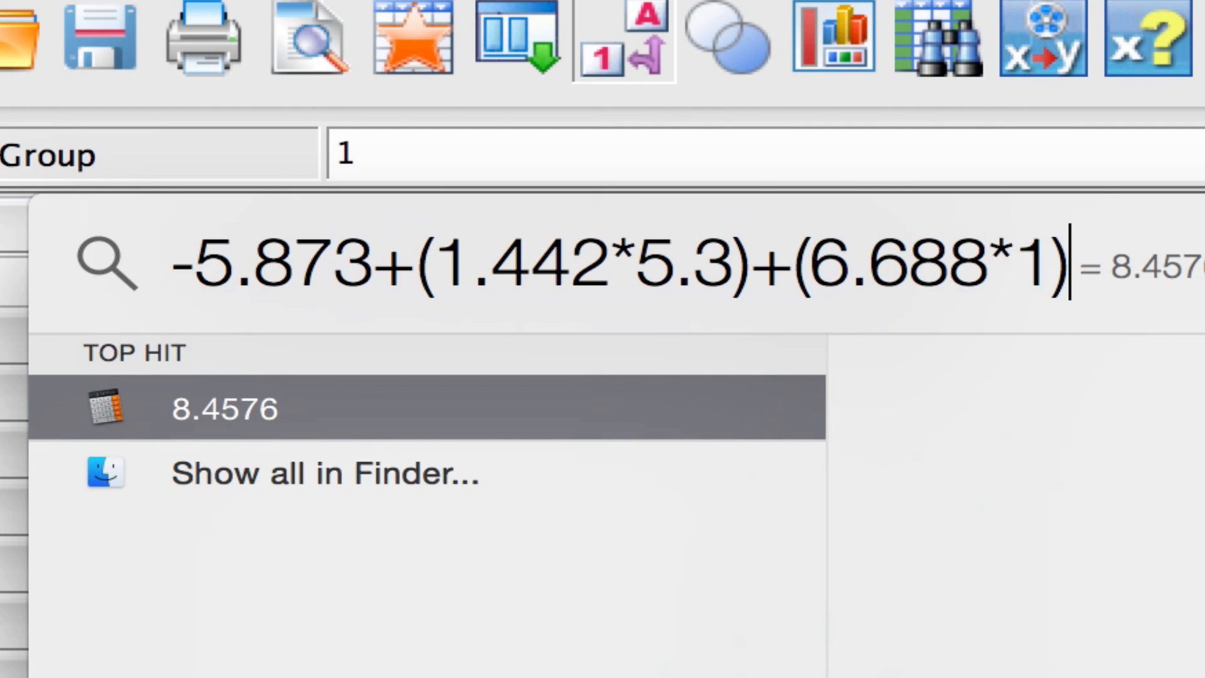
key("Escape")
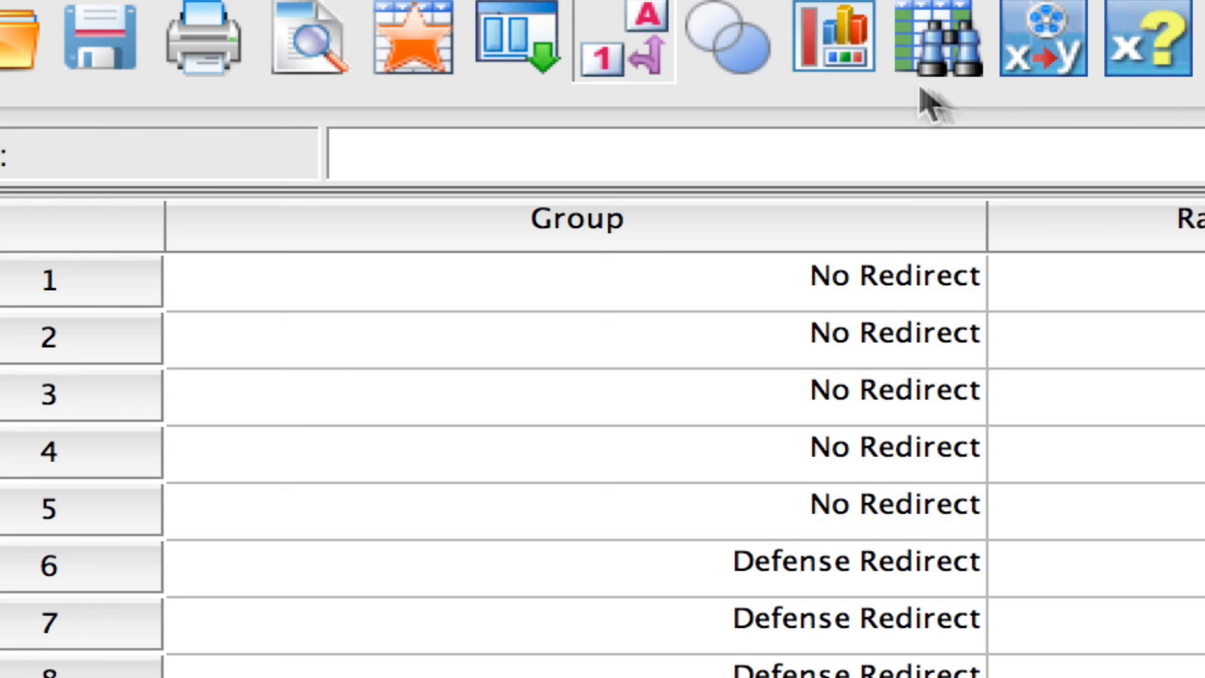
Display Group as numeric codes and compare the Spotlight calculation with the No Redirect estimated marginal mean in the output.
left_click(669, 27)
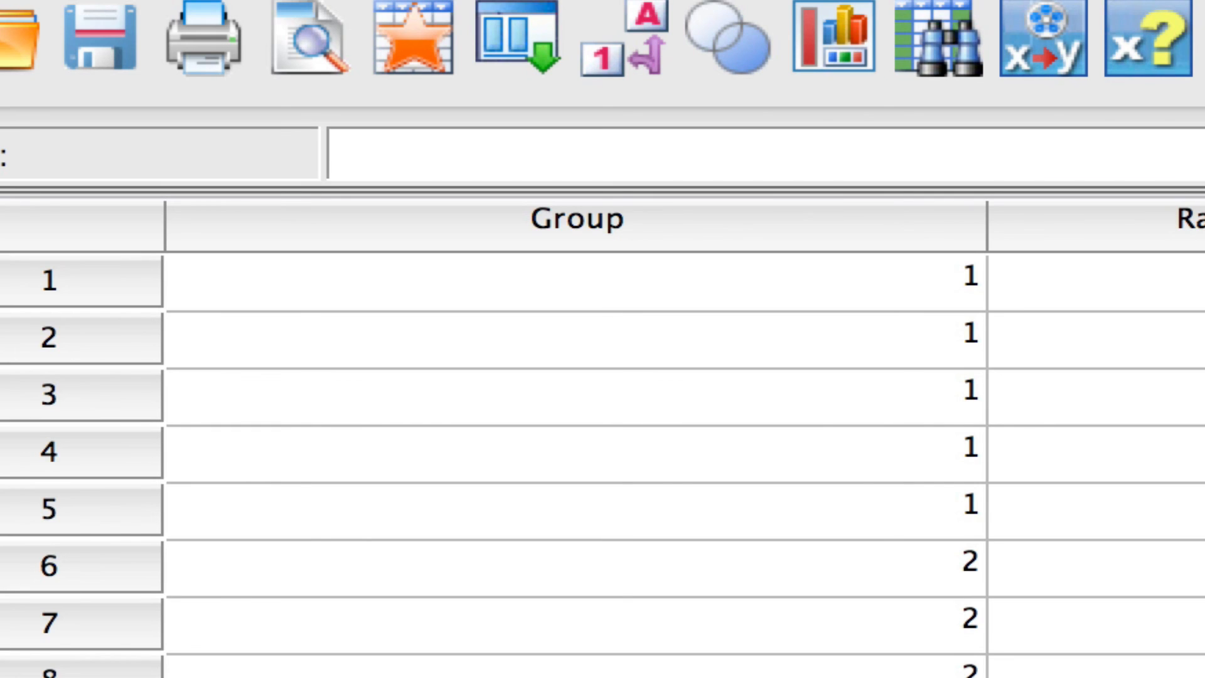
key("super+space")
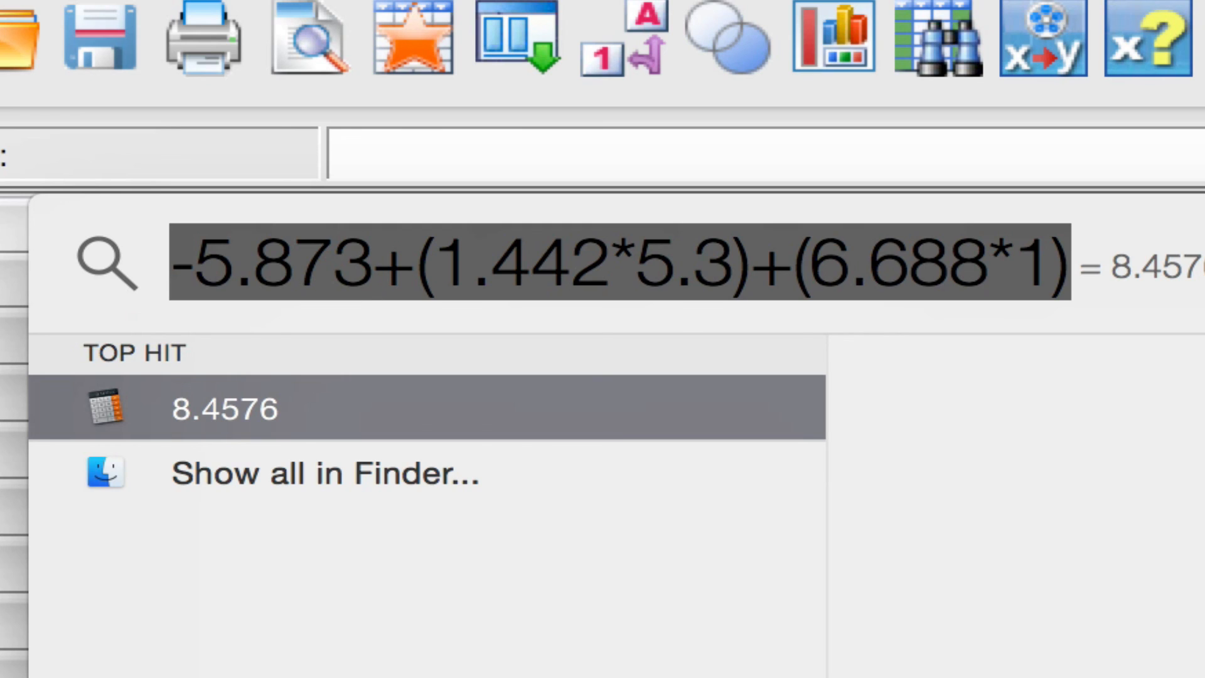
key("Escape")
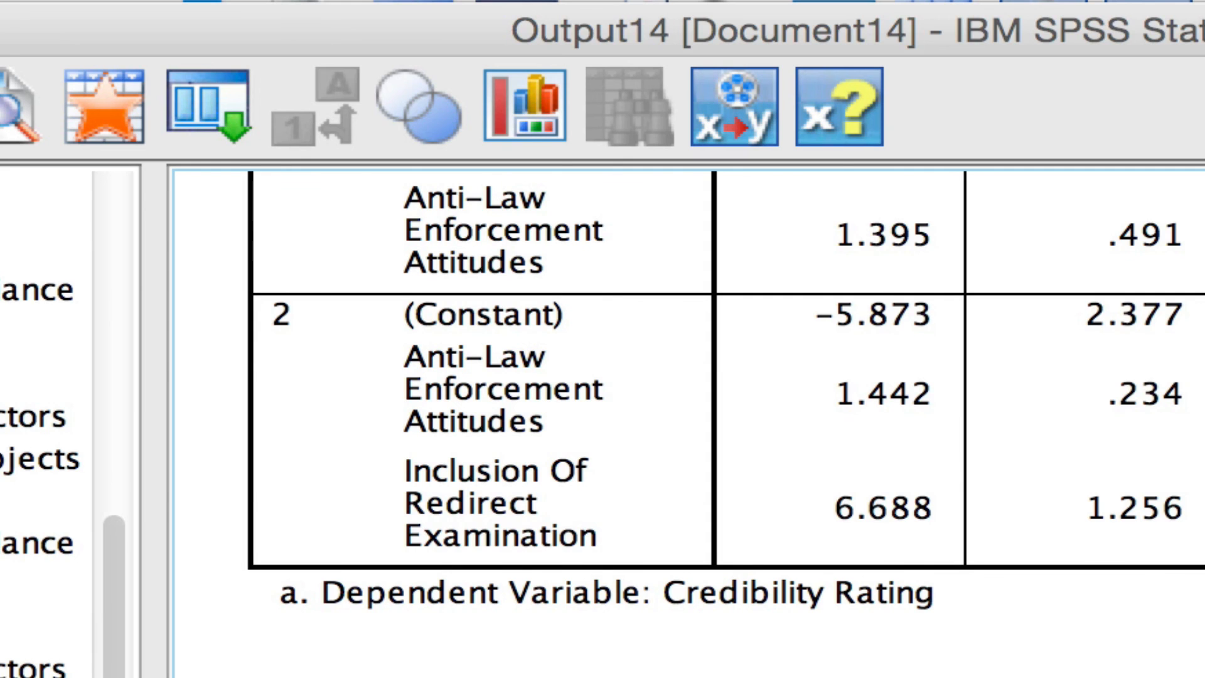
scroll(723, 421, "down", 4)
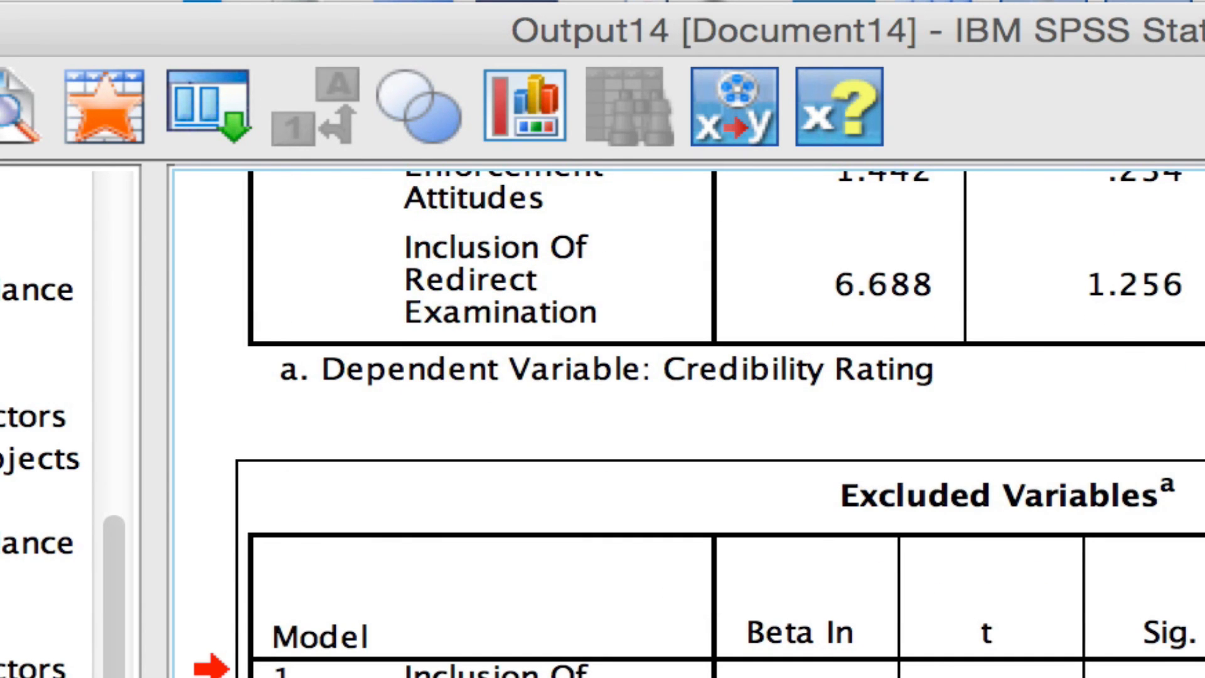
scroll(722, 424, "up", 10)
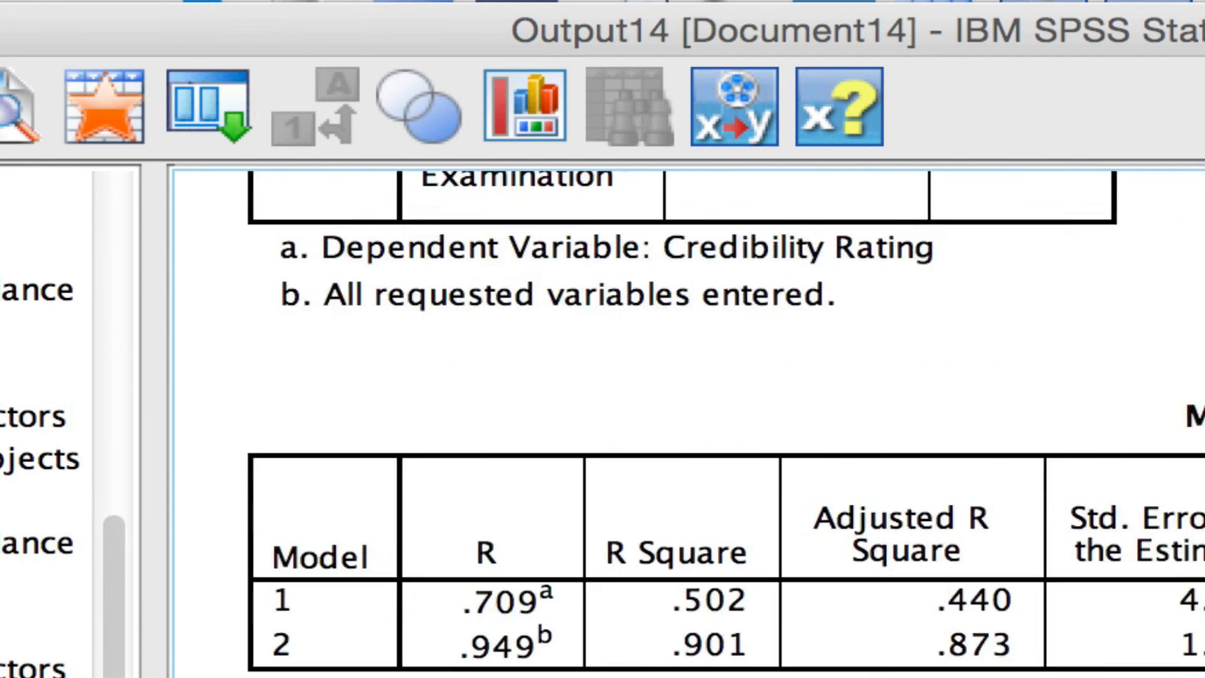
scroll(722, 424, "up", 10)
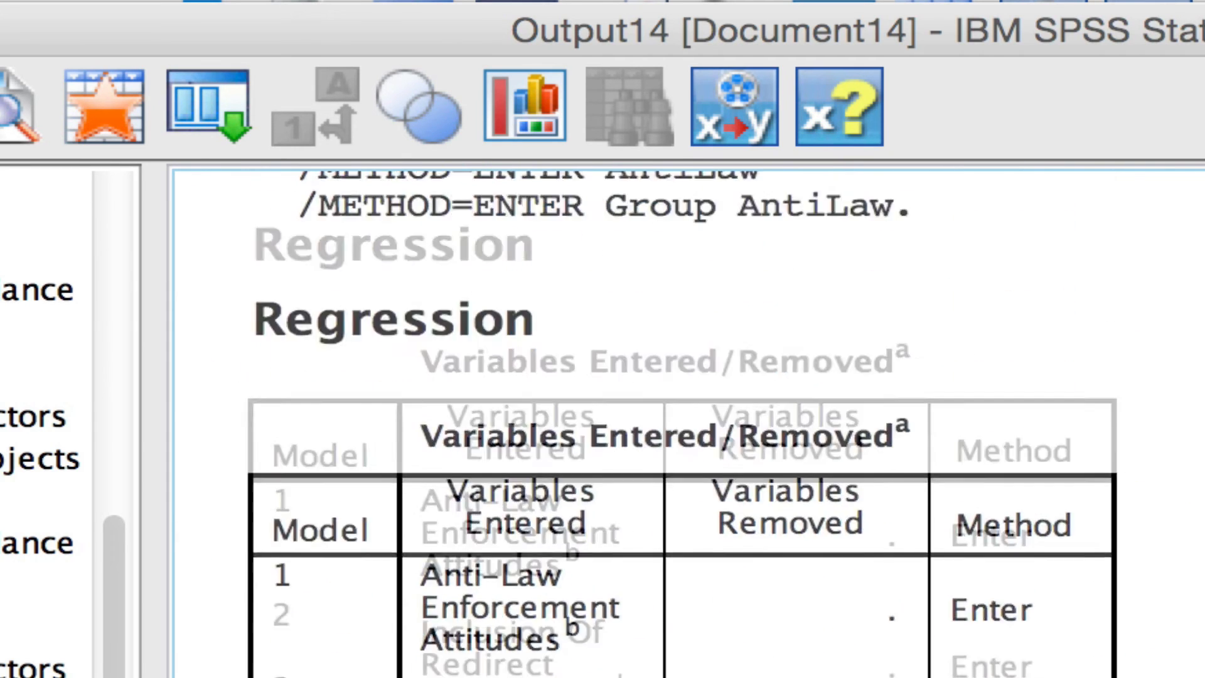
scroll(723, 424, "up", 10)
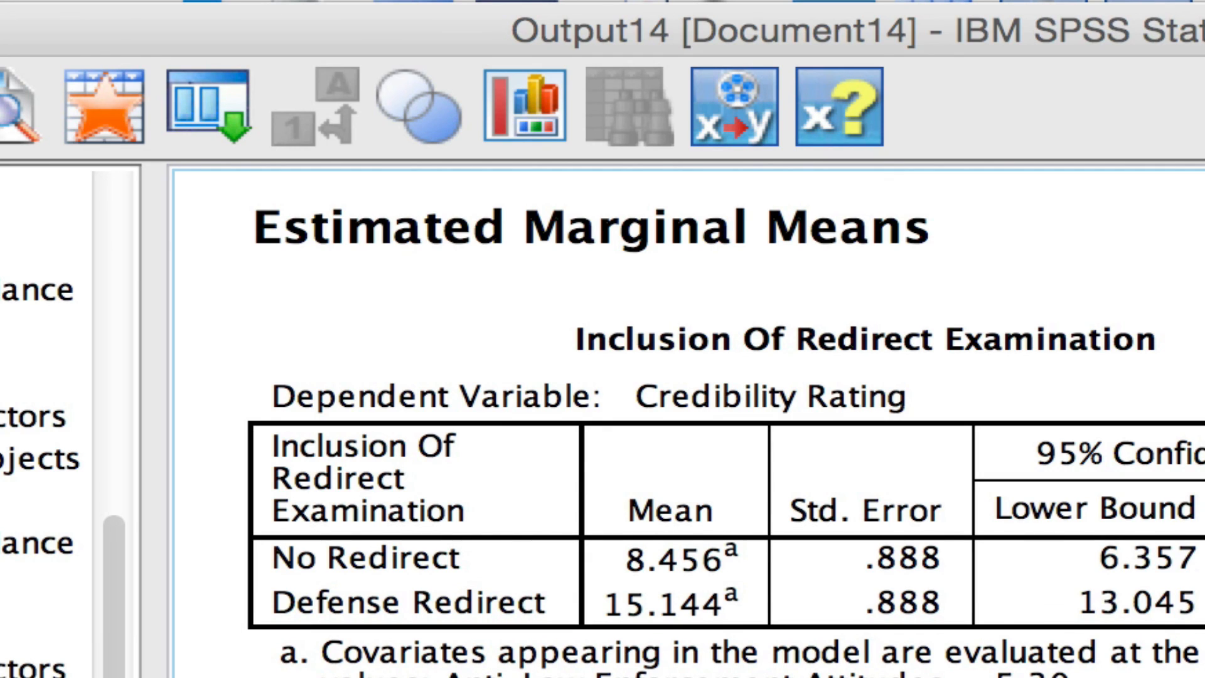
Change the group code in the Spotlight calculation to 2 for Defense Redirect and compare it with the estimated marginal means.
key("super+space")
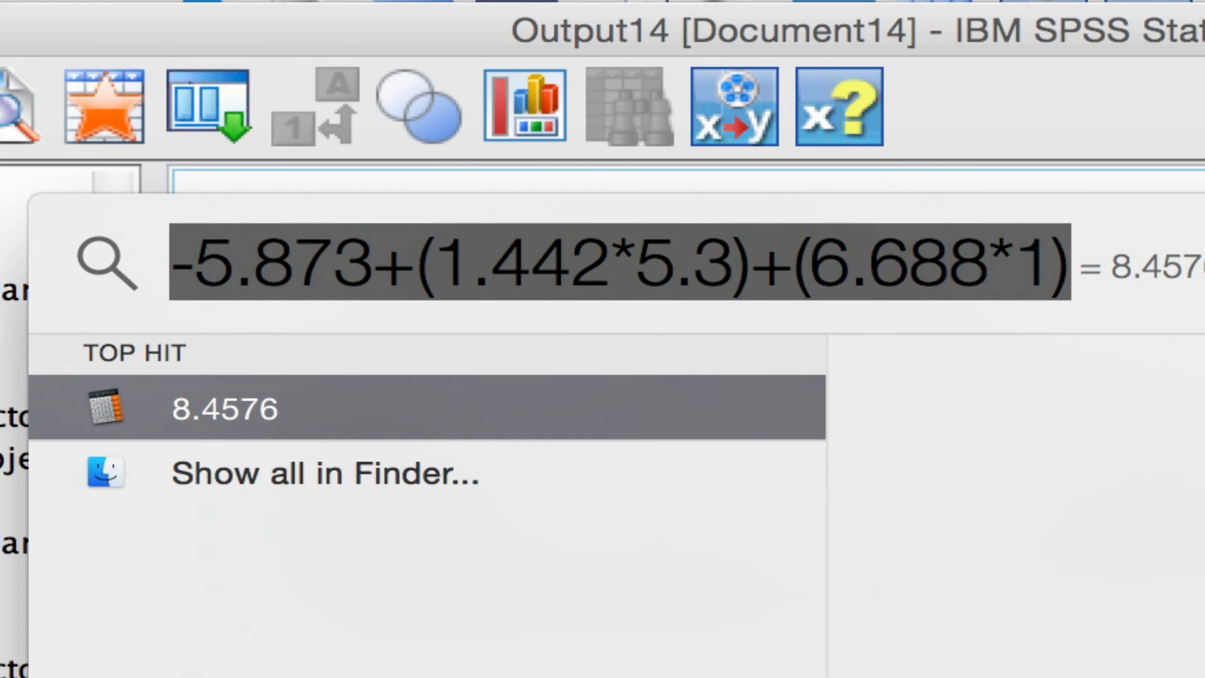
key("Right")
type("/")
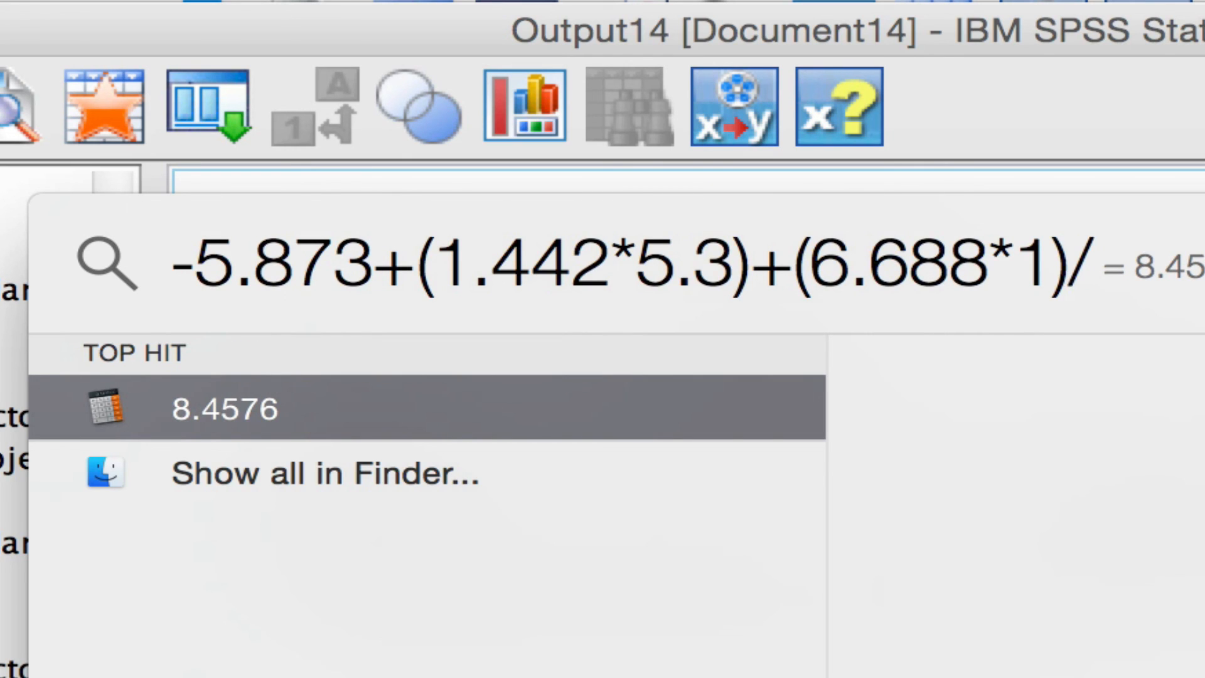
key("BackSpace")
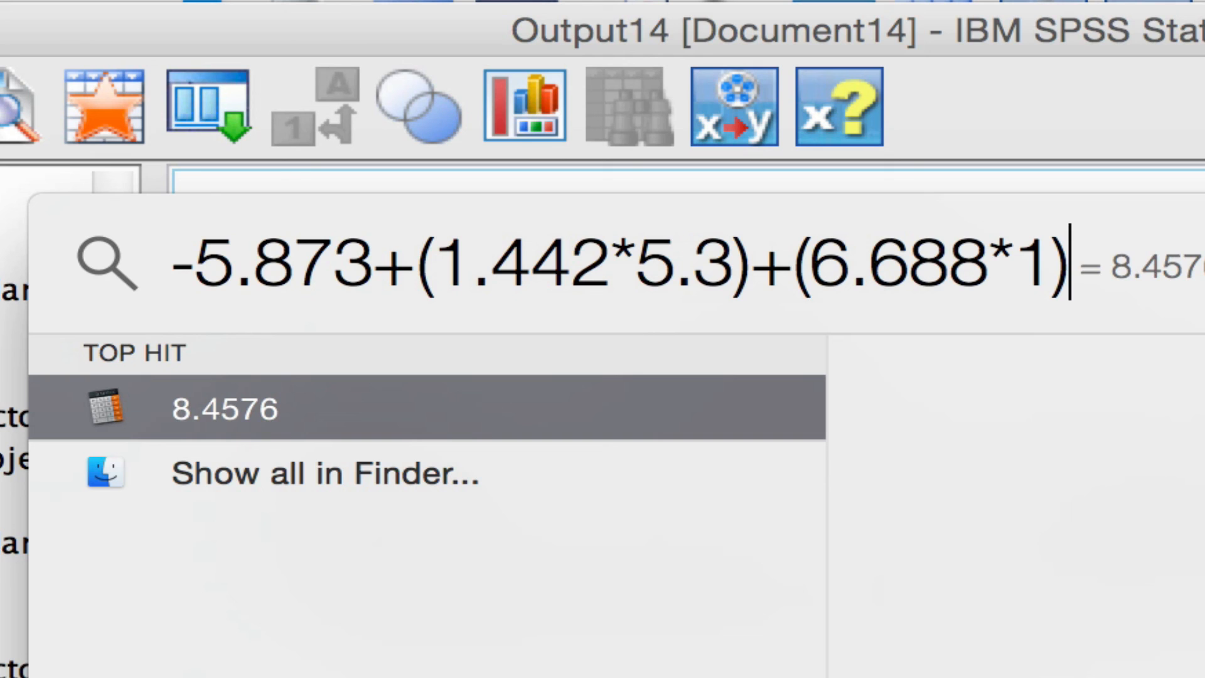
key("Left")
key("BackSpace")
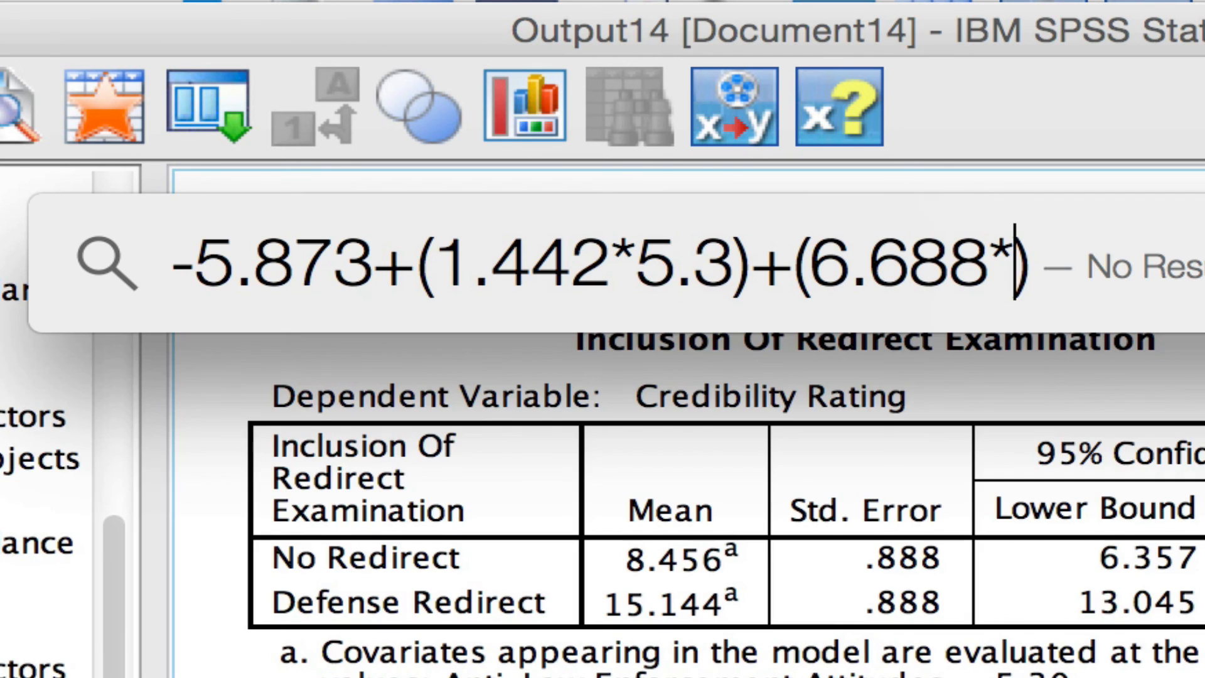
type("2")
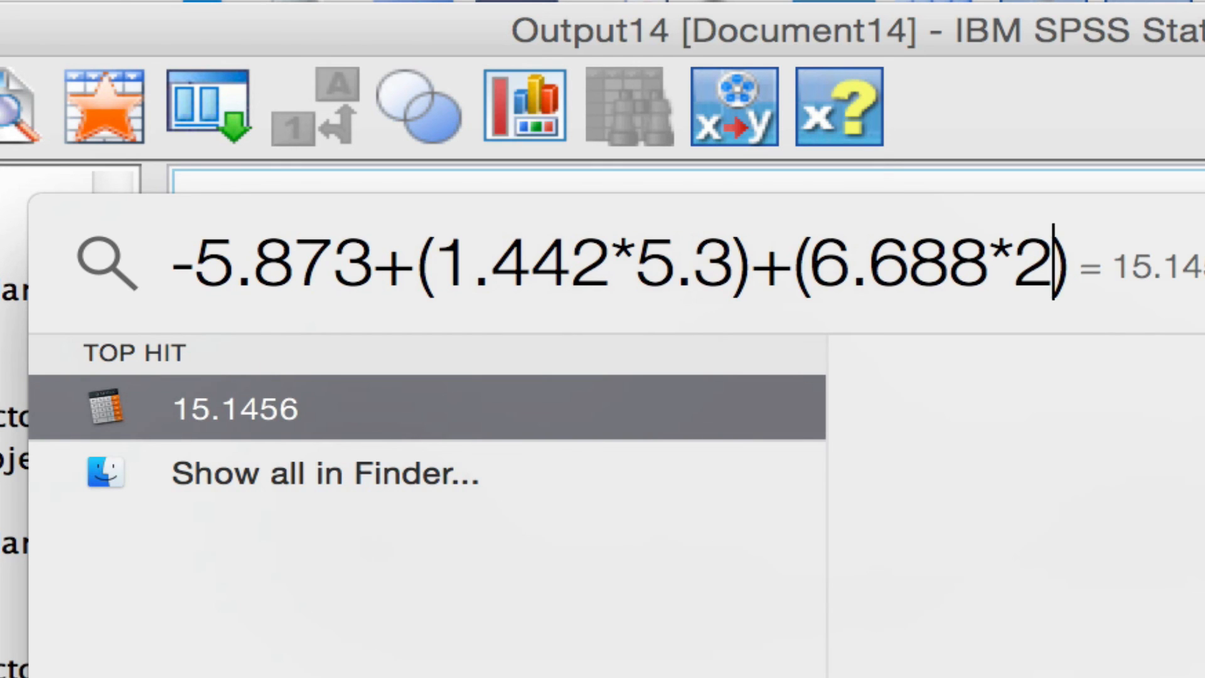
key("Escape")
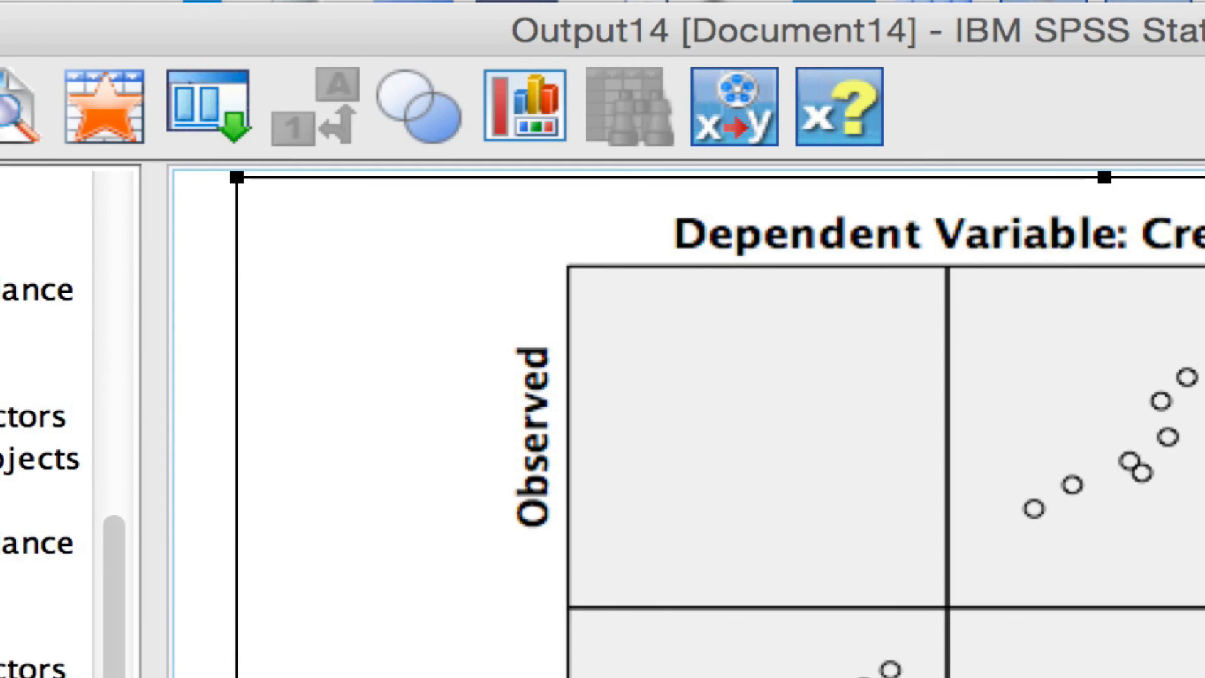
scroll(716, 414, "up", 5)
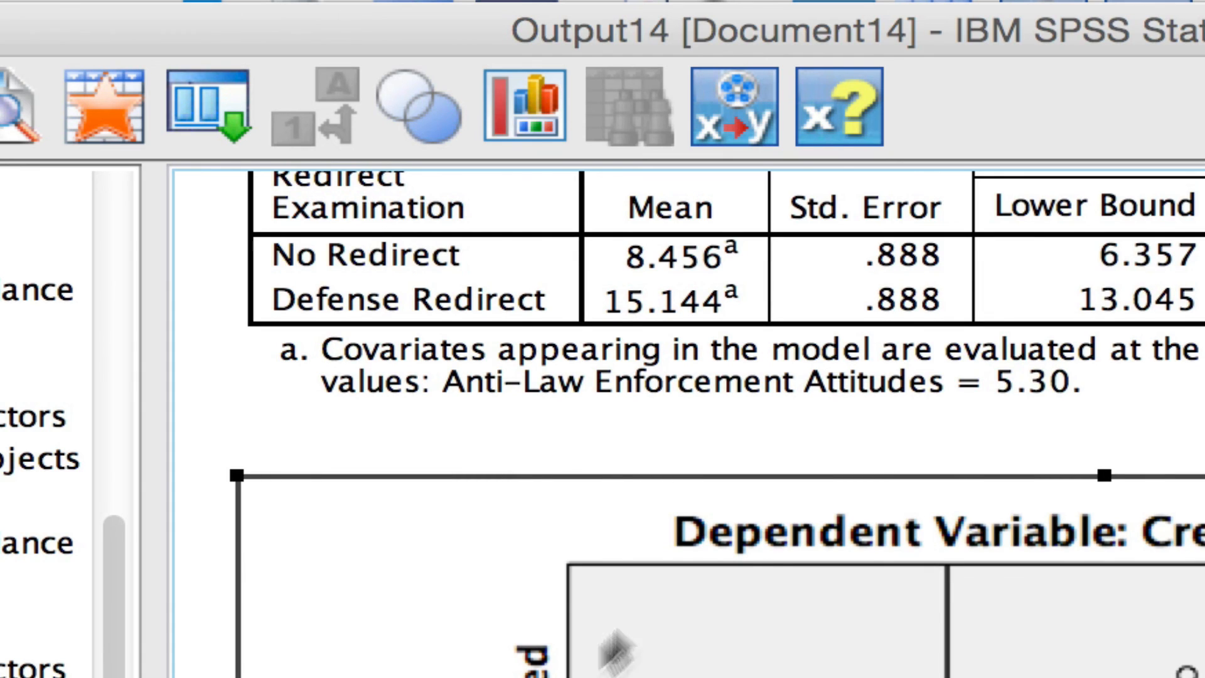
left_click(718, 397)
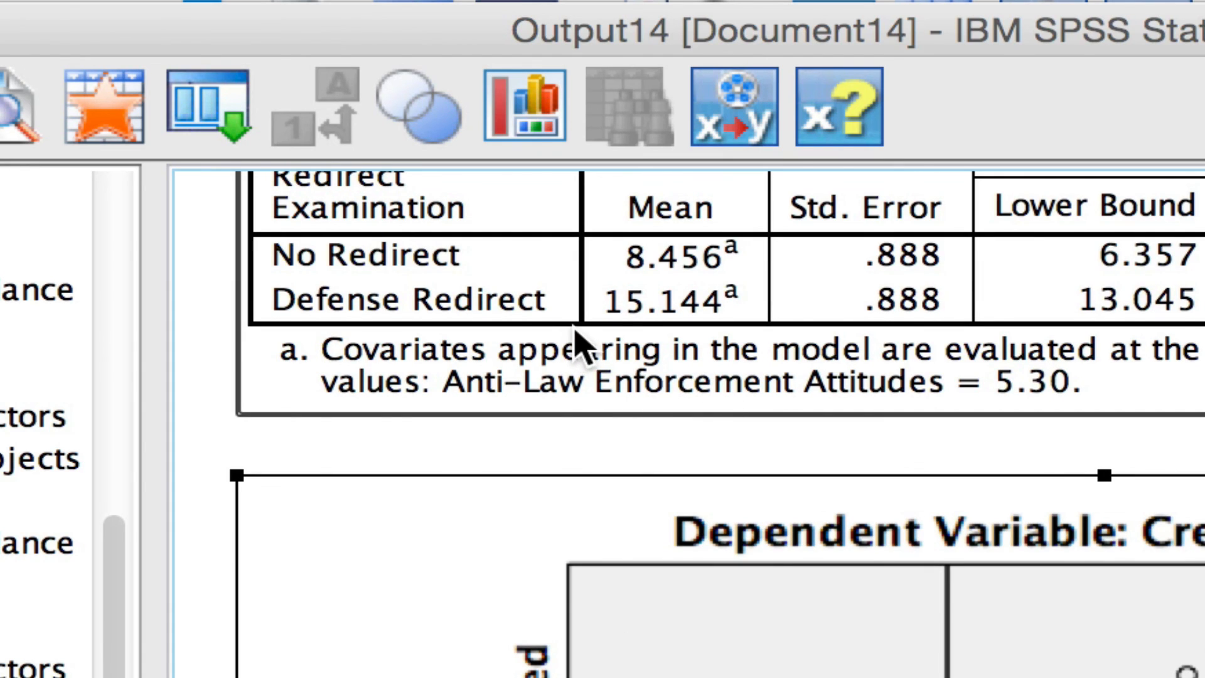